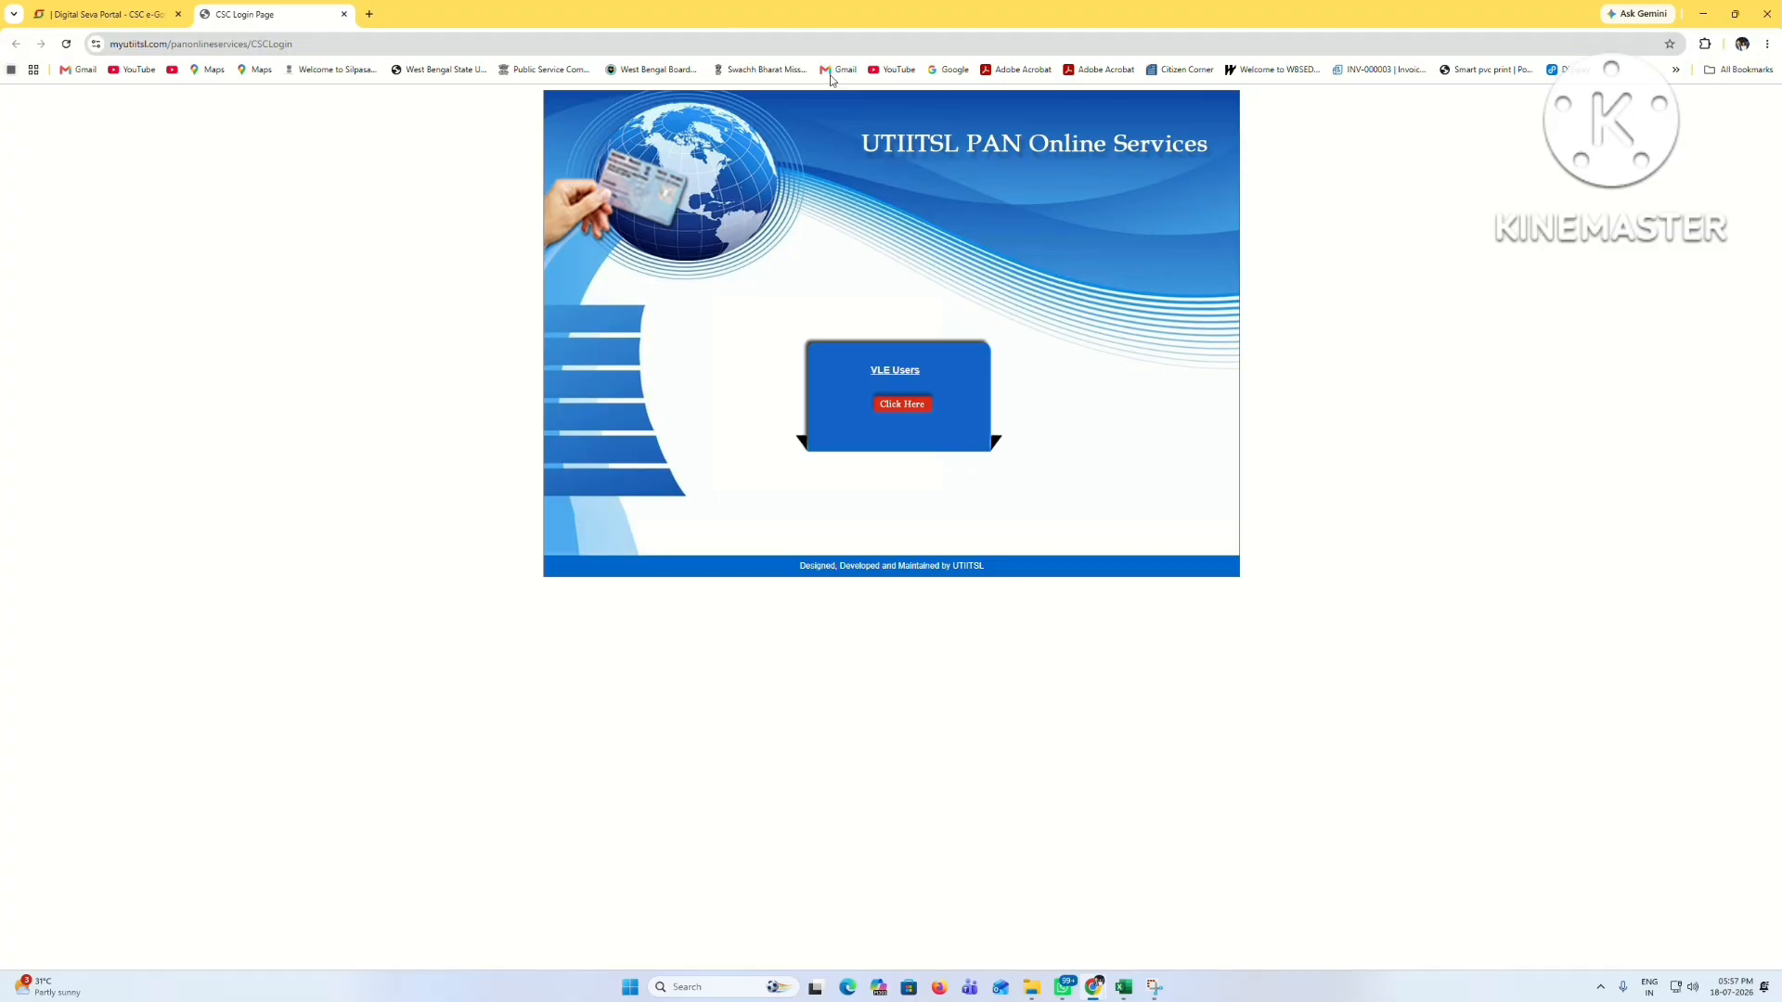
Log in through the VLE Users link by entering the received OTP verification code and submitting
left_click(904, 413)
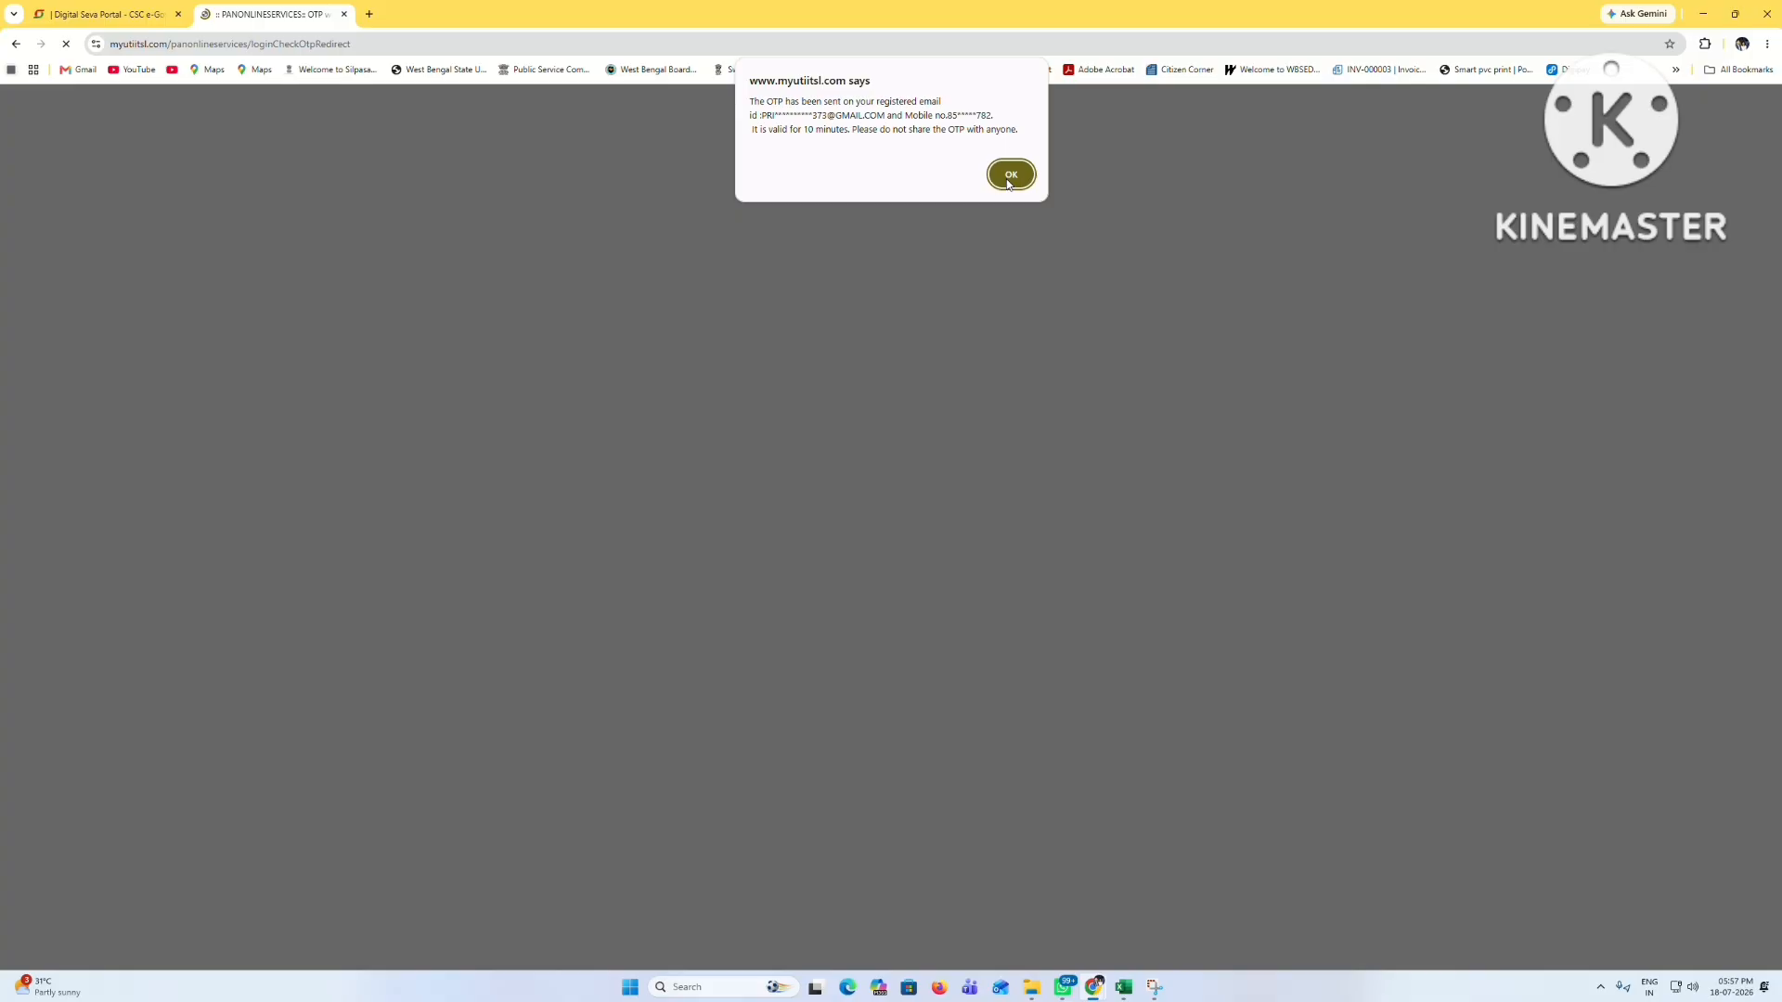
left_click(1009, 173)
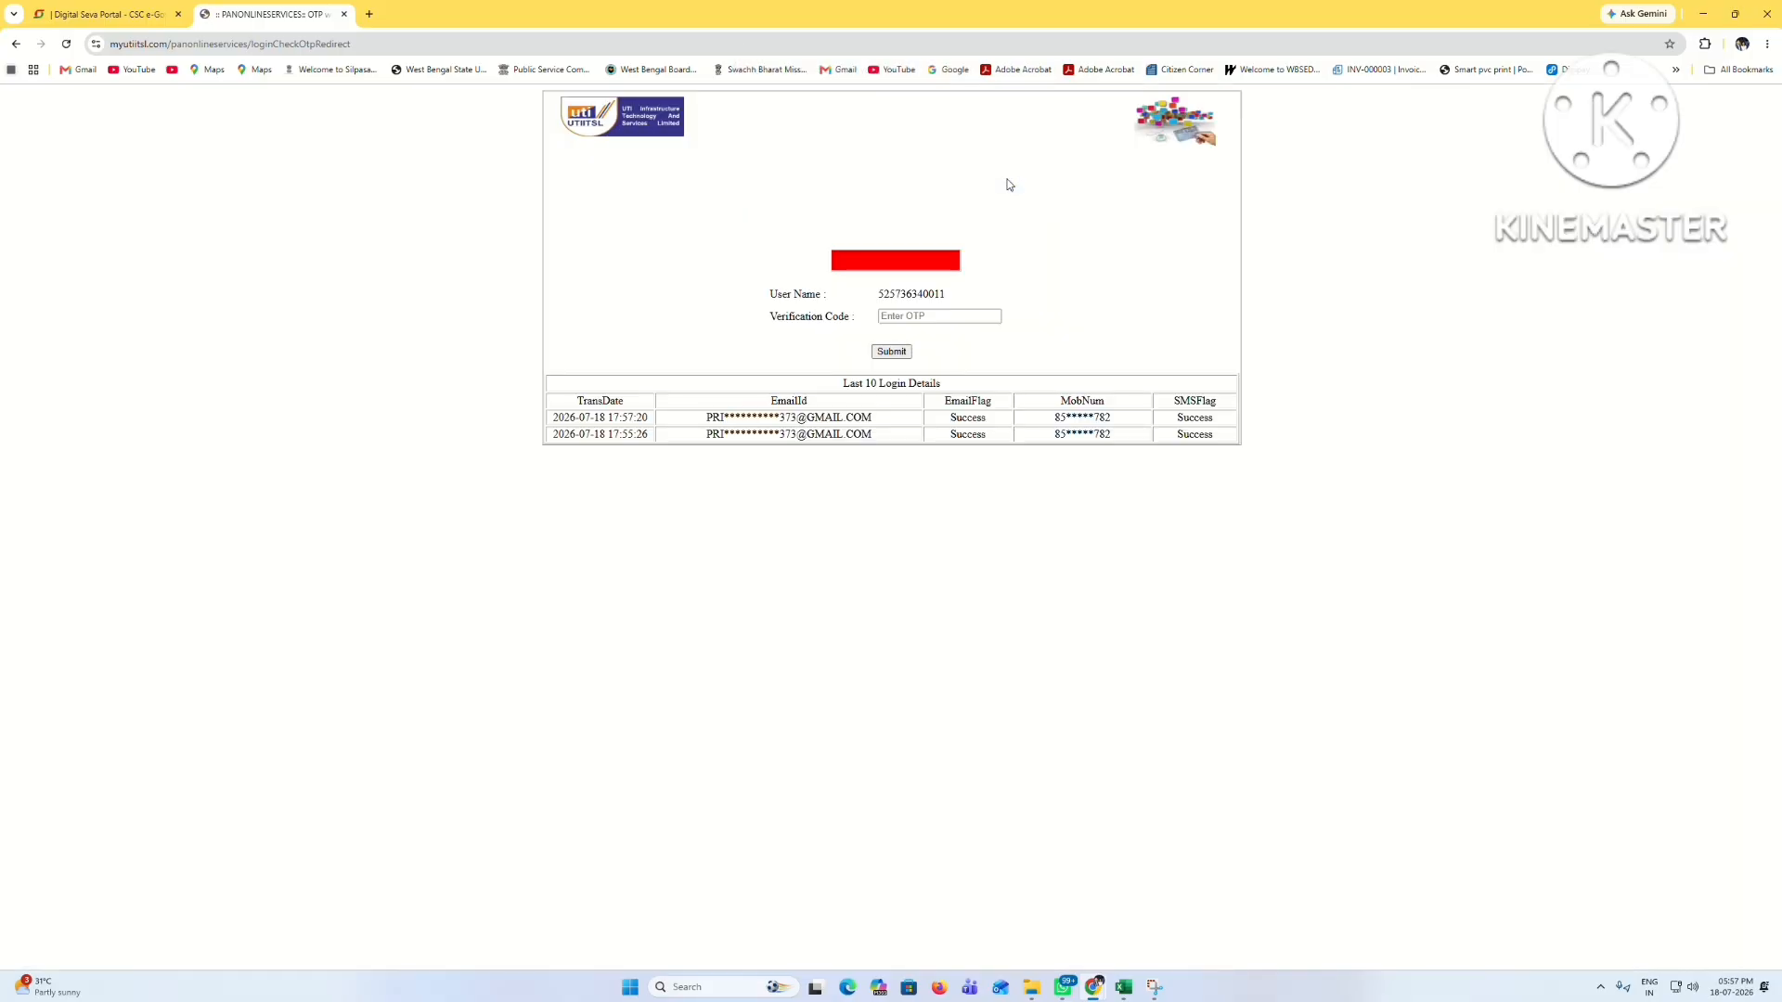
left_click(939, 317)
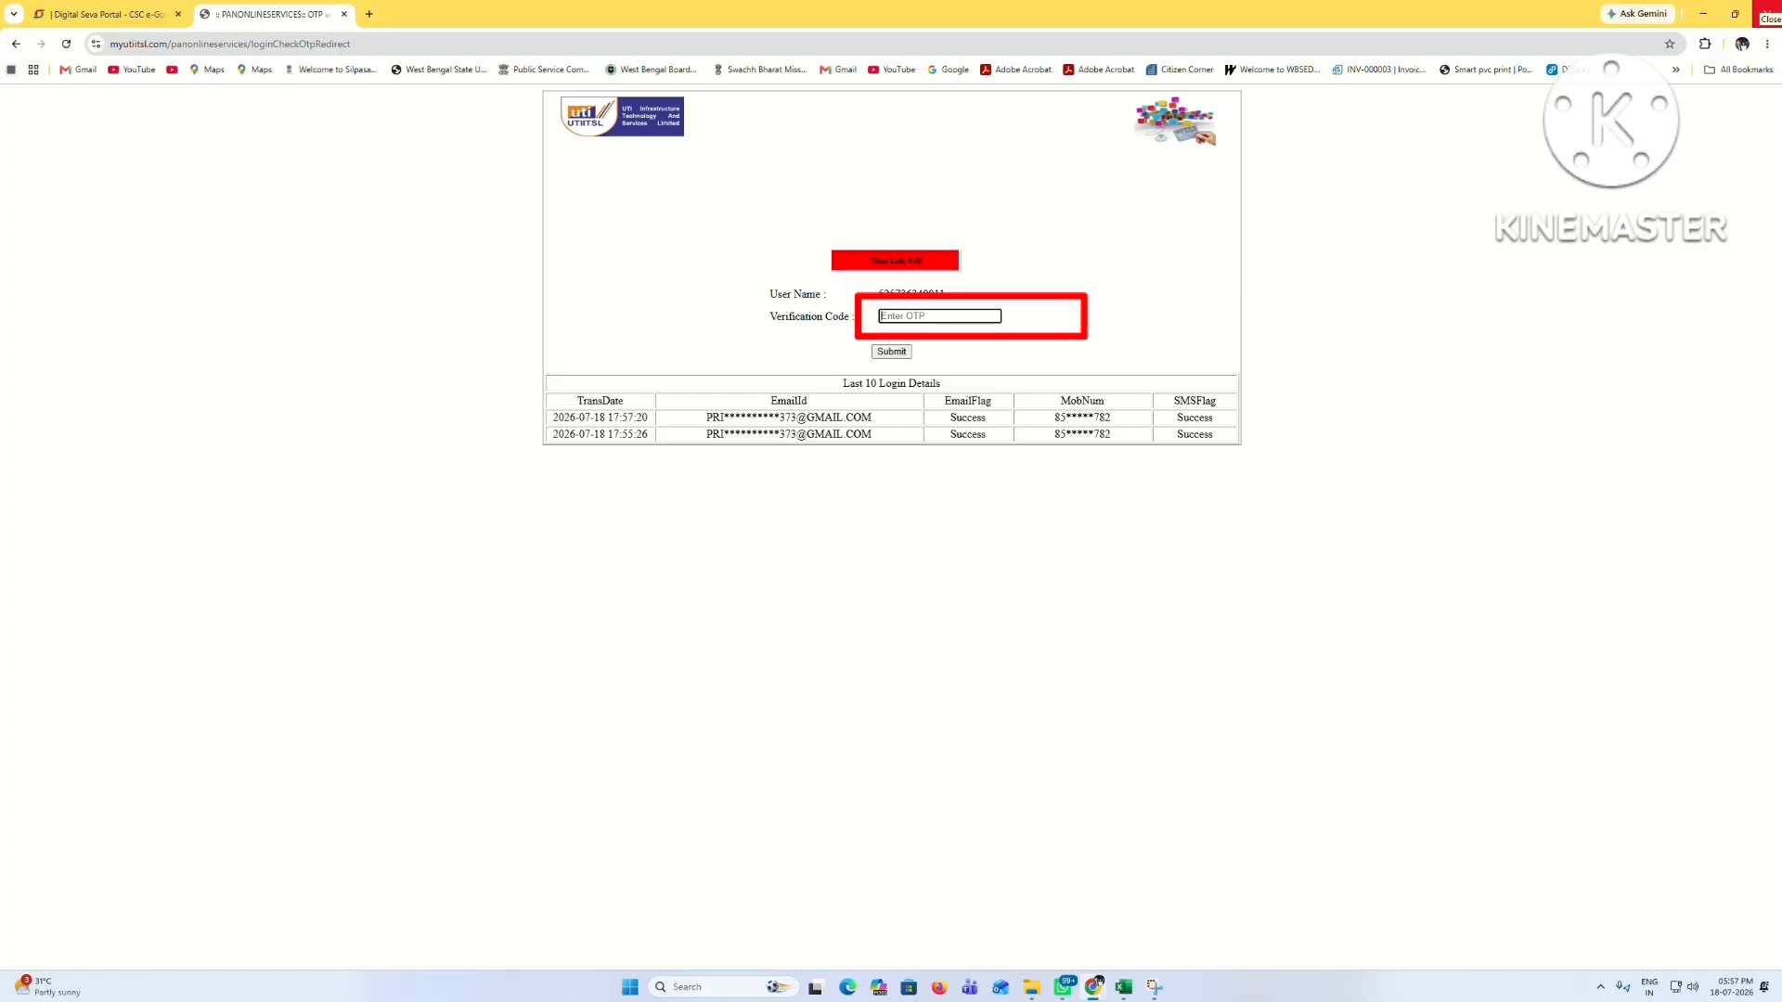
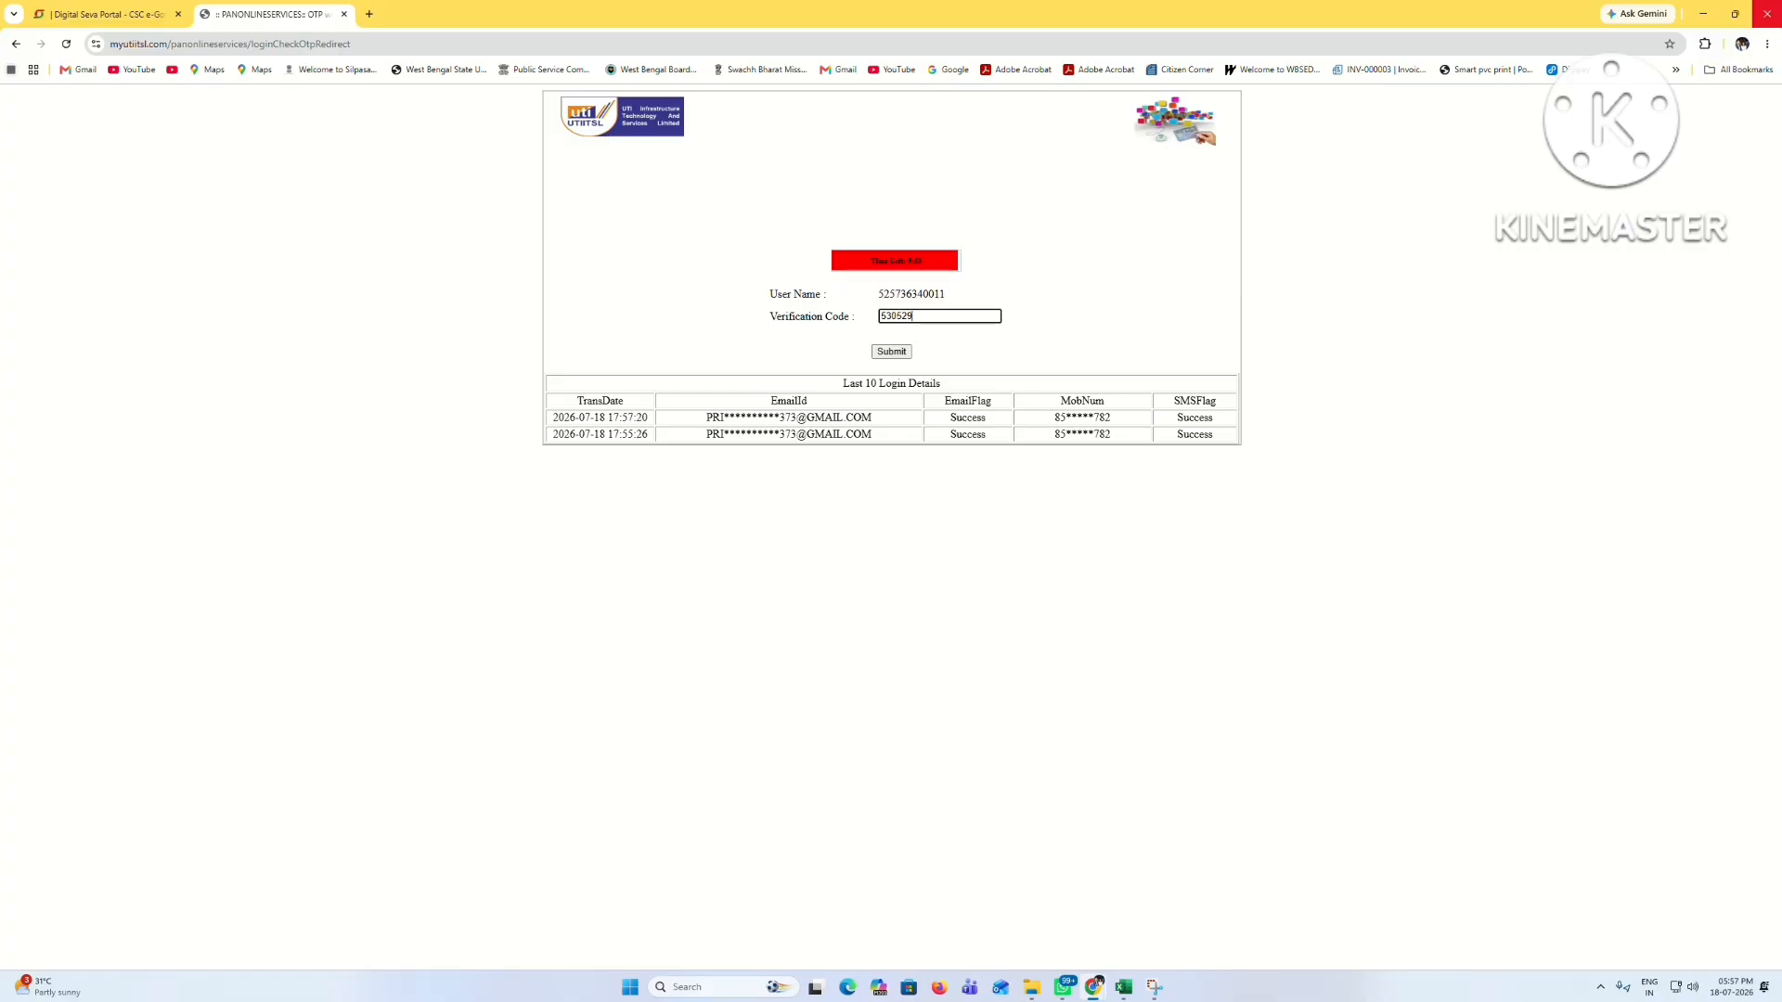
left_click(892, 353)
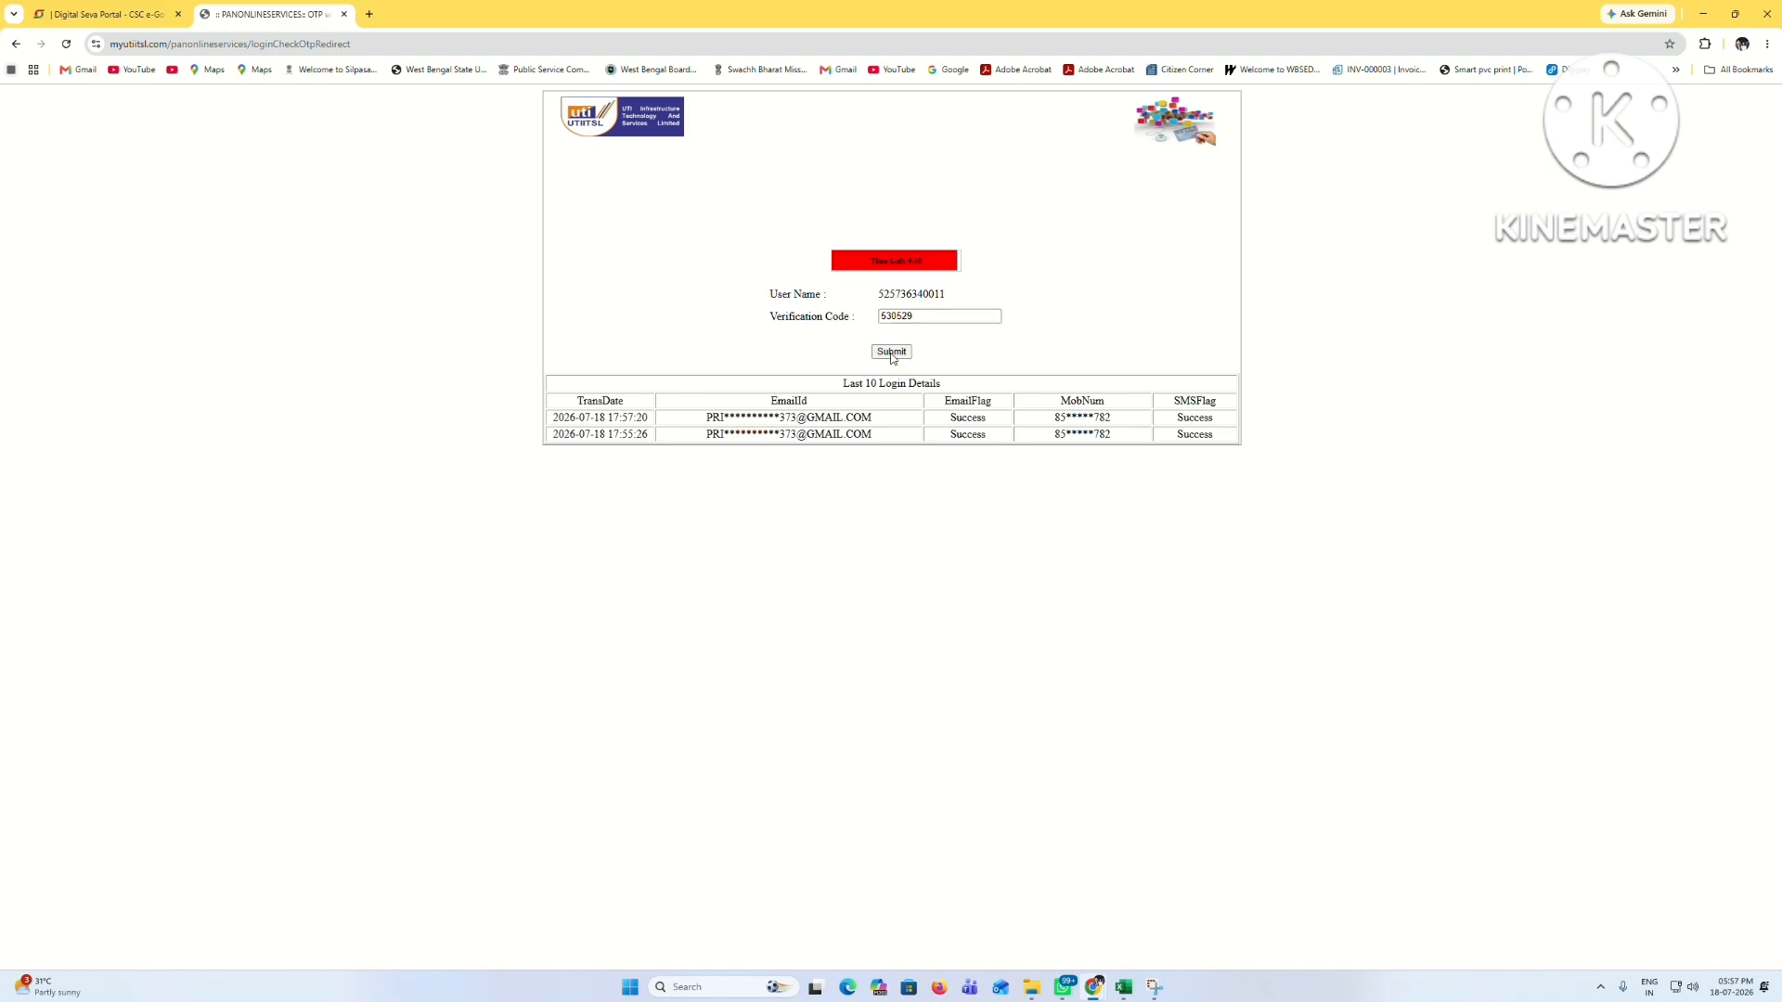
Choose 'Application for New PAN' from the Apply New PAN menu
mouse_move(619, 190)
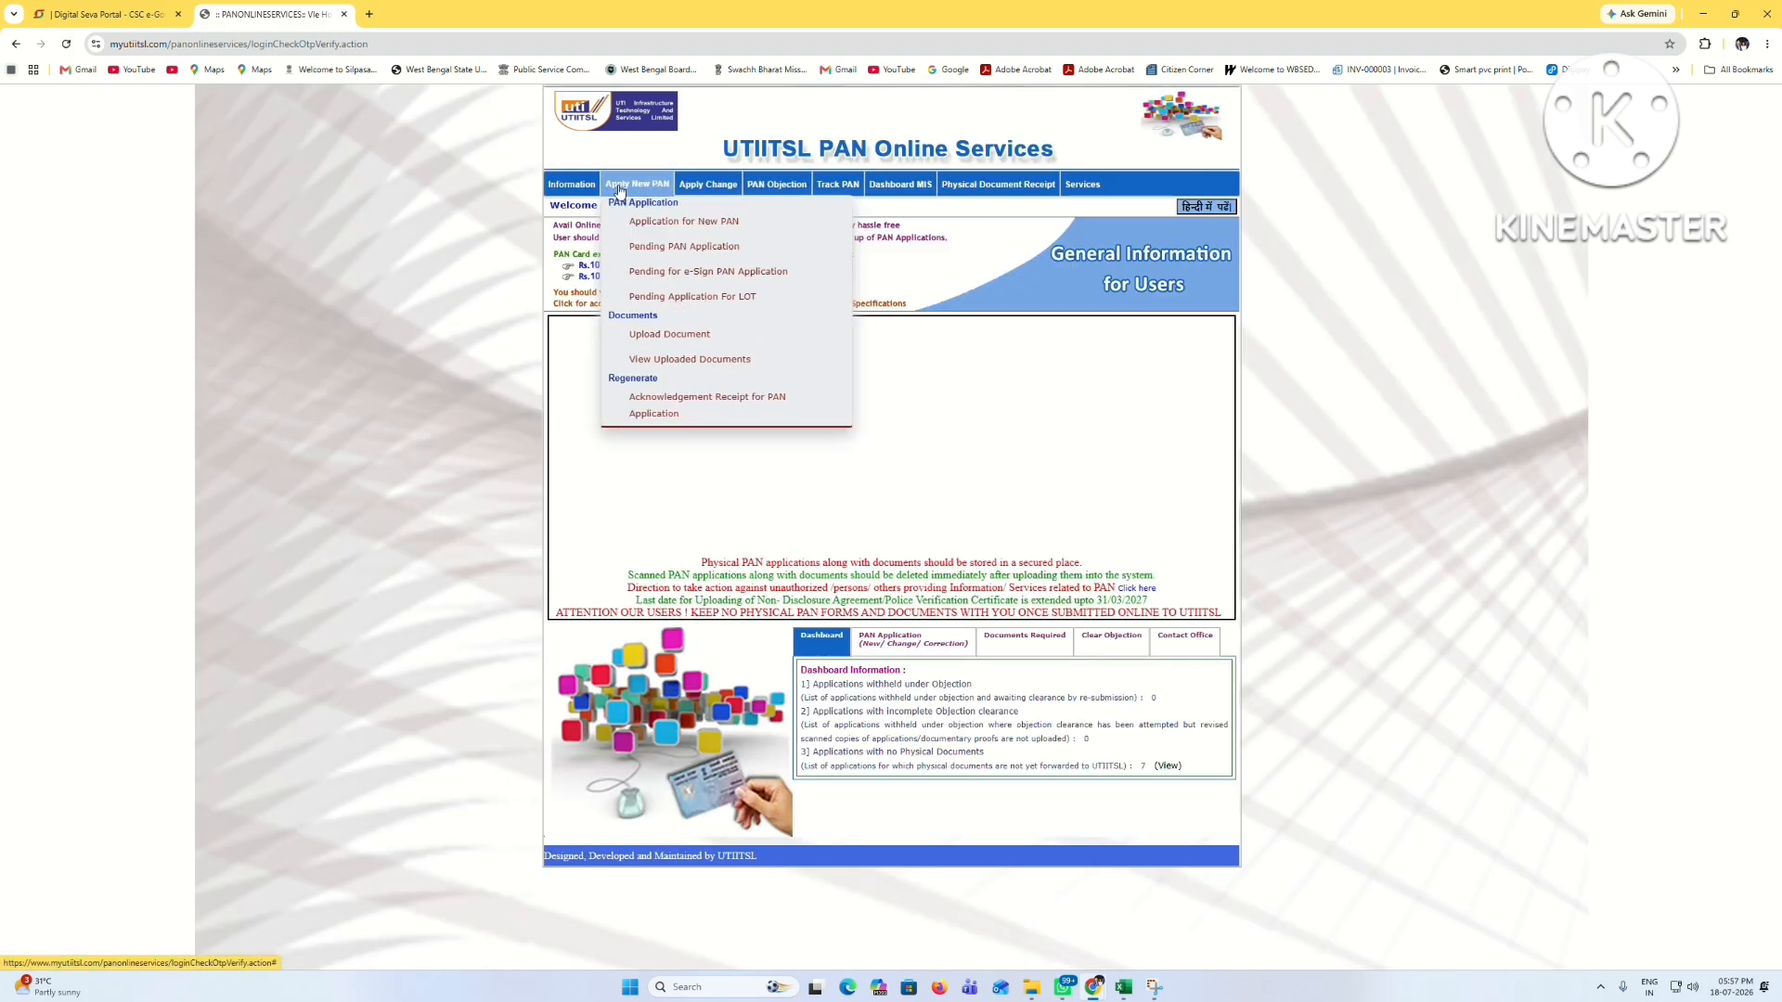
mouse_move(888, 203)
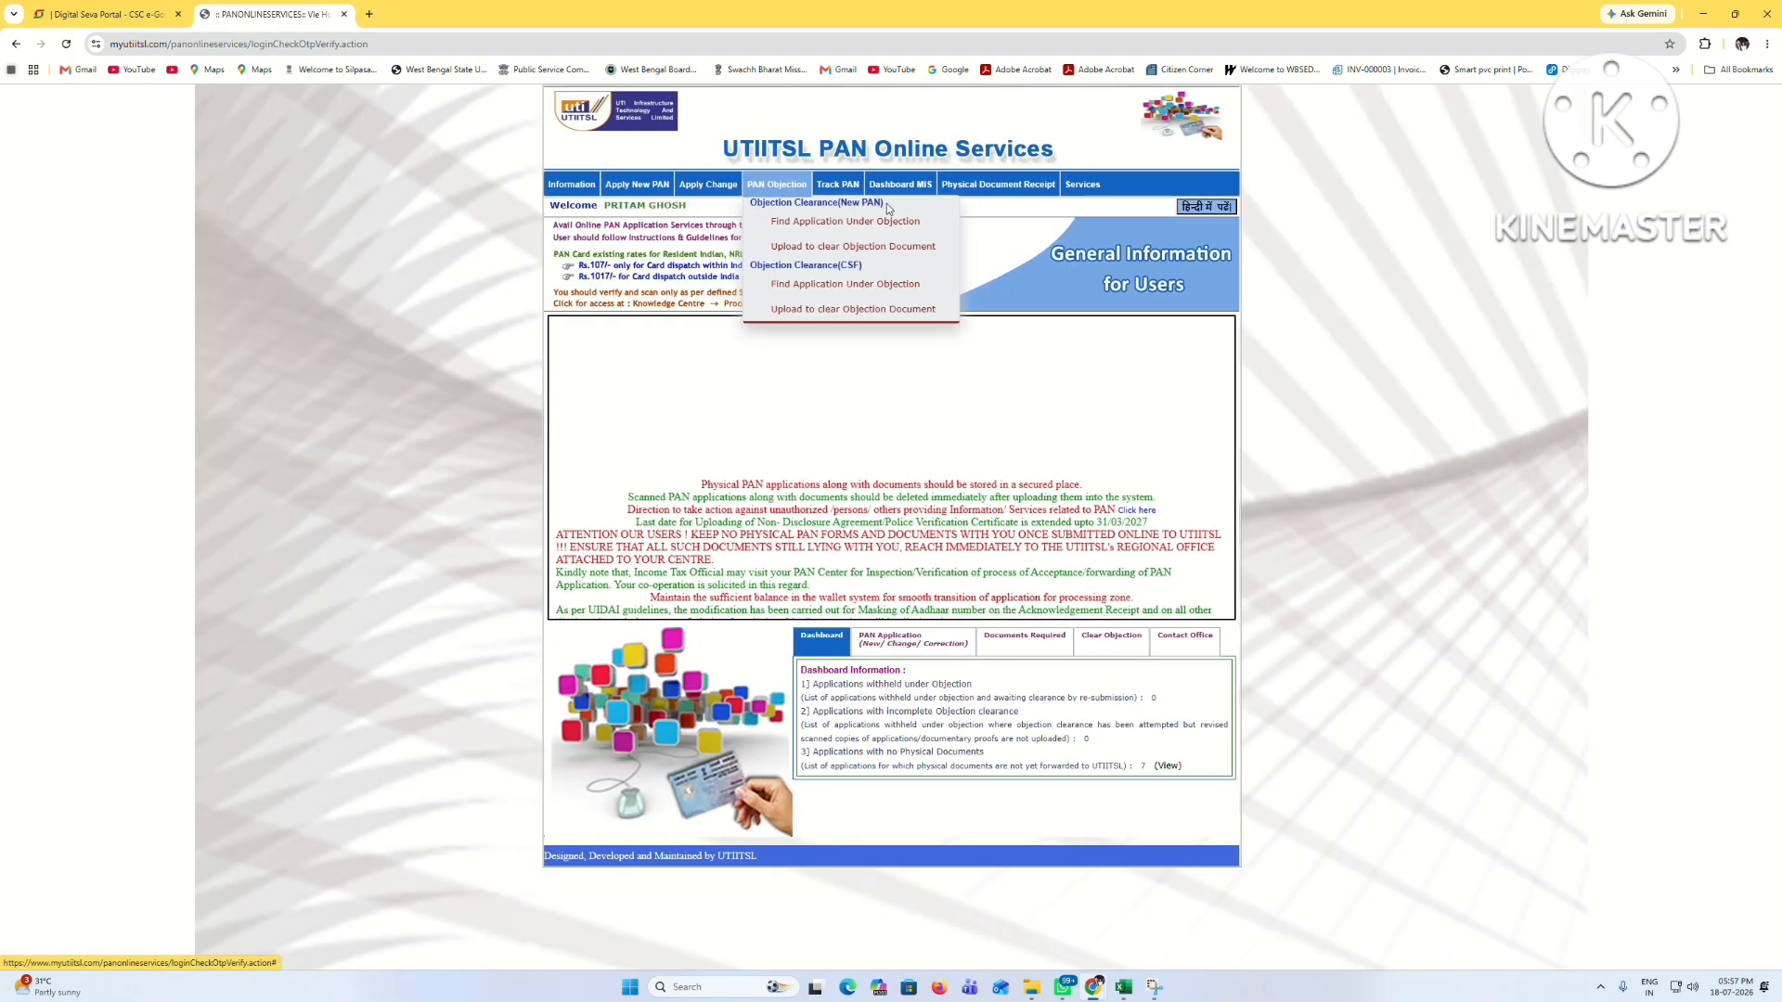
left_click(653, 225)
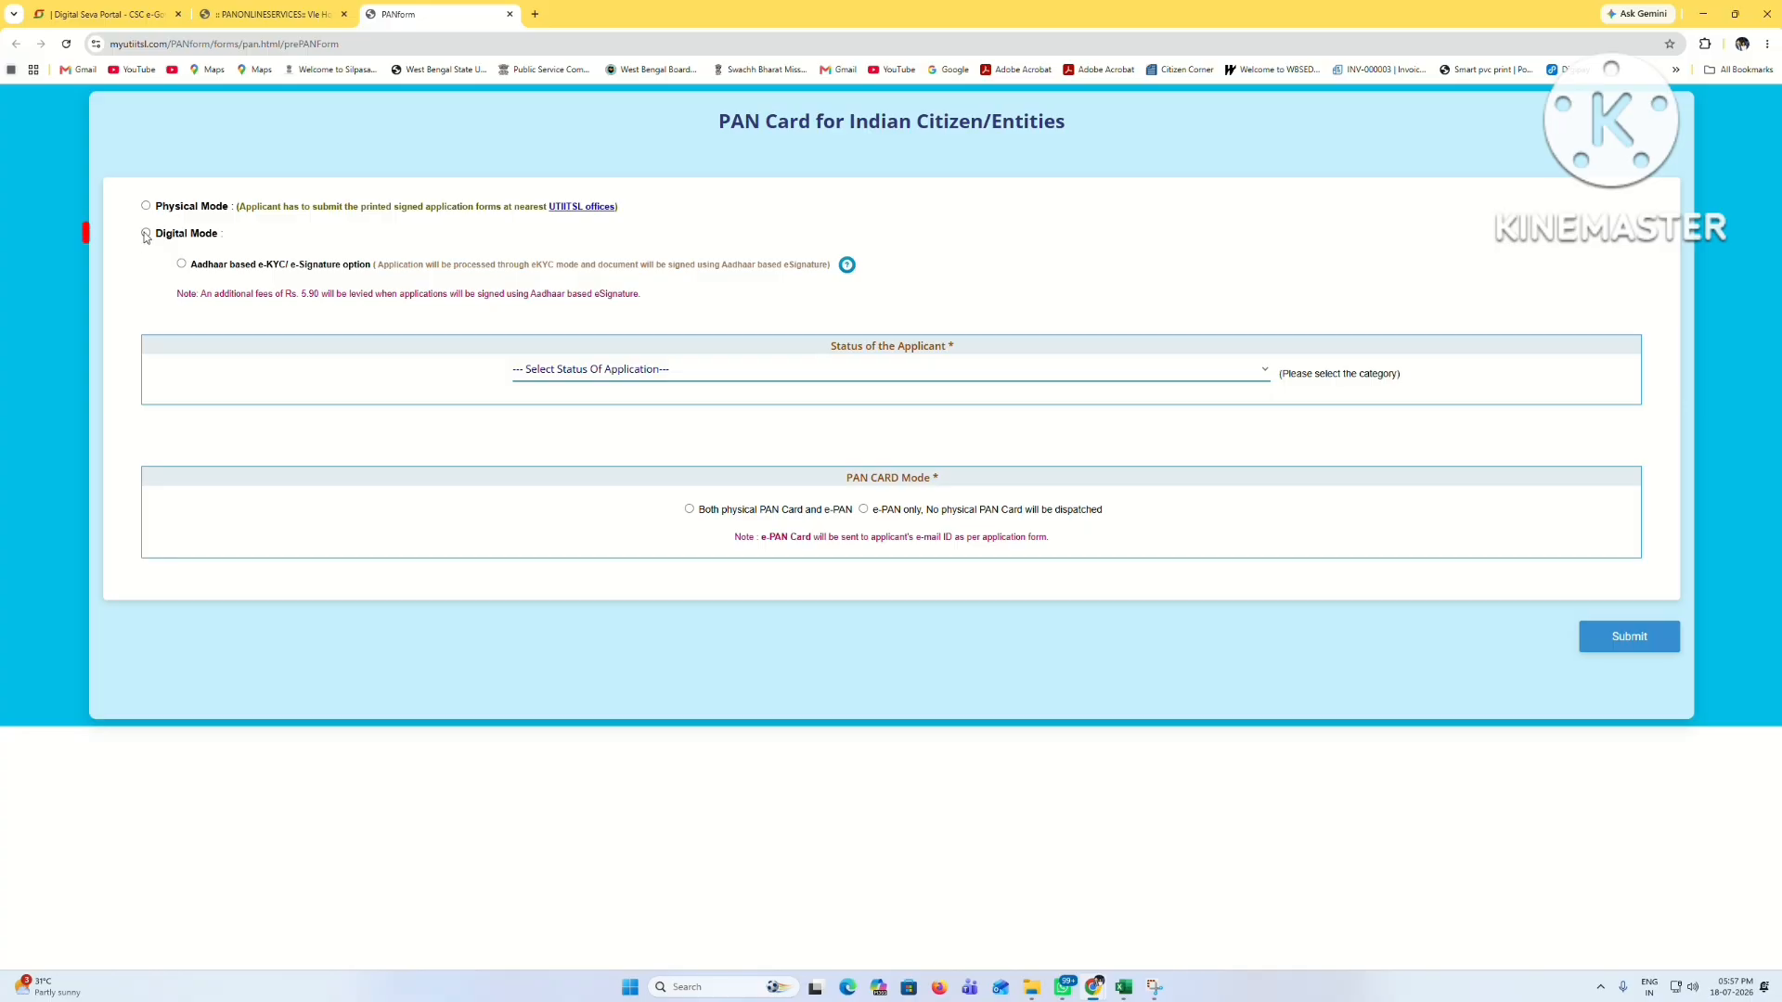
Choose Digital Mode (Aadhaar e-KYC), No for defence/NRI, both physical PAN and e-PAN, and submit
left_click(145, 234)
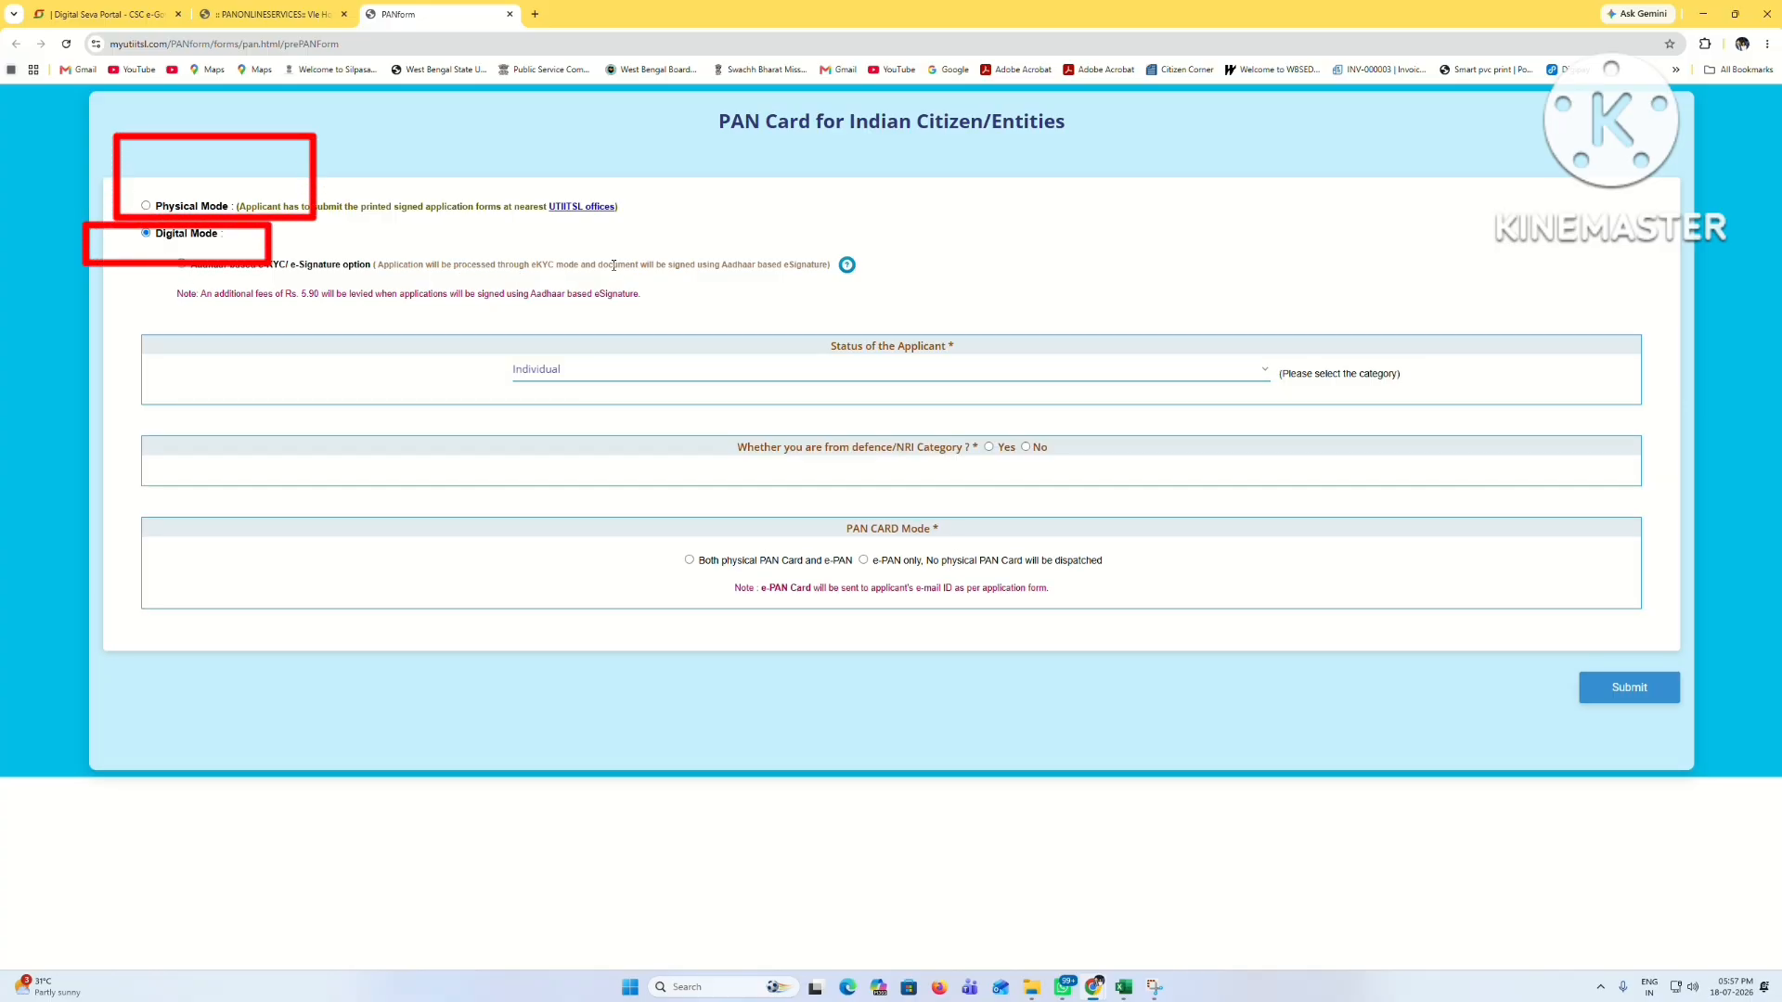
left_click(146, 206)
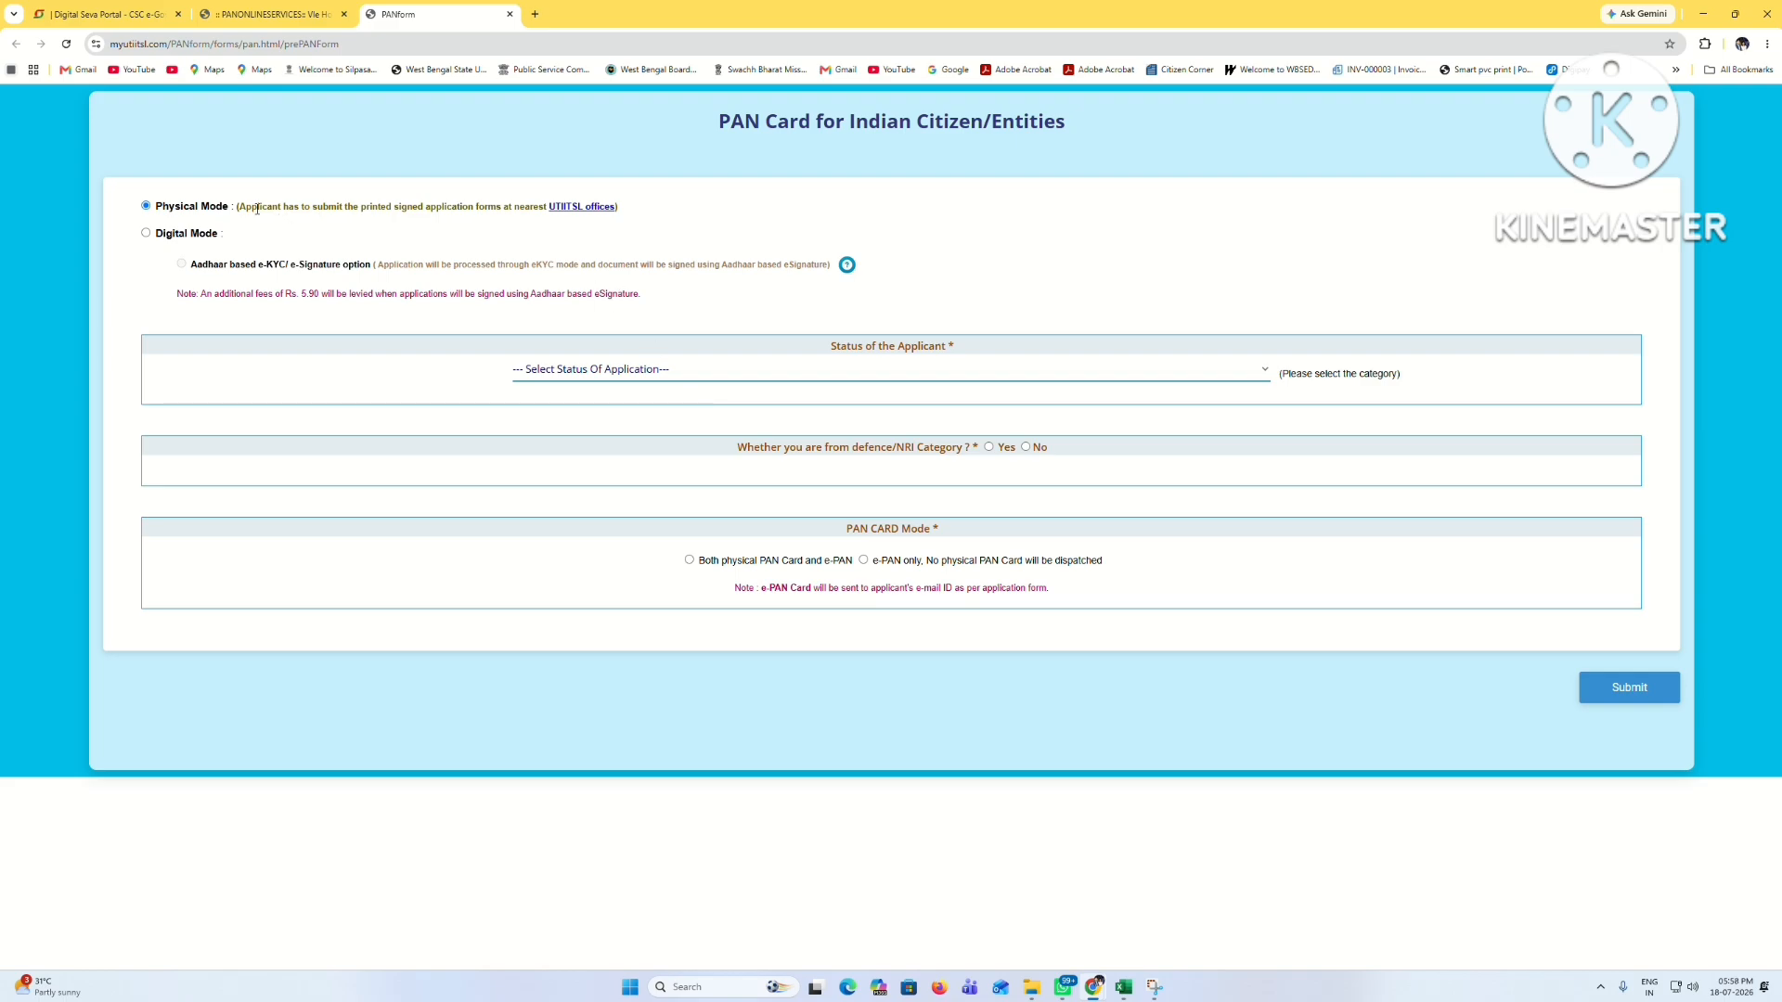
left_click(146, 235)
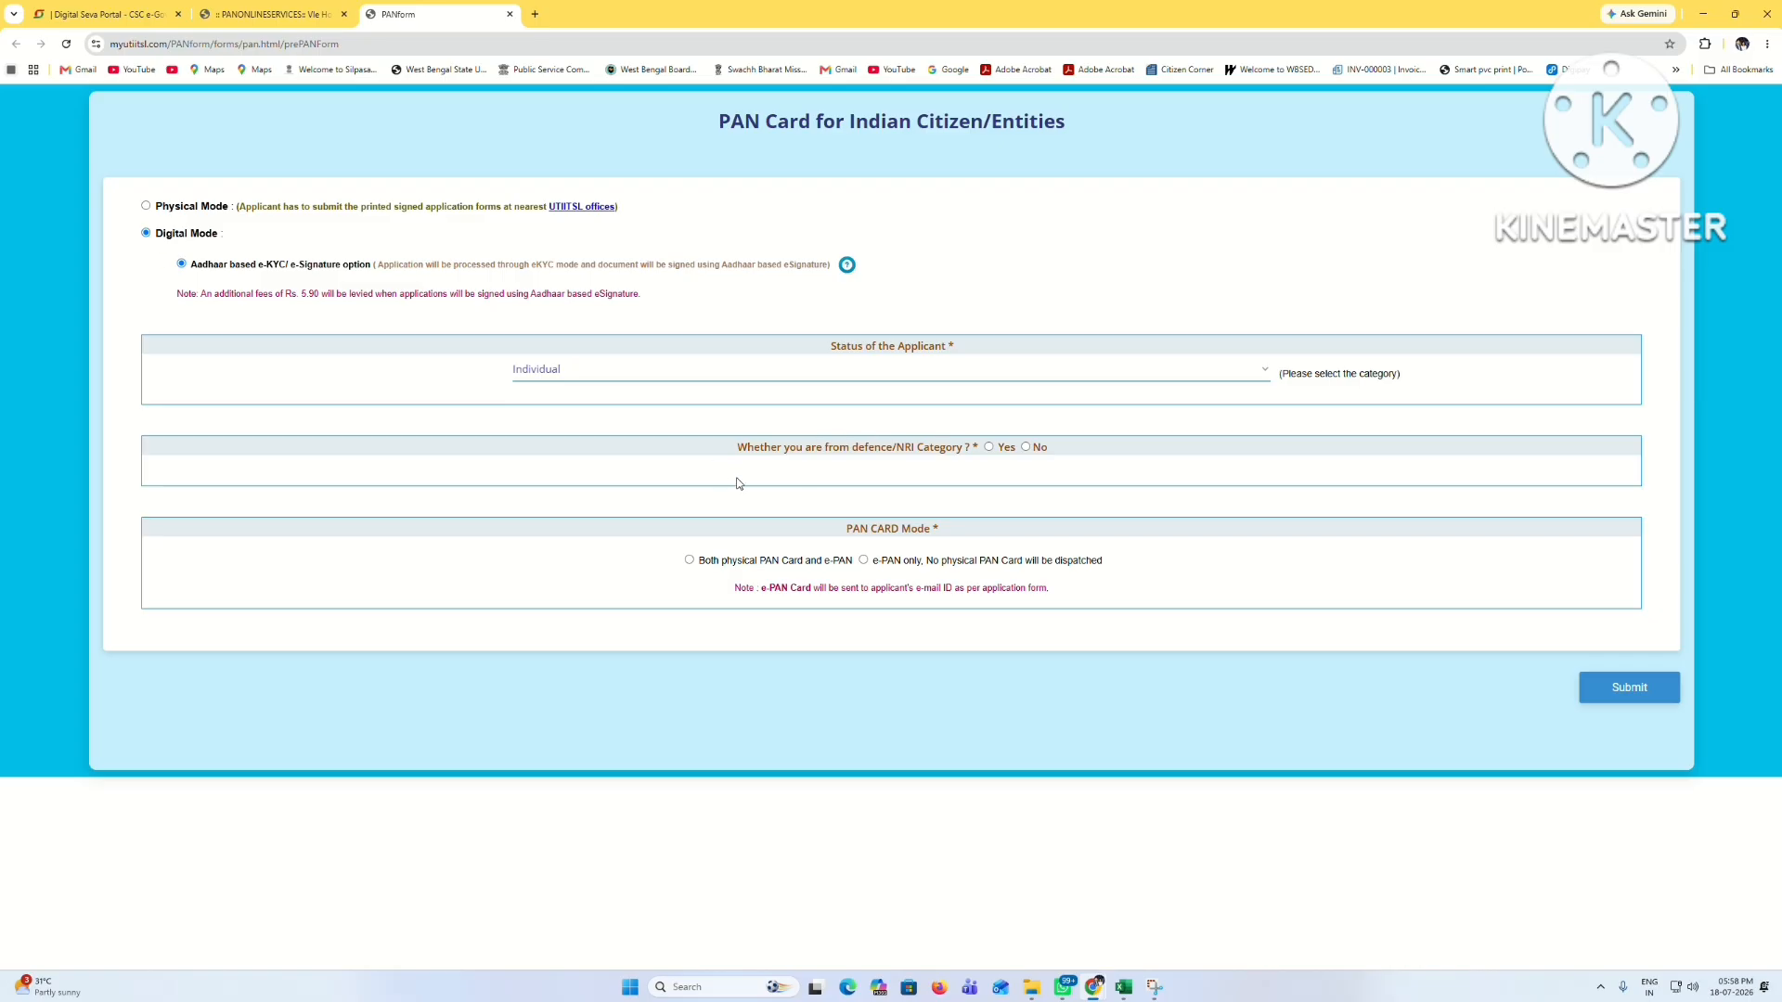
left_click(1026, 447)
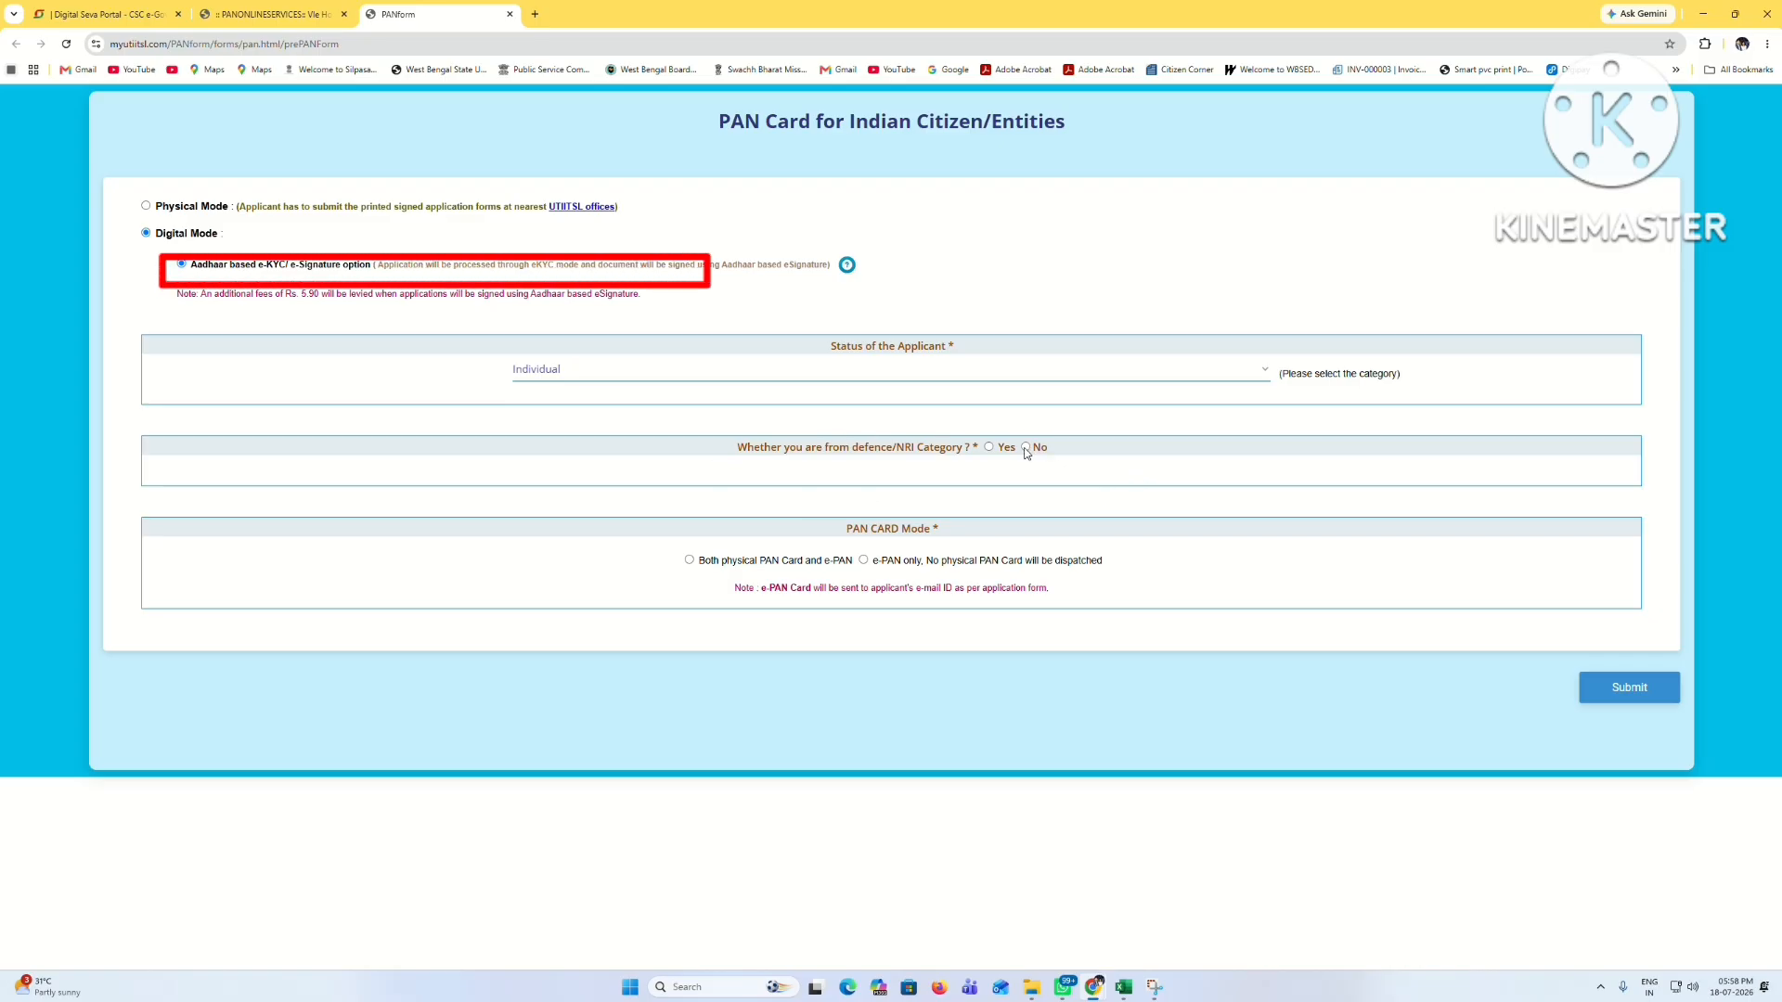
left_click(687, 560)
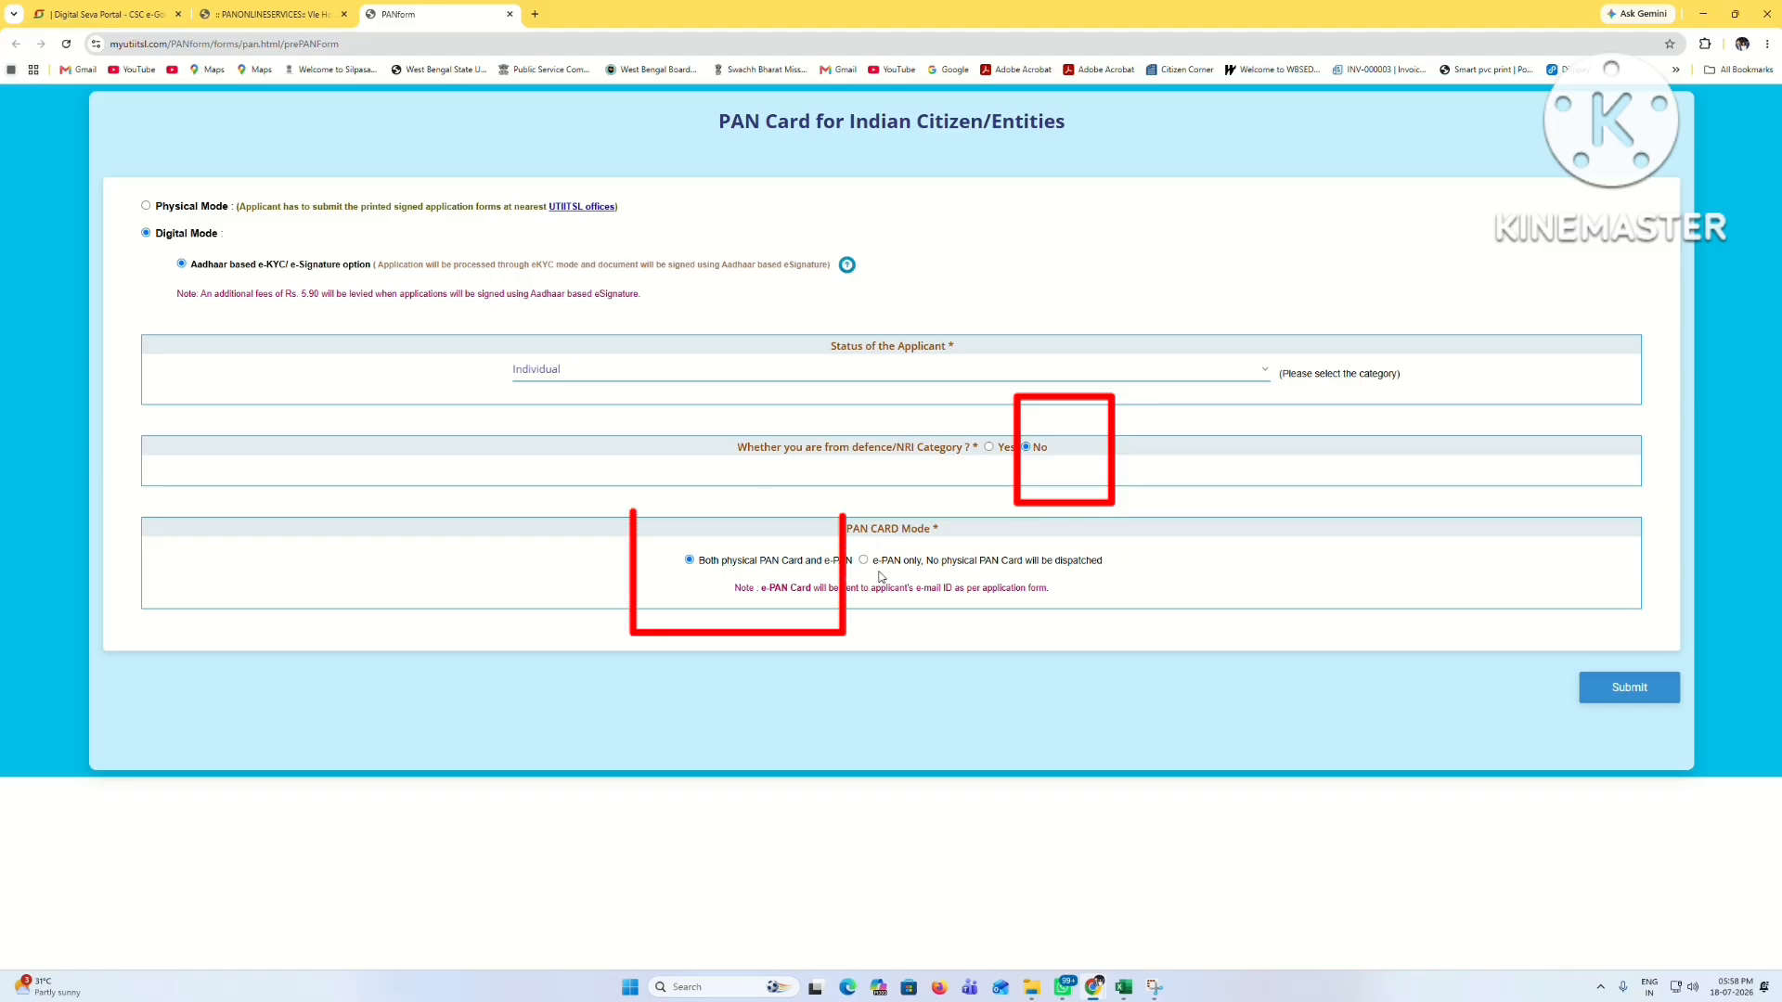
left_click(1629, 686)
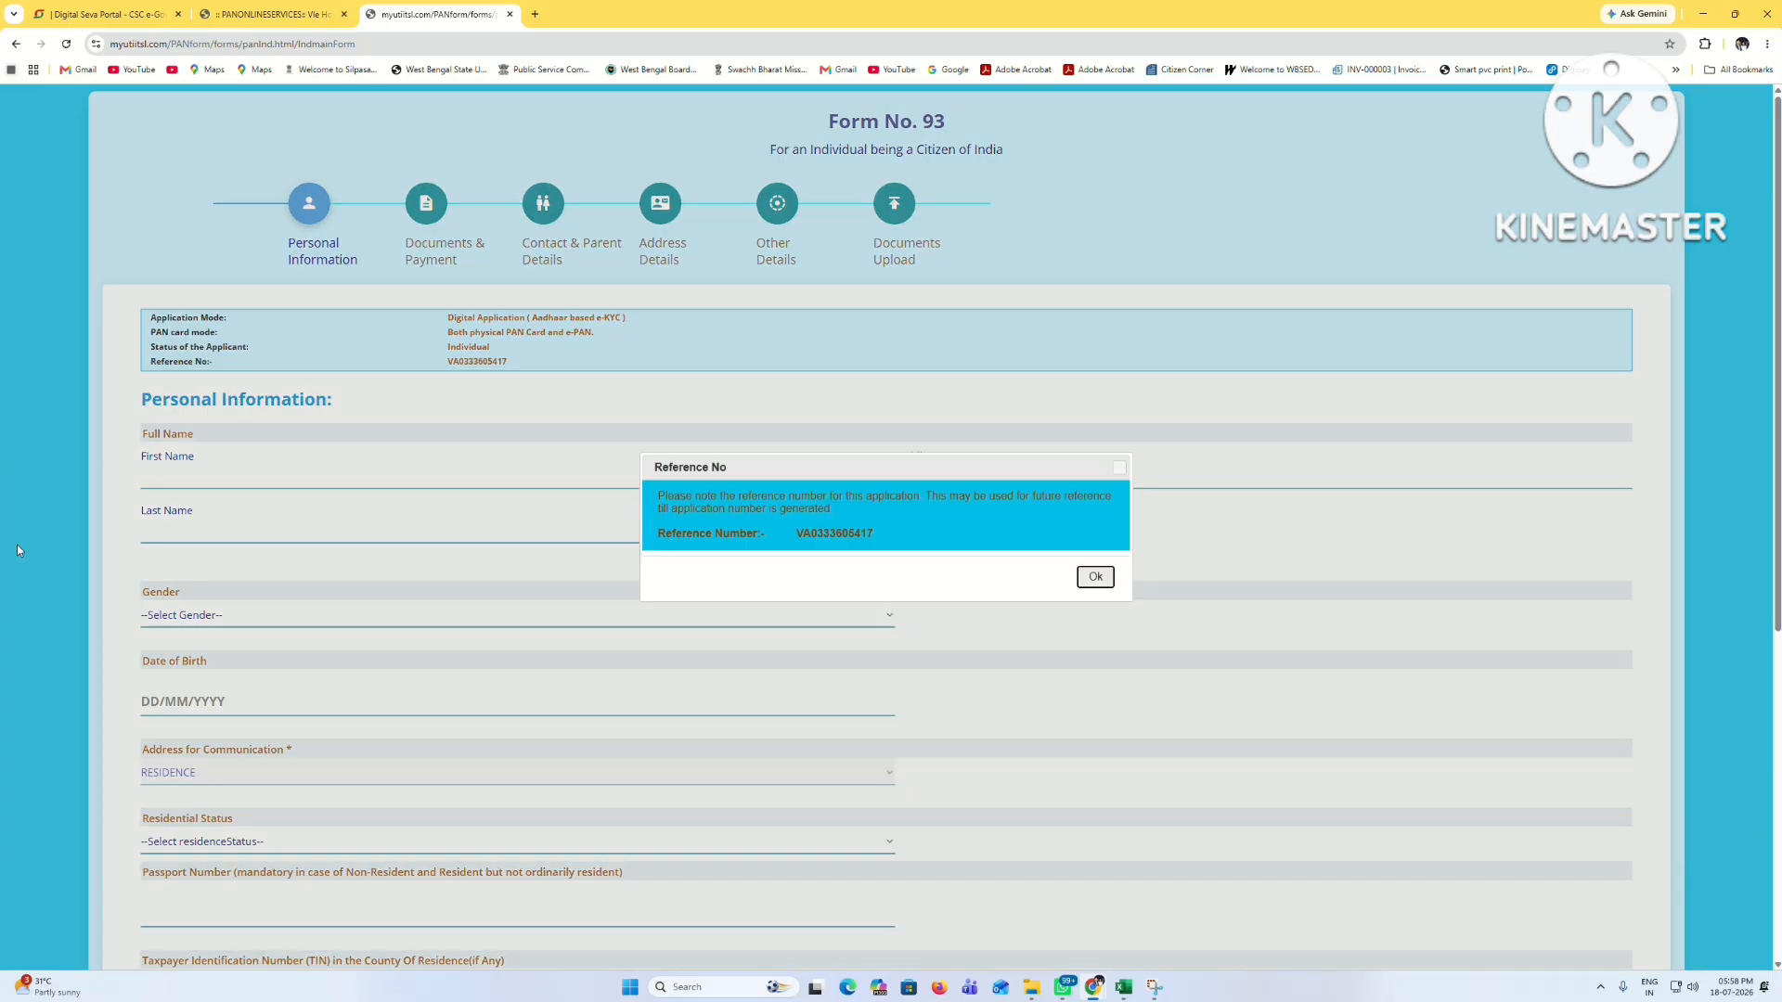
Enter the applicant's last name, male gender, birth date 01/01/1999 and RESIDENT status
left_click(1094, 576)
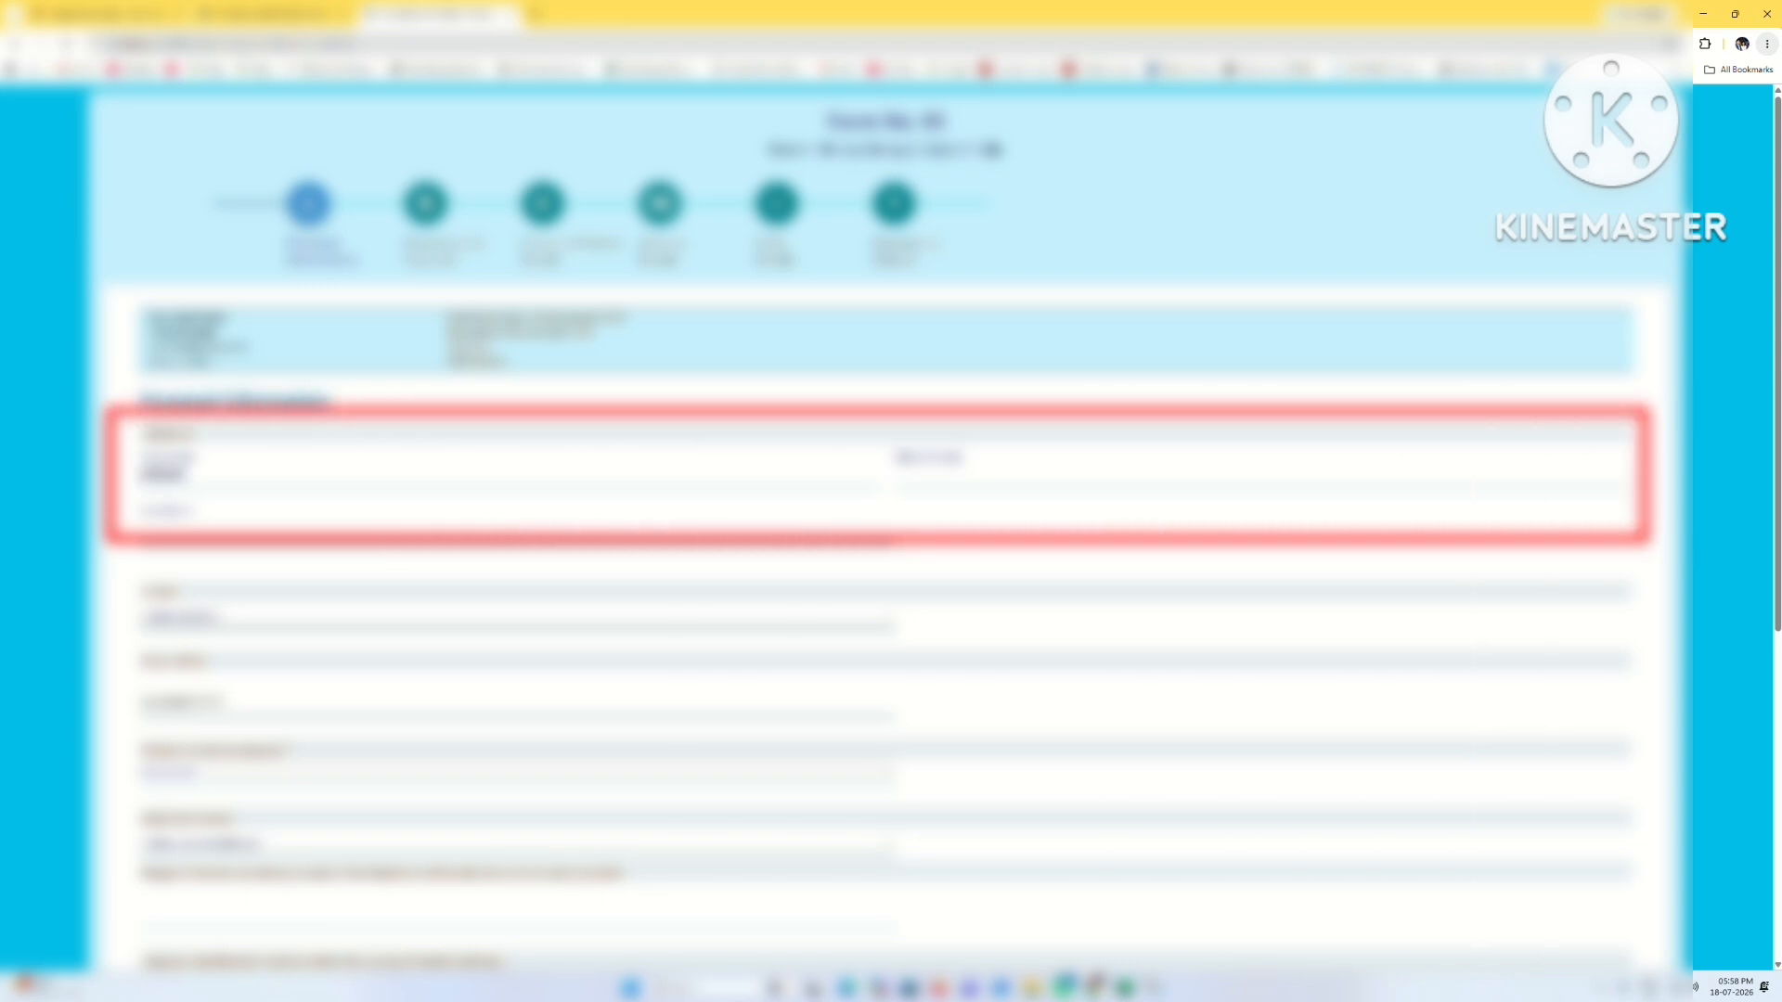
type("KUMAR")
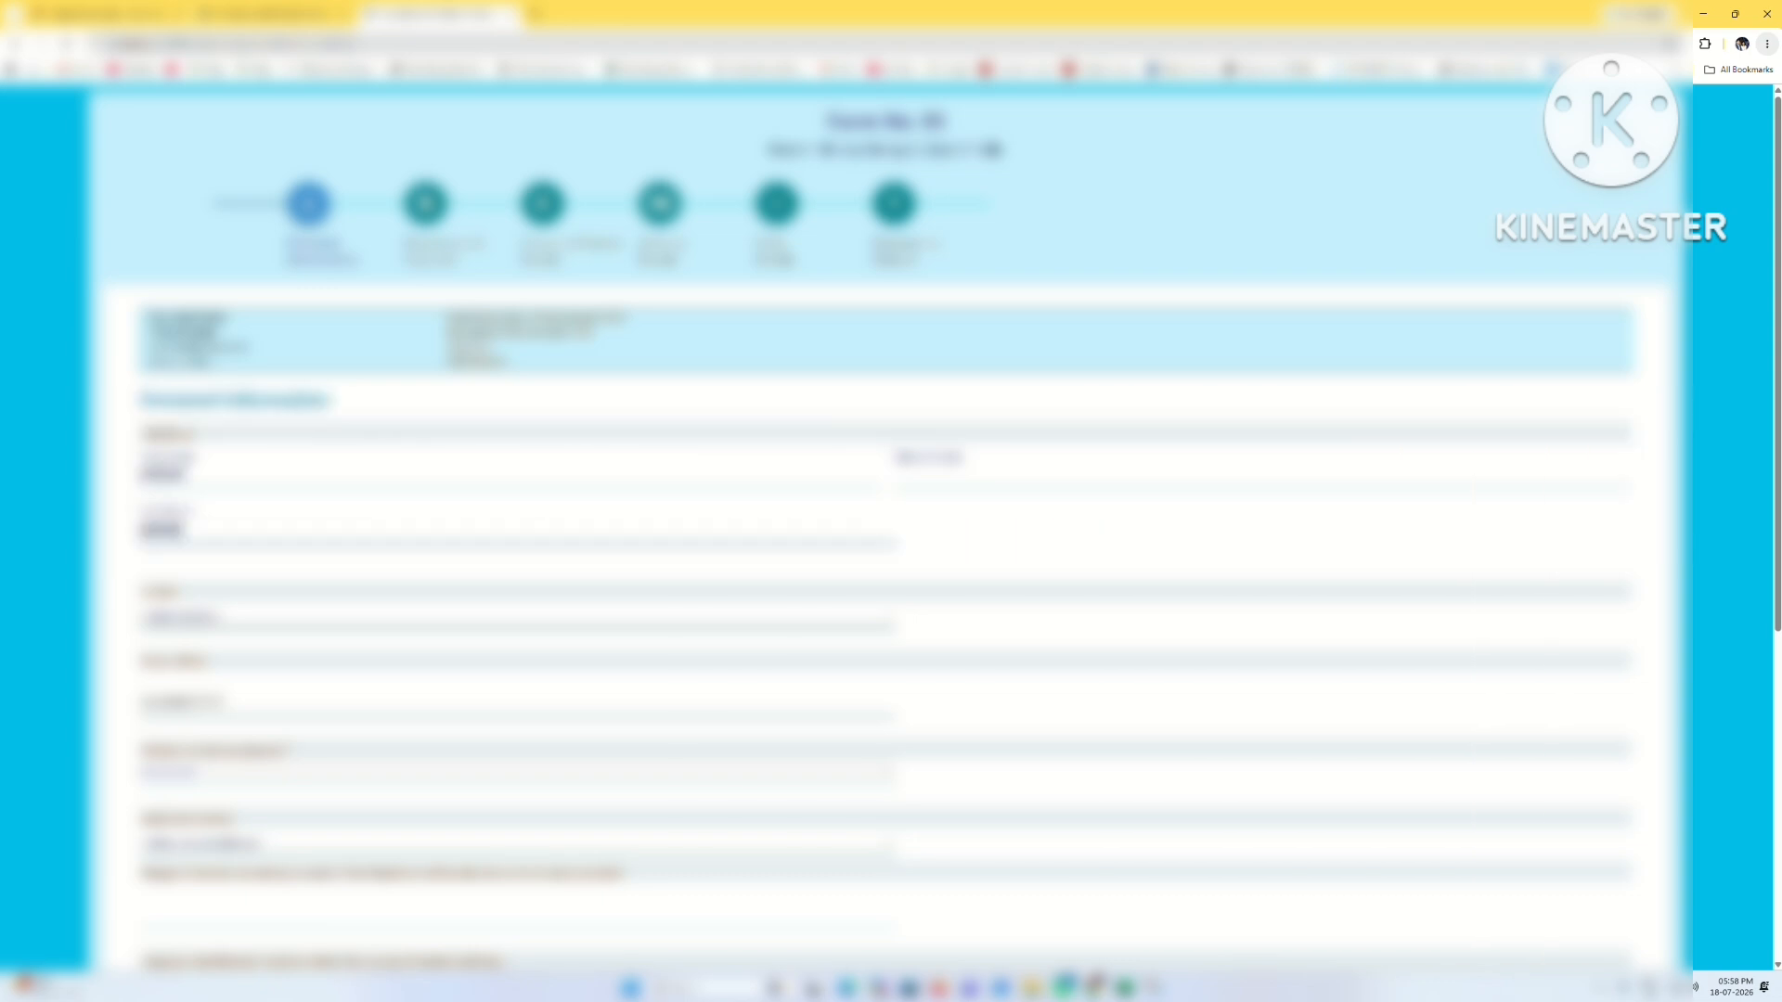
type("A")
key("Tab")
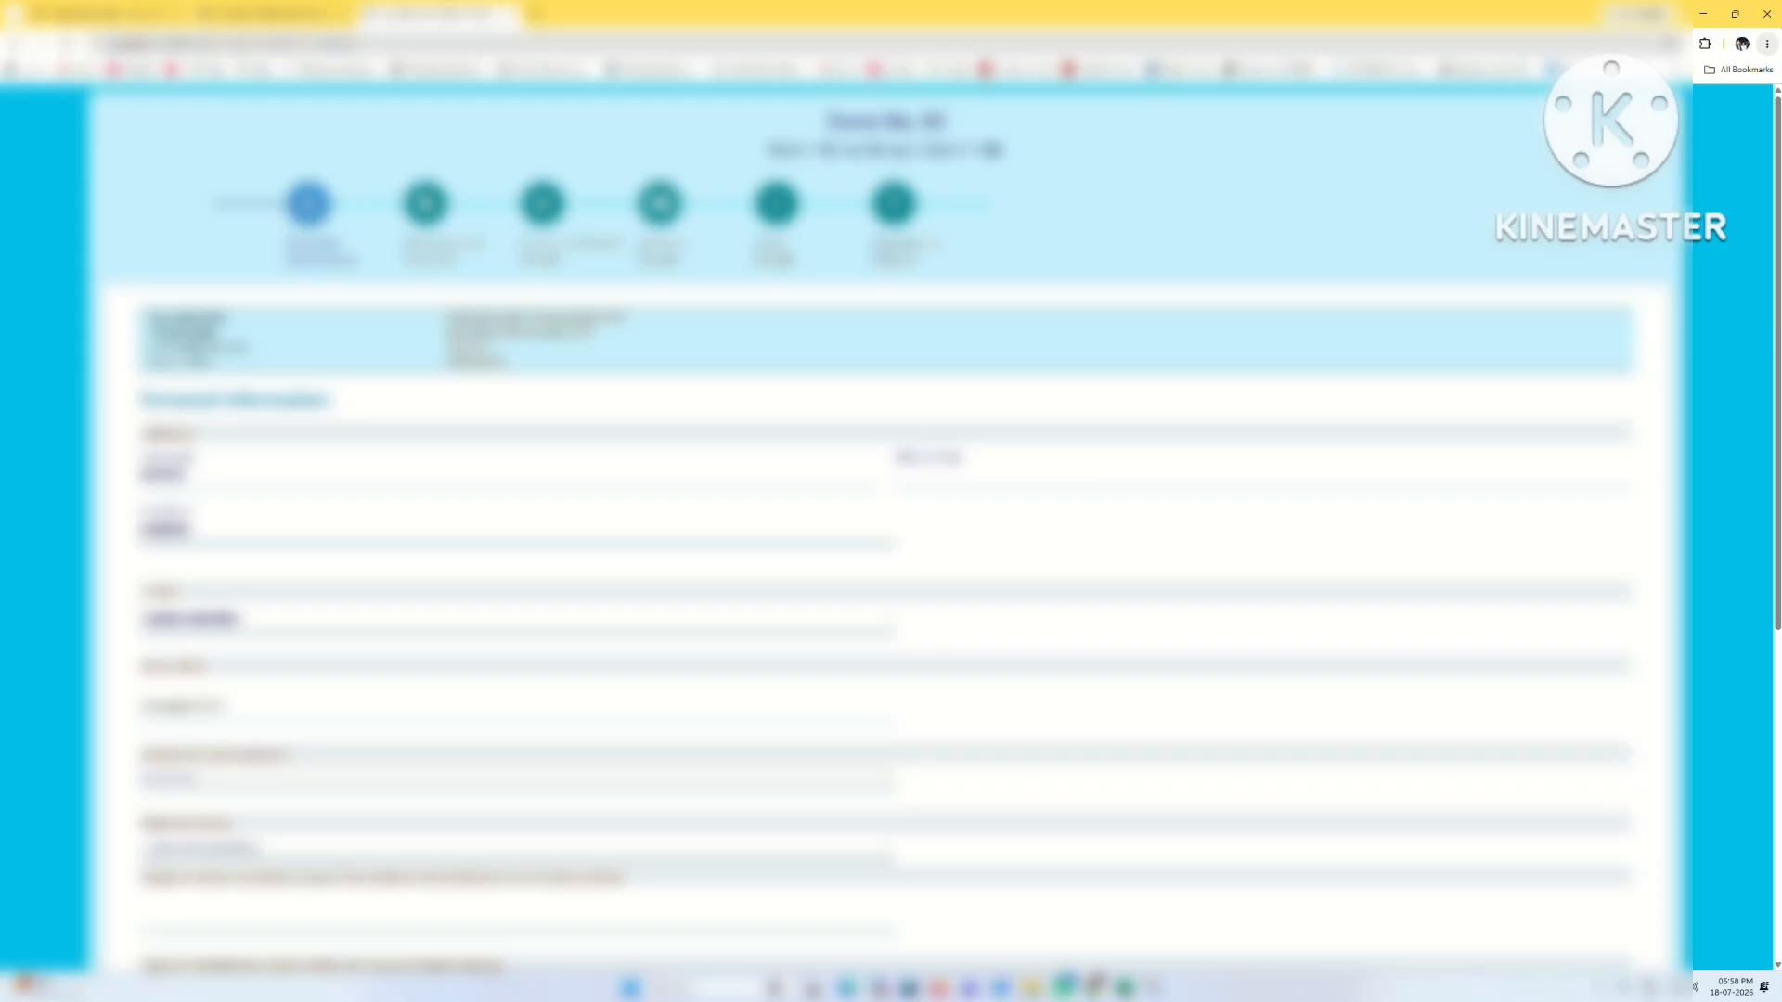
key("m")
key("Tab")
type("01/01")
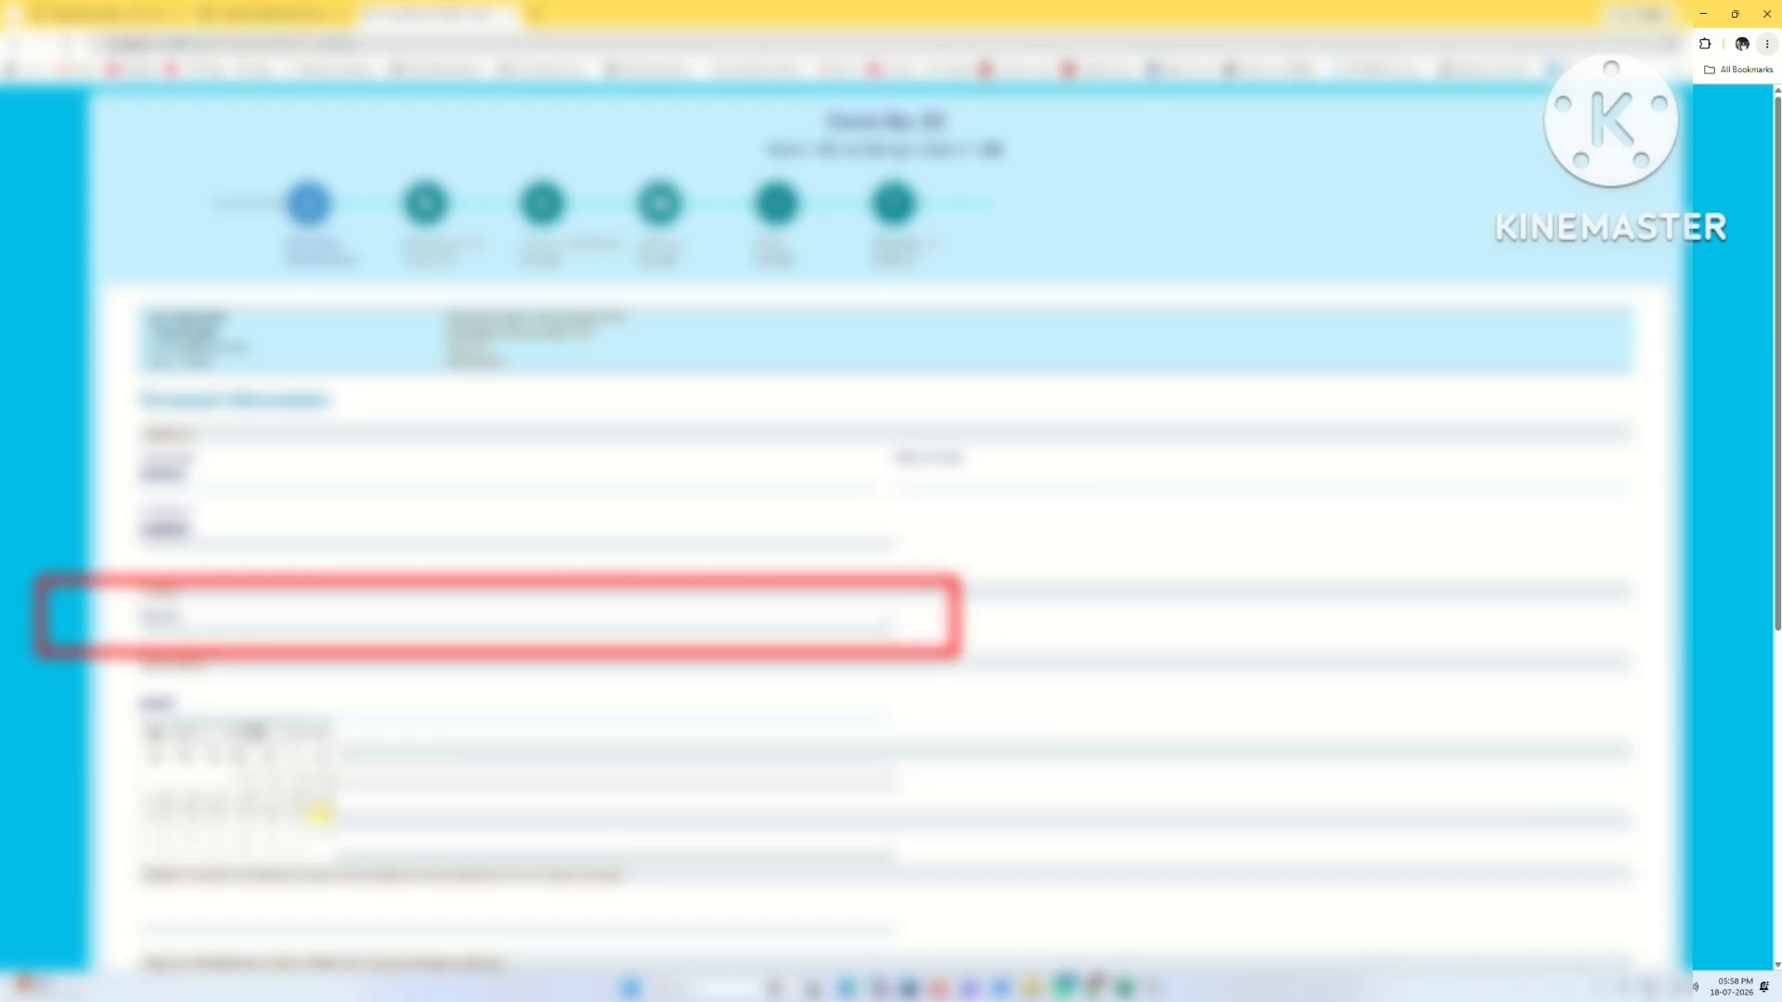
type("/1999")
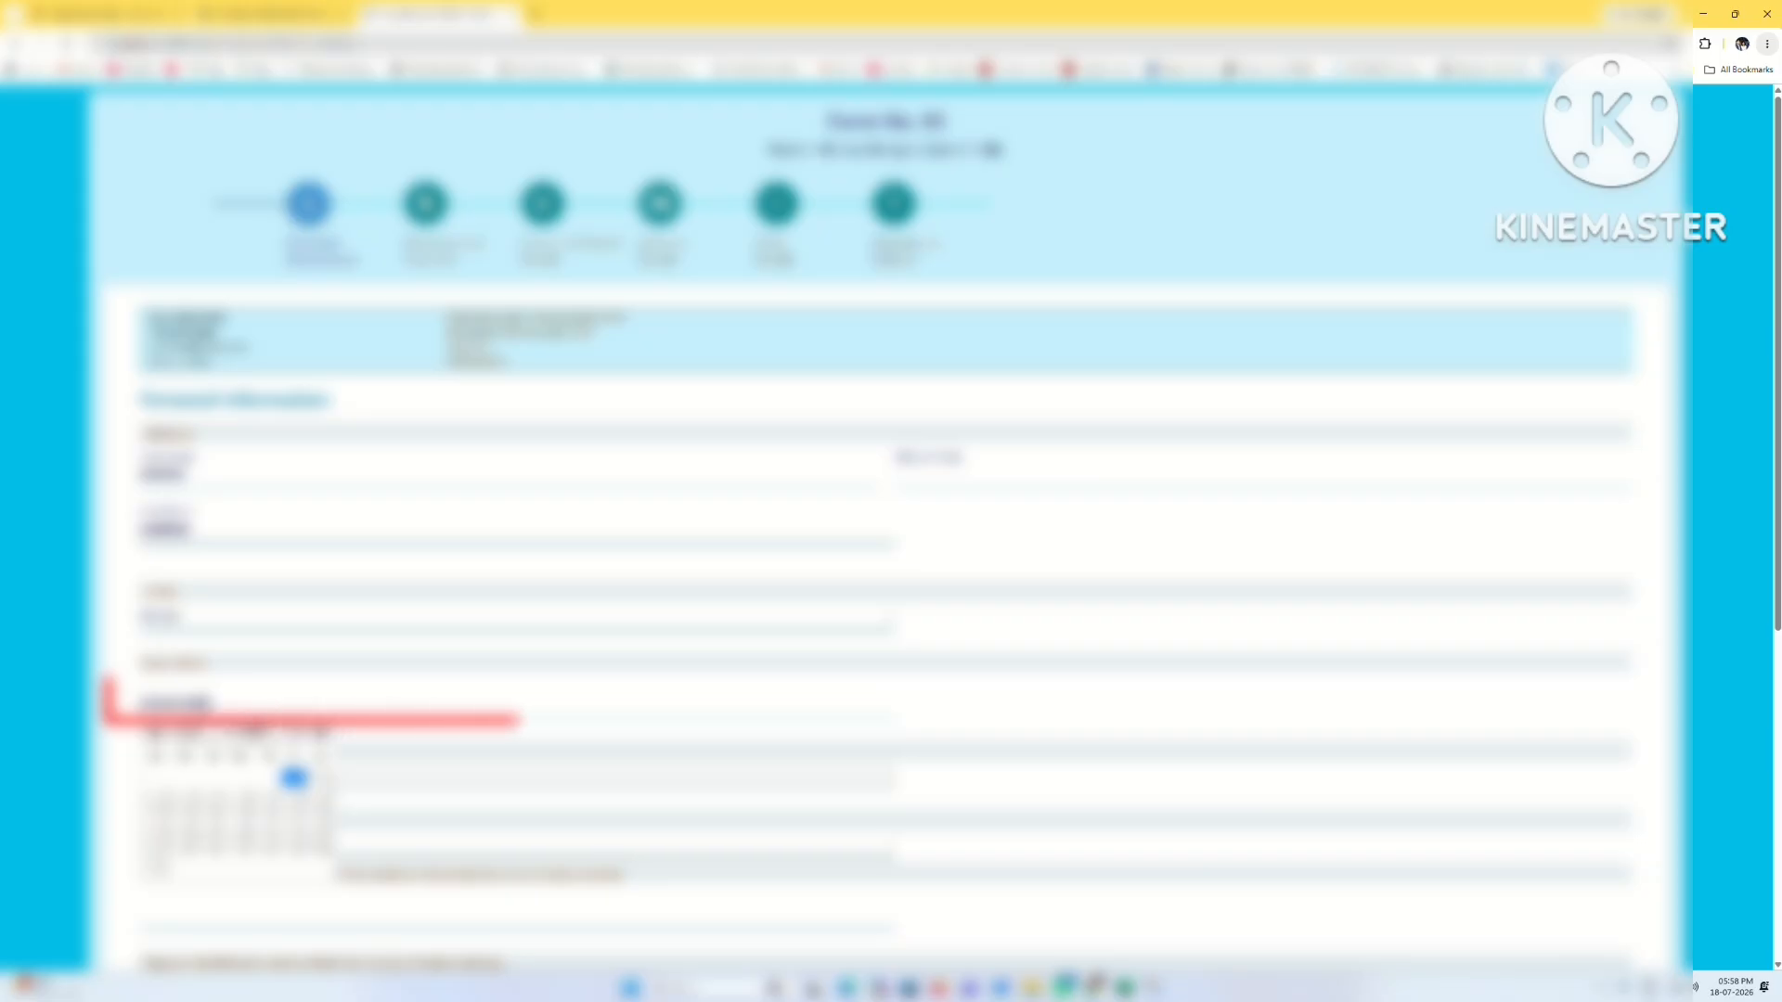
key("Tab")
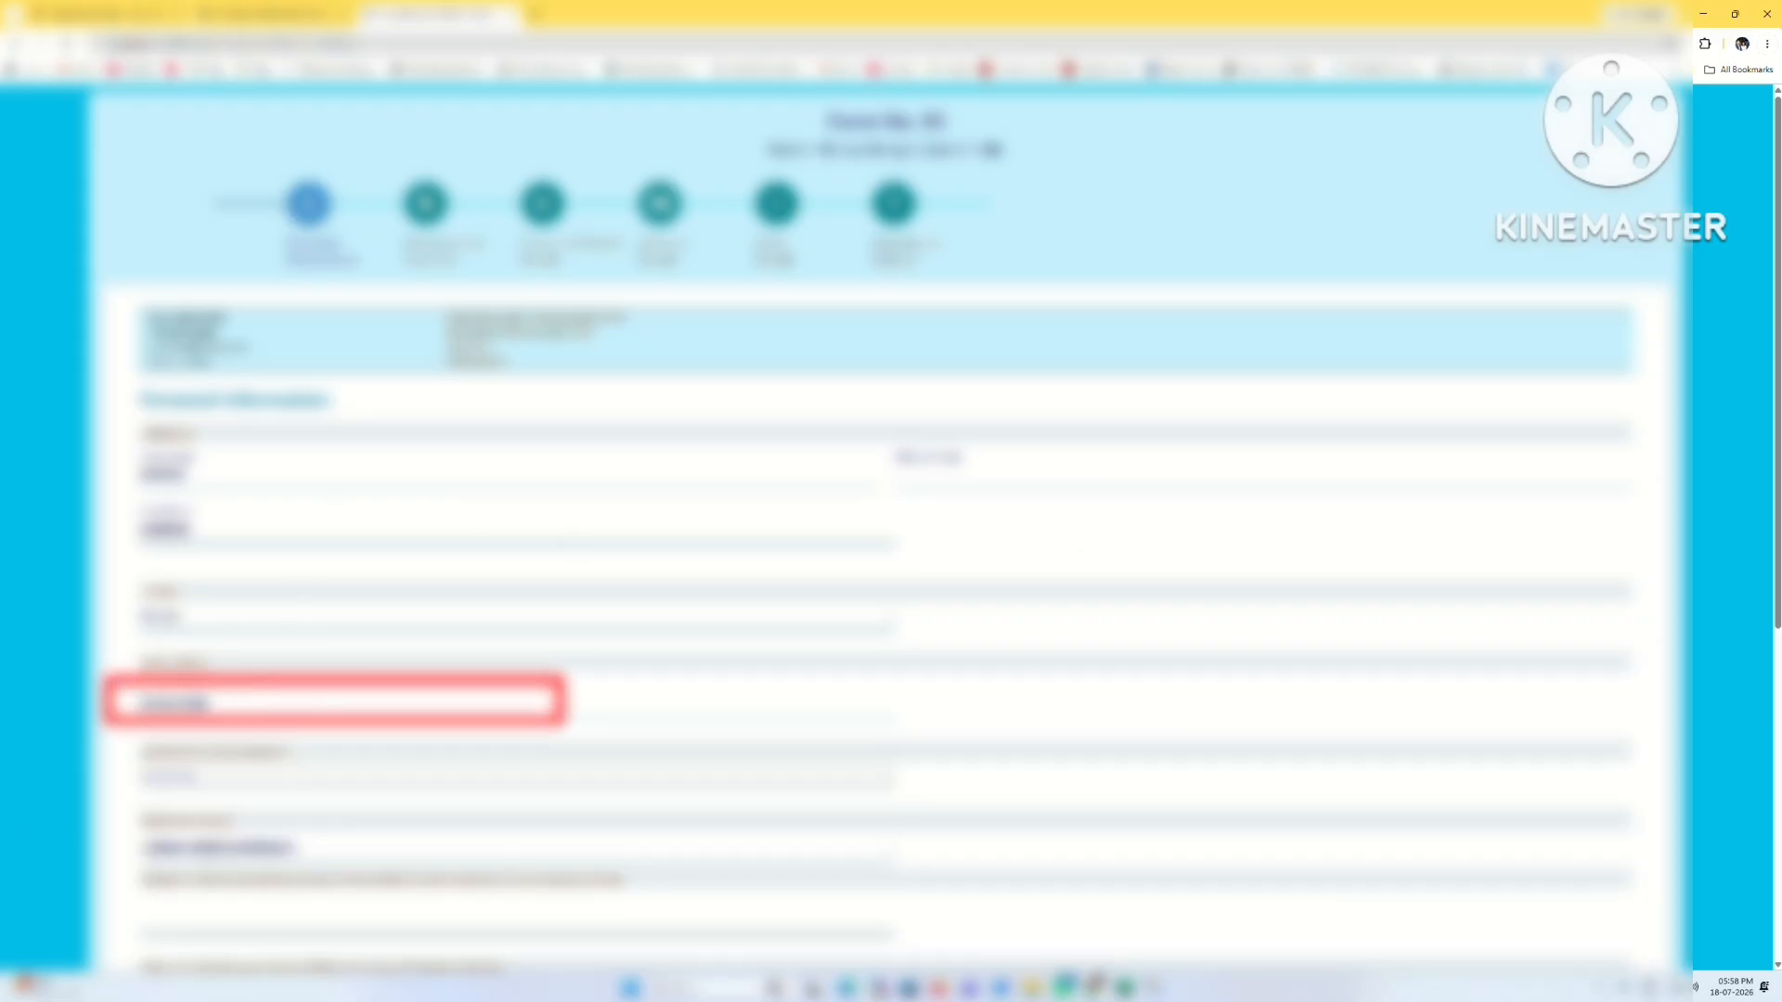
left_click(182, 849)
left_click(173, 919)
Enter and re-confirm the applicant's Aadhaar number, then proceed to Document Details
scroll(141, 684, "down", 3)
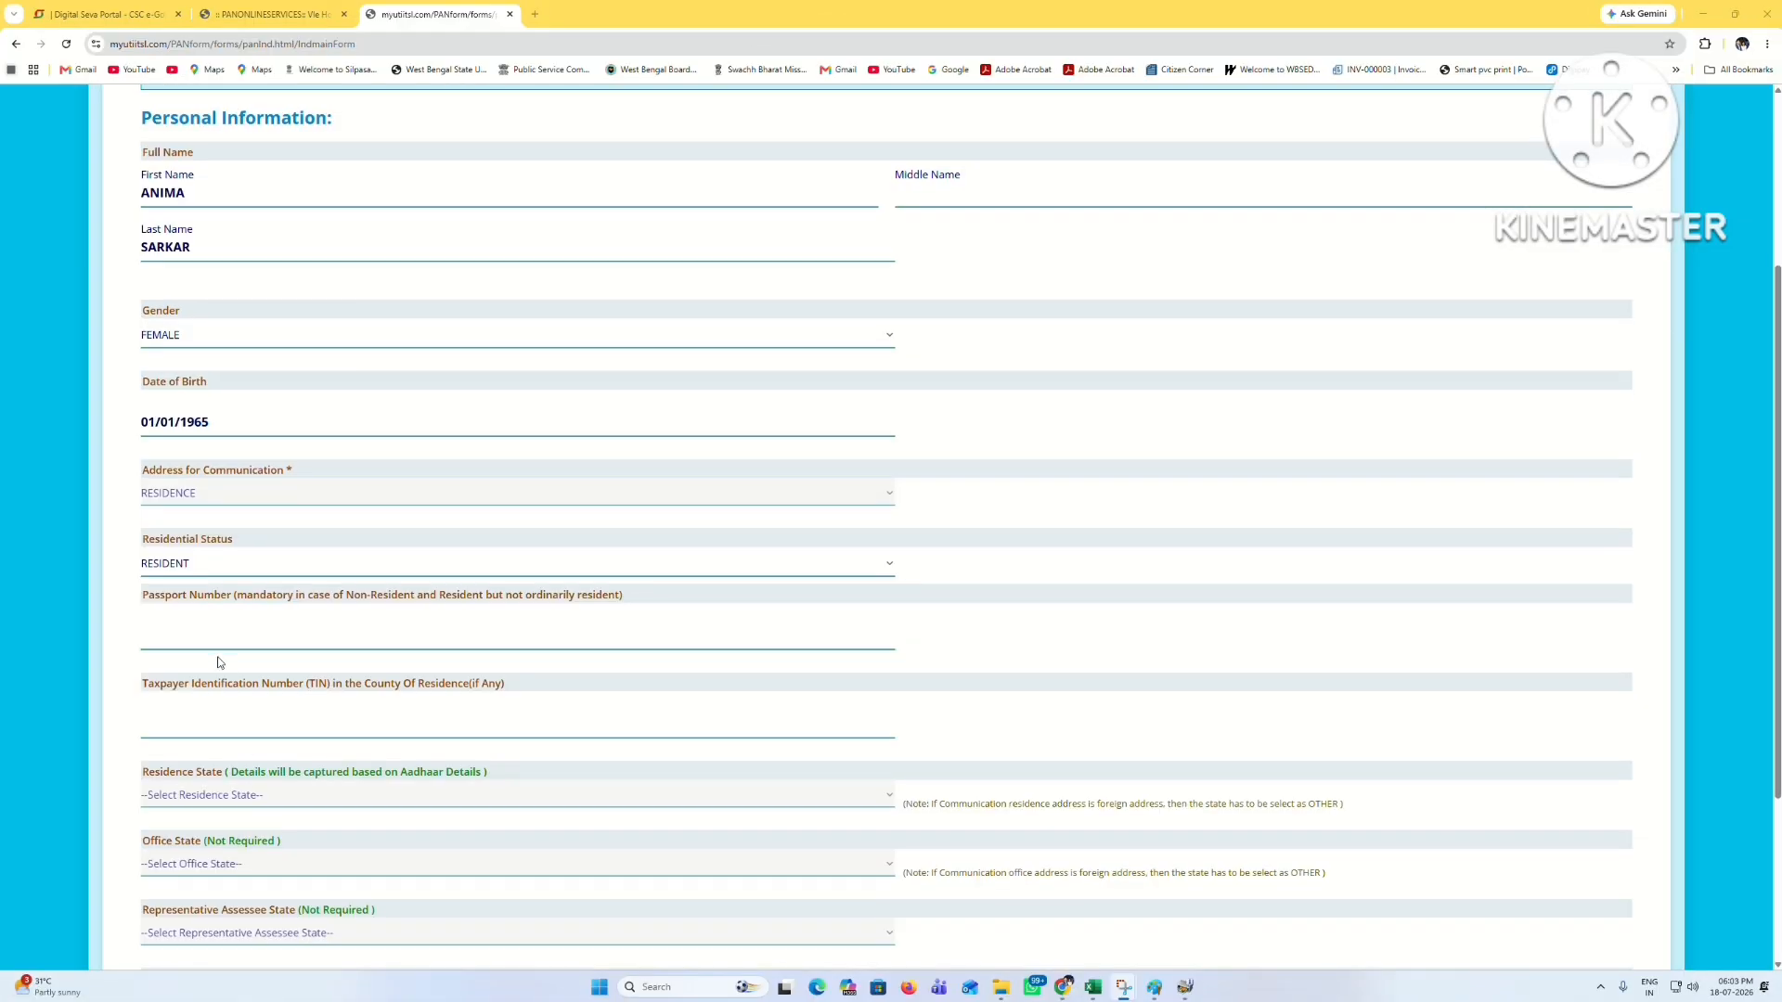
scroll(219, 662, "down", 2)
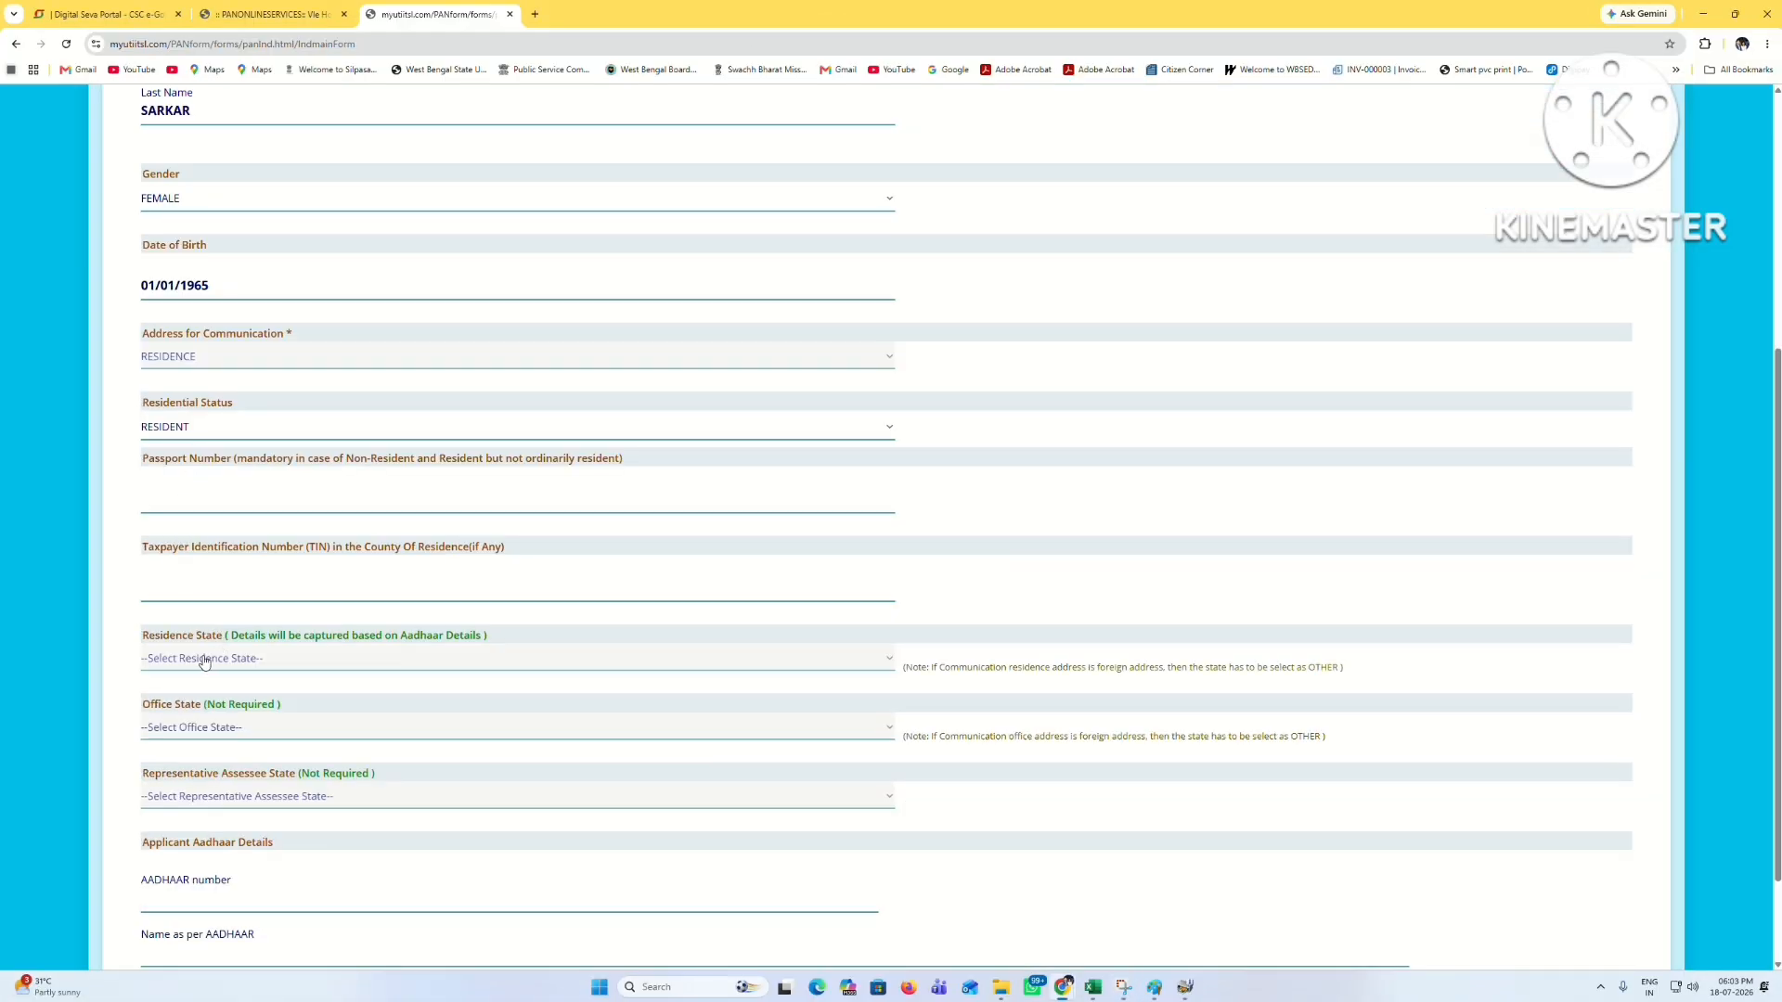
scroll(207, 661, "down", 2)
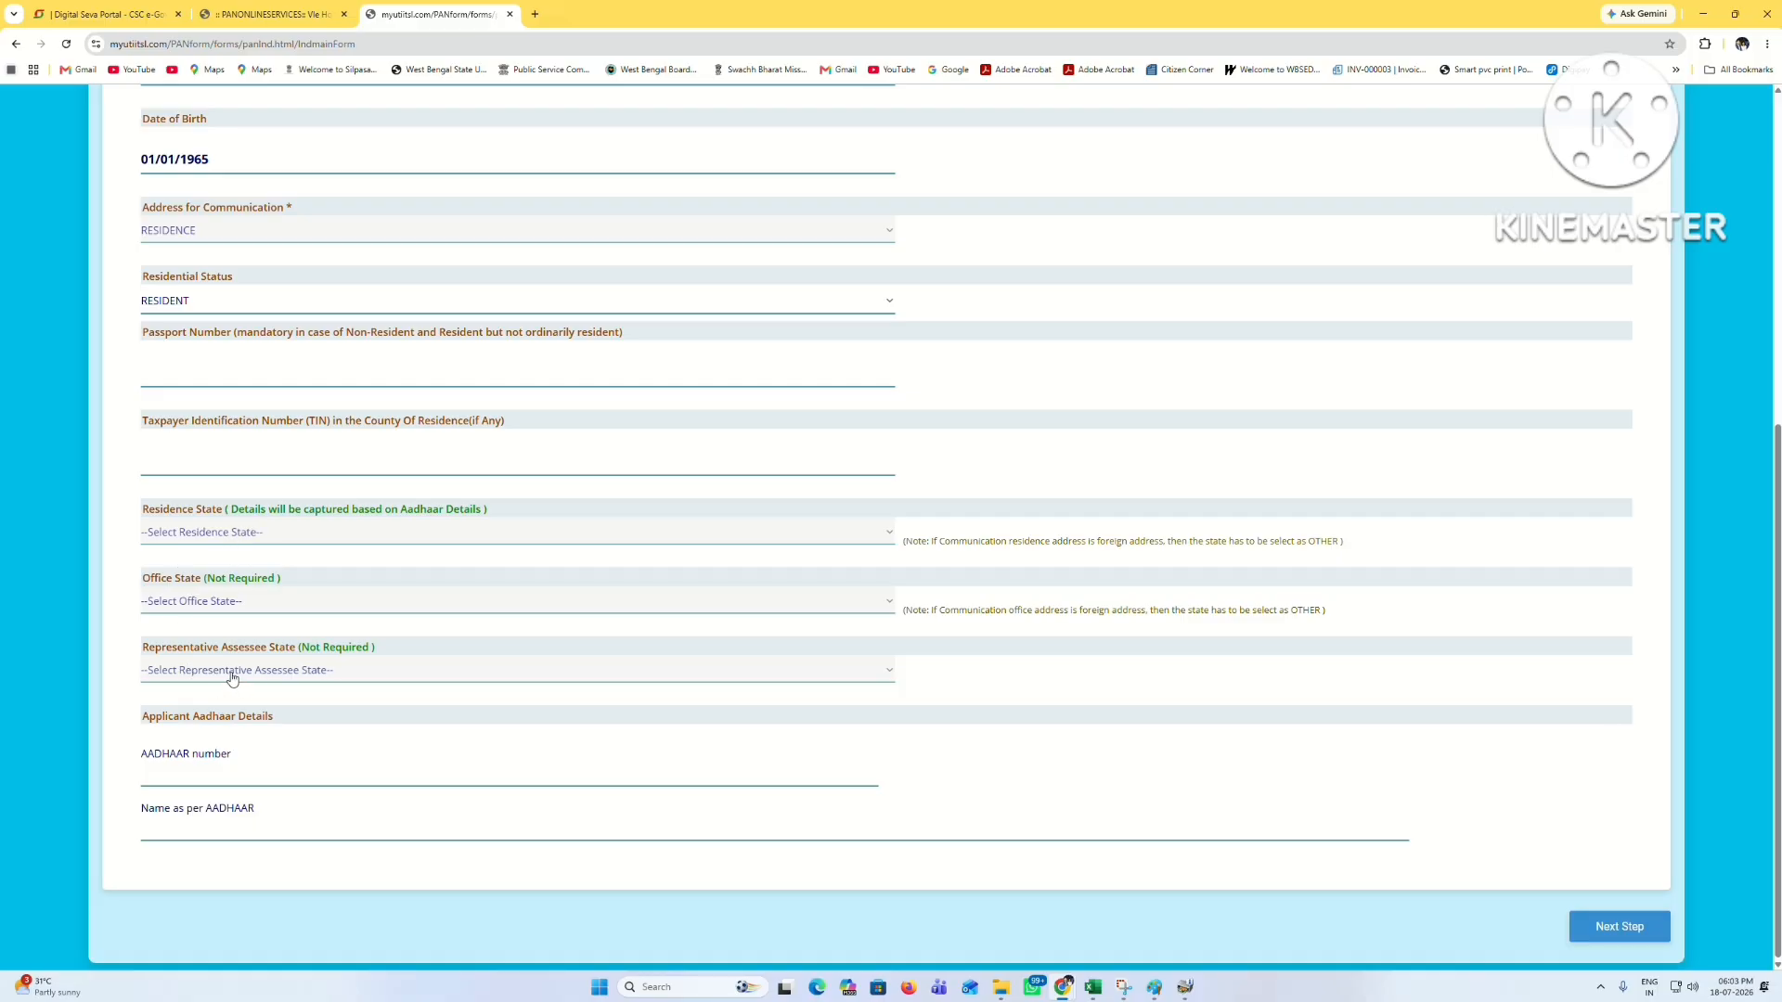
left_click(180, 776)
type("XXXXXX")
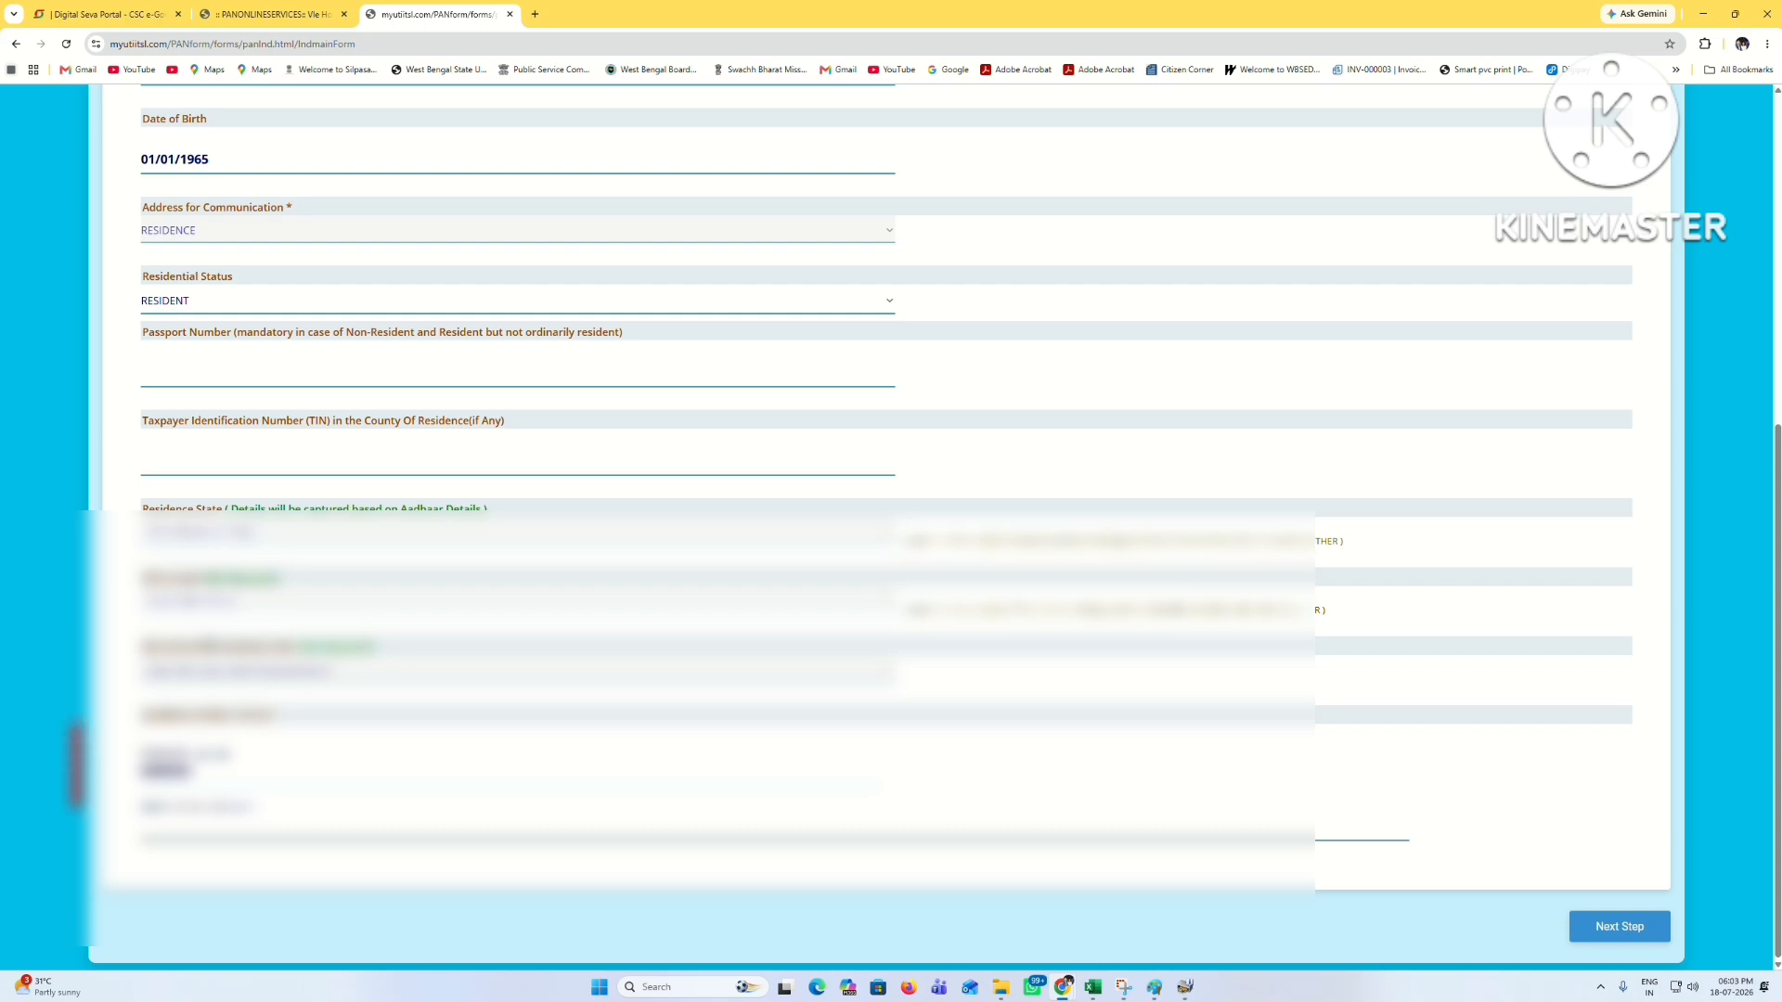
type("XXXXX")
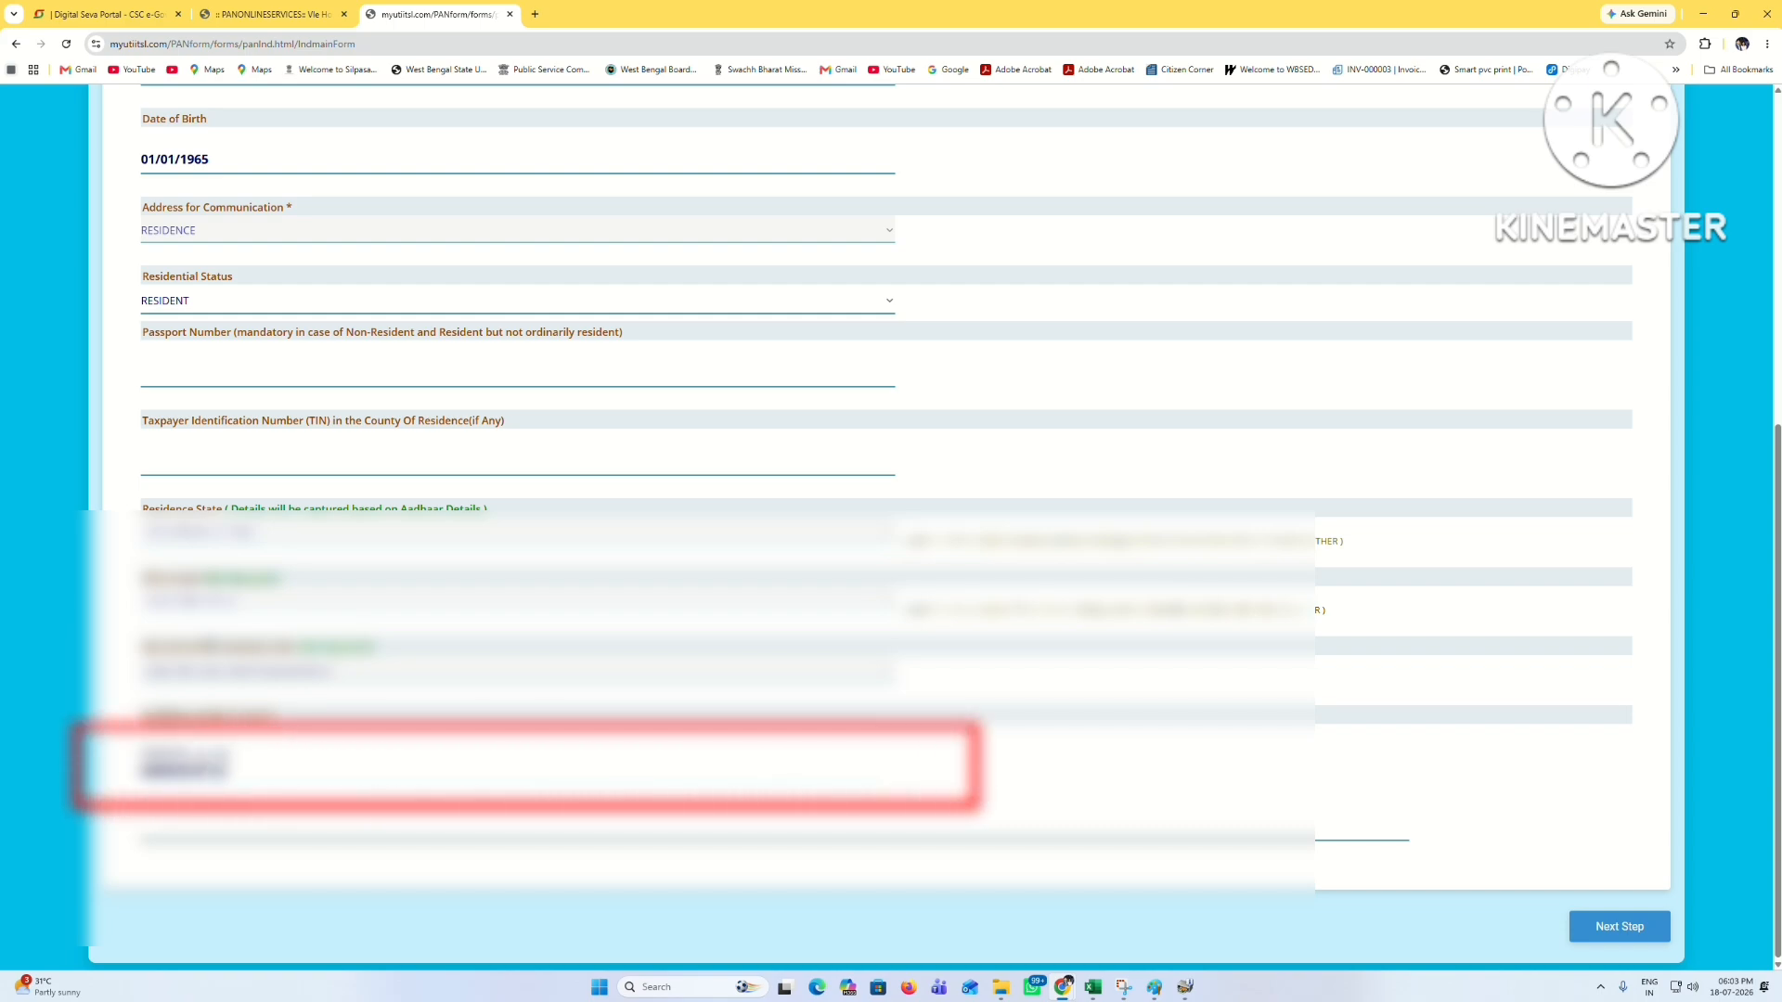
key("Tab")
type("849XX")
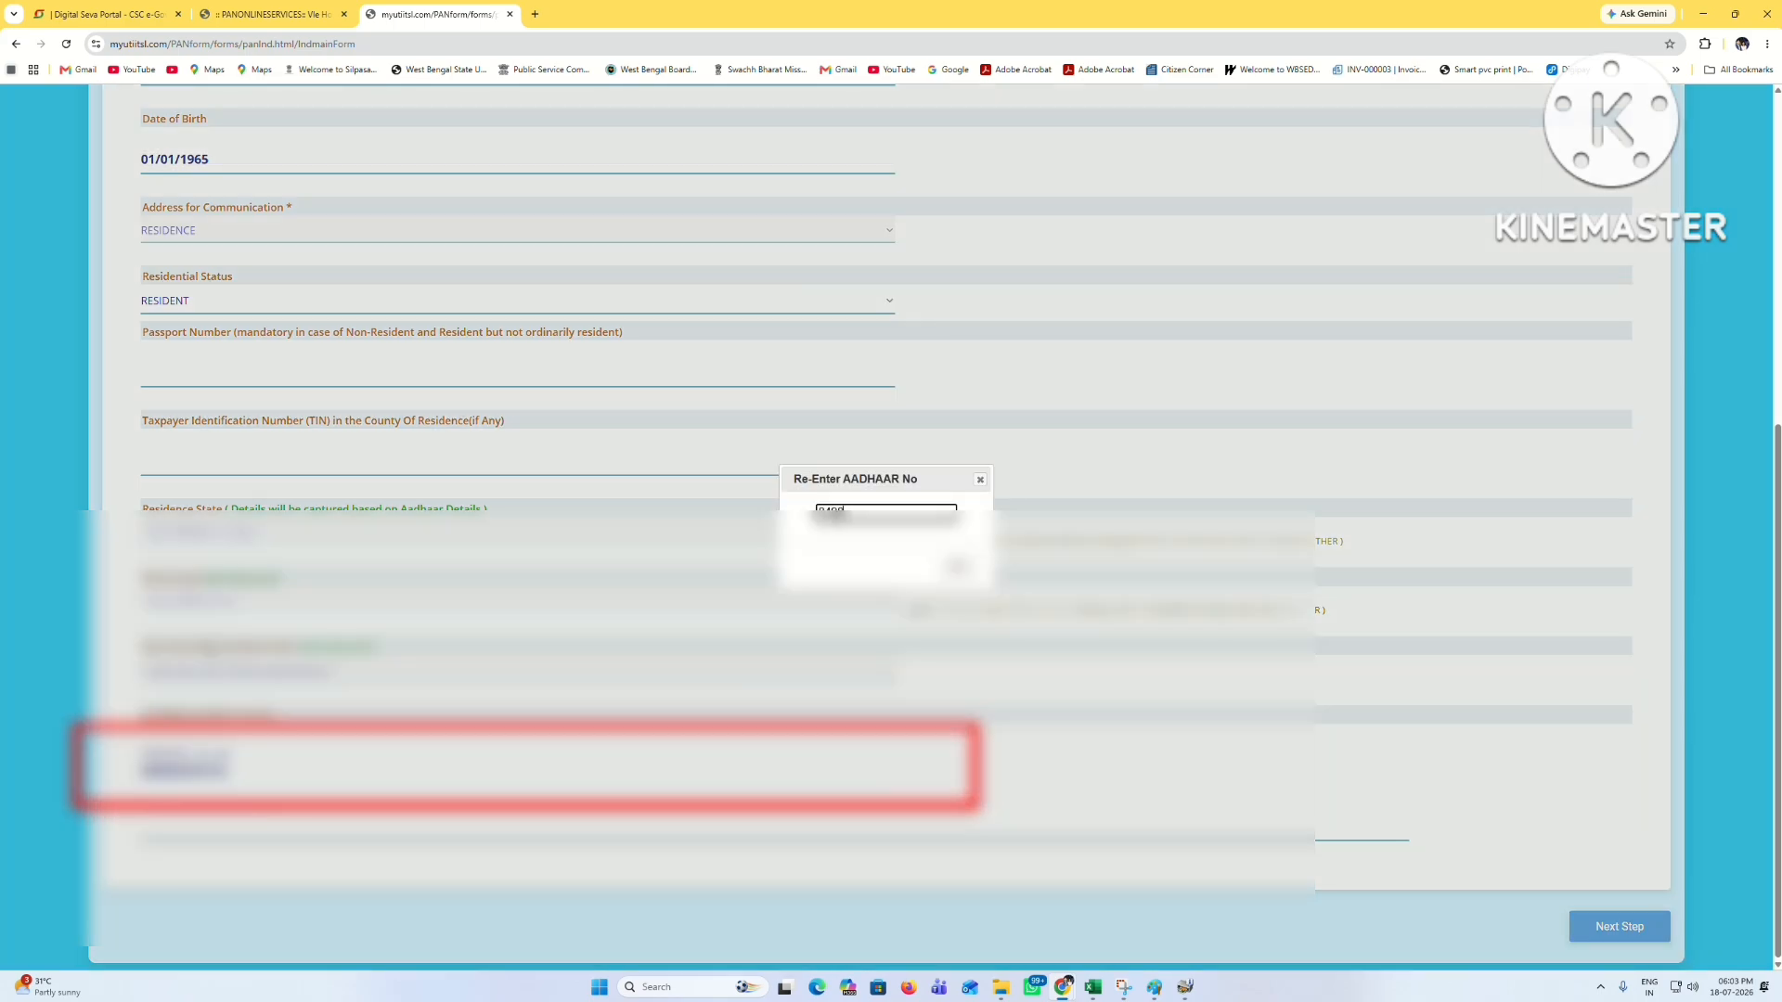
type("XXXXXX")
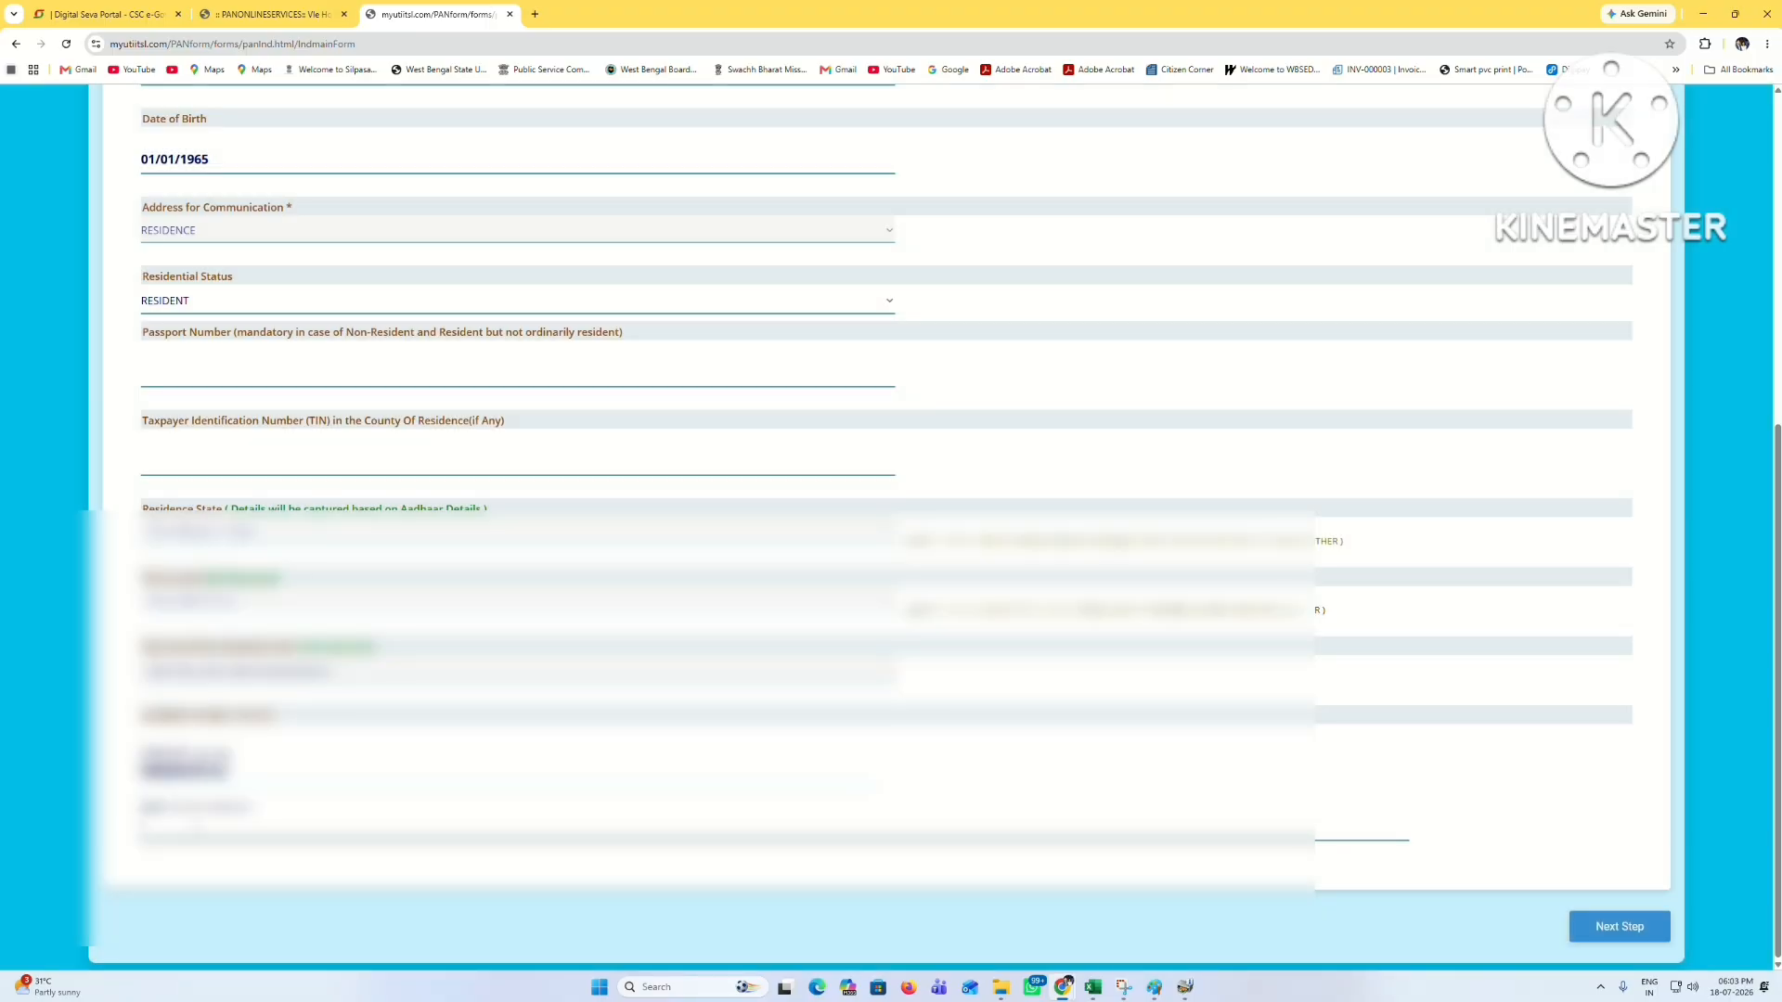
type("XXXXXXX")
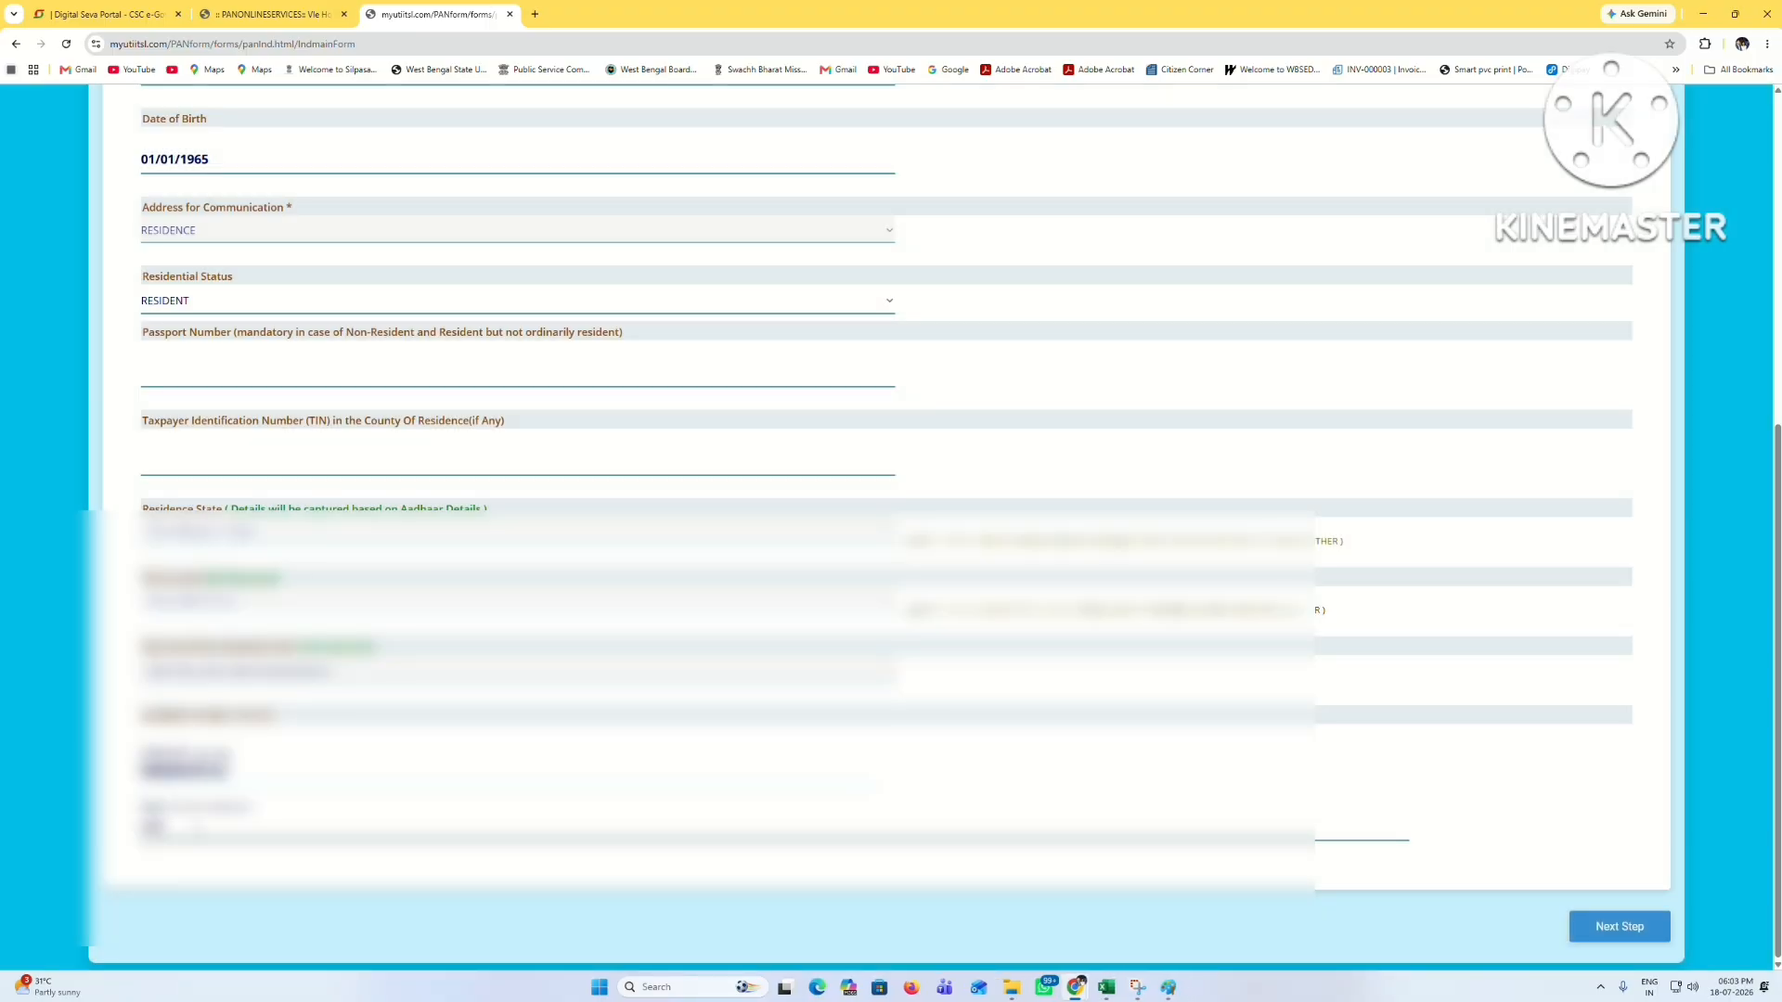
type("XXXX")
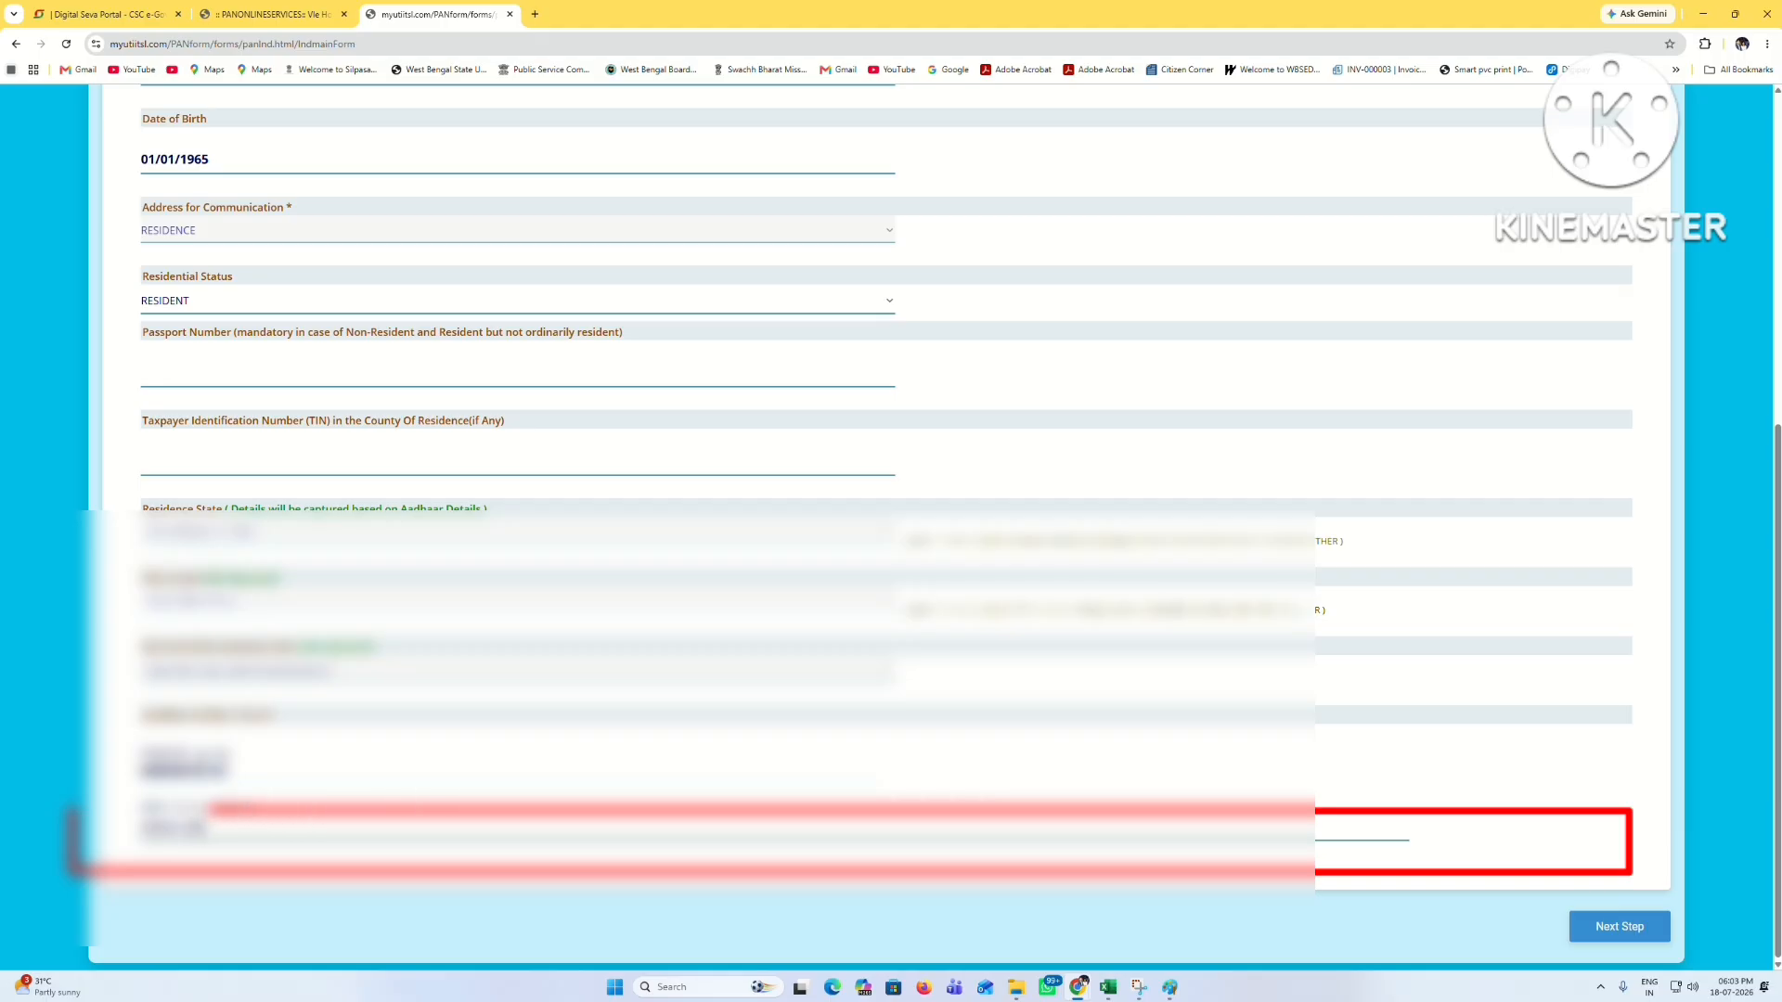
left_click(735, 863)
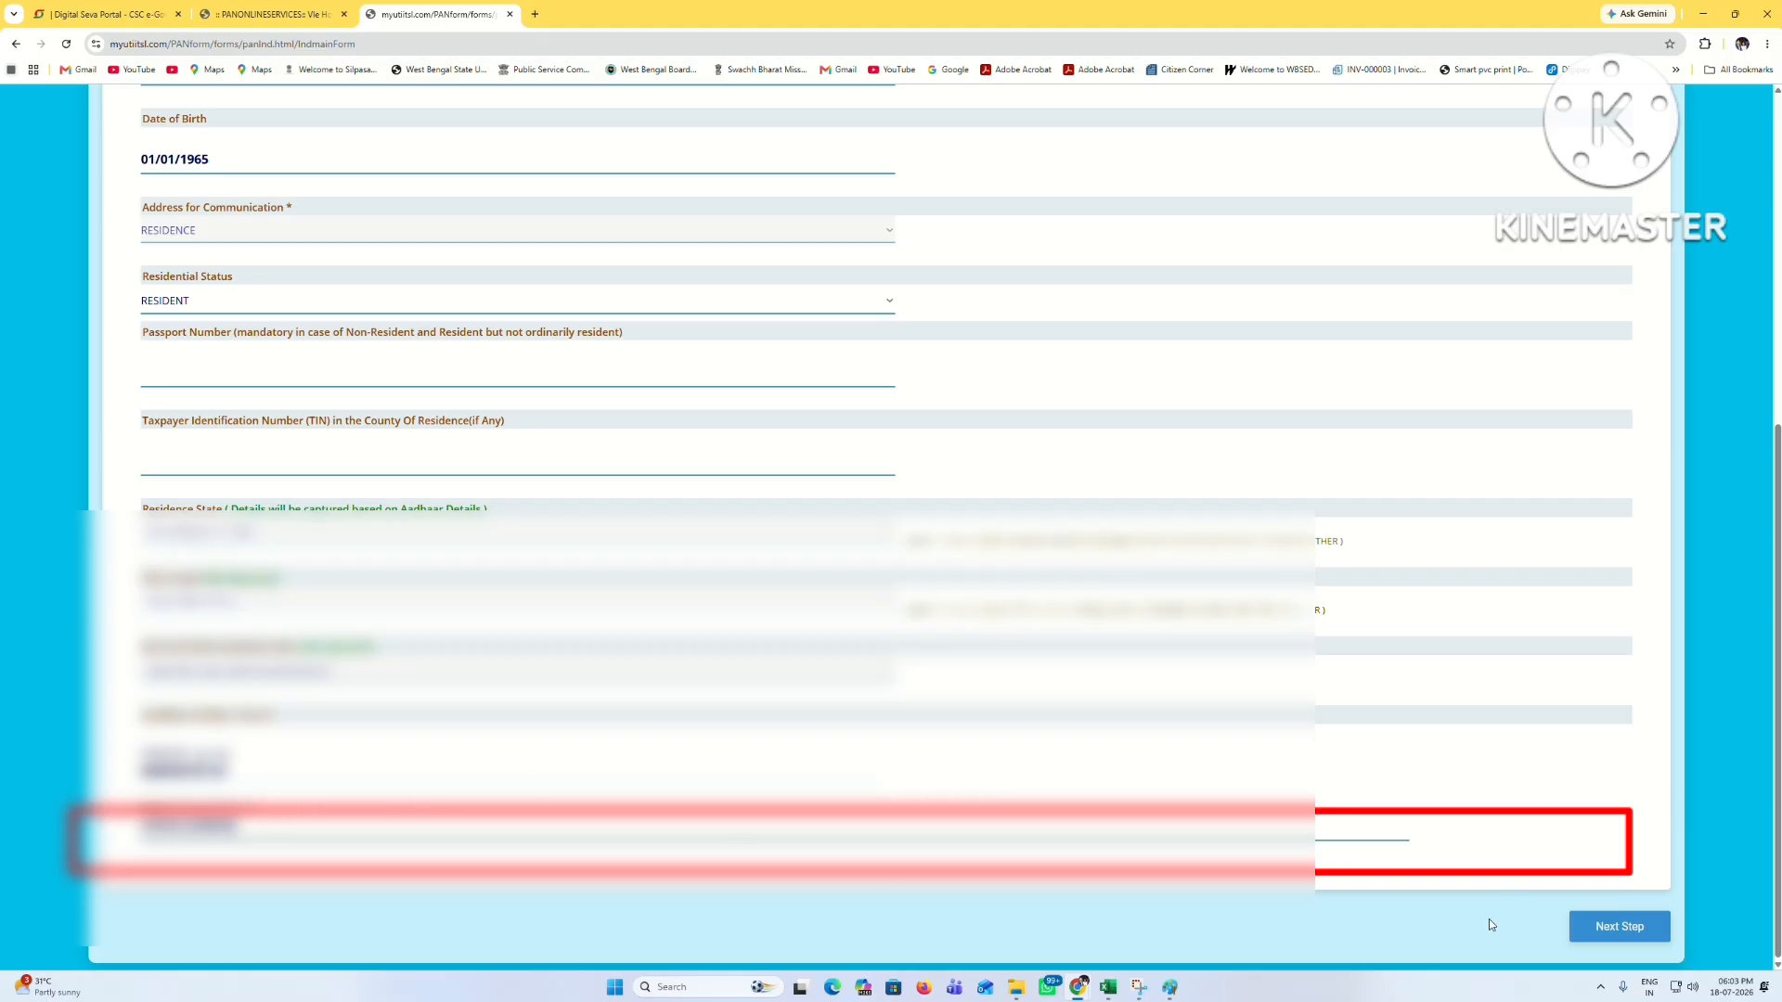
left_click(1619, 926)
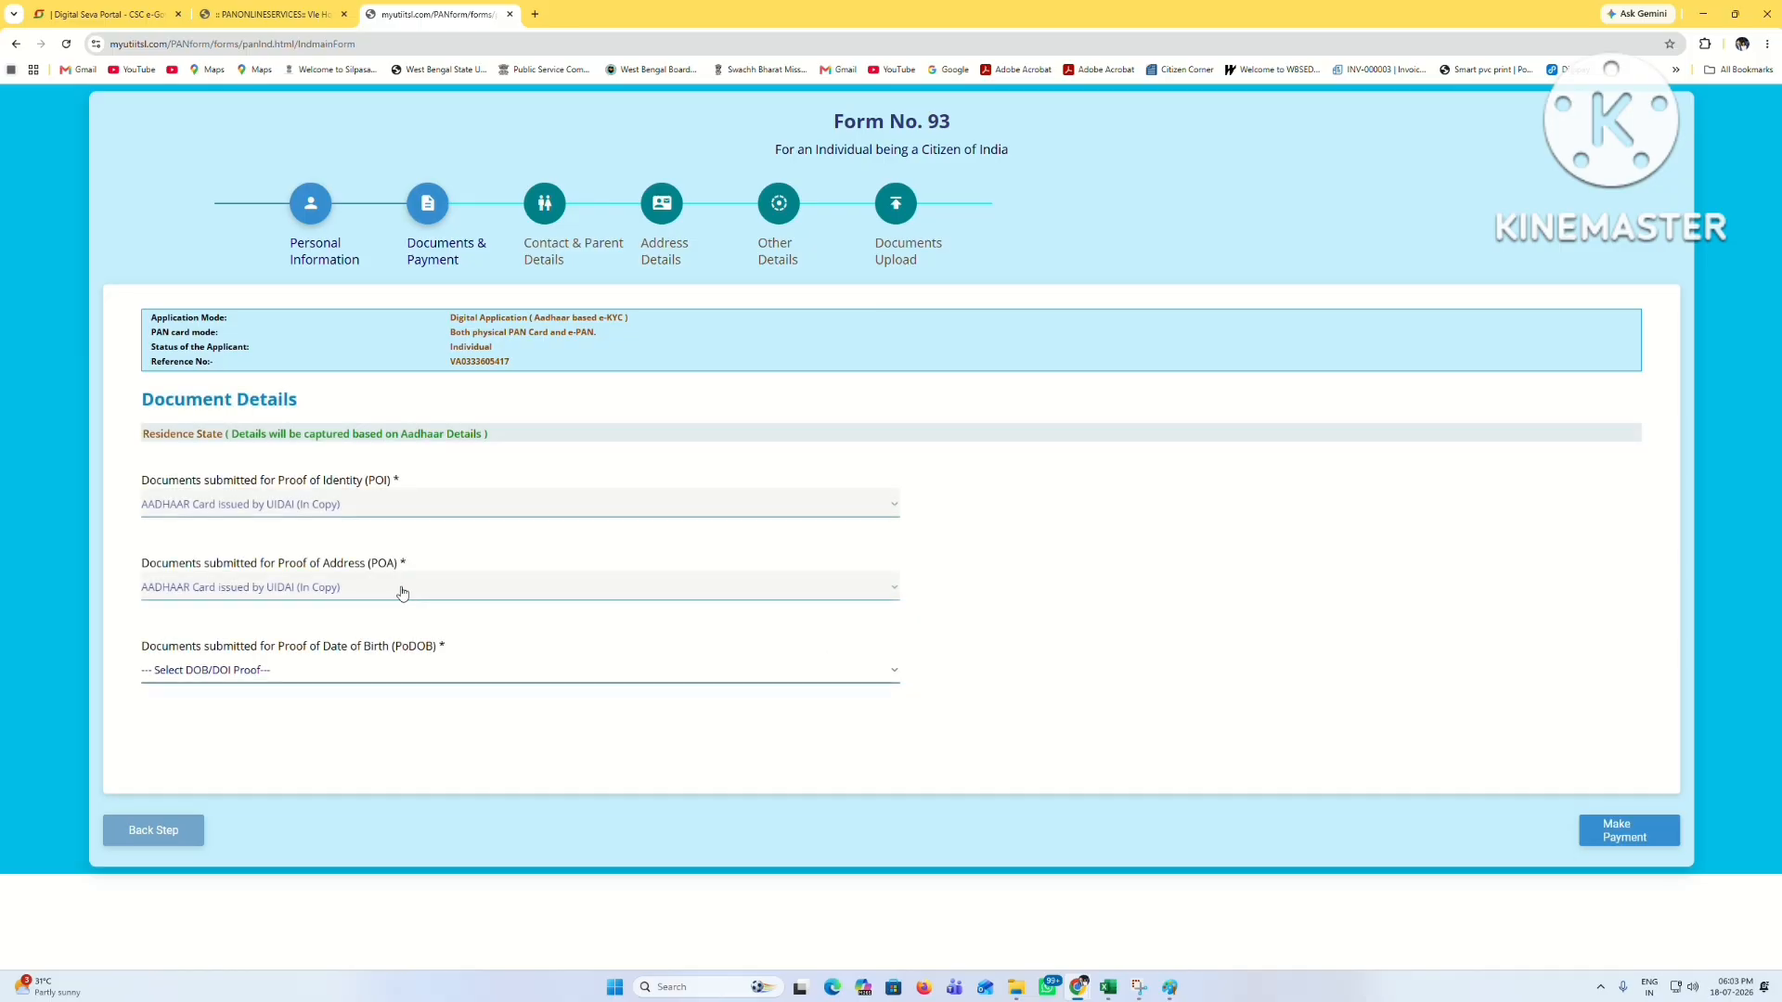
Set Central Govt Health Scheme Card as the date-of-birth proof and proceed to payment
left_click(223, 670)
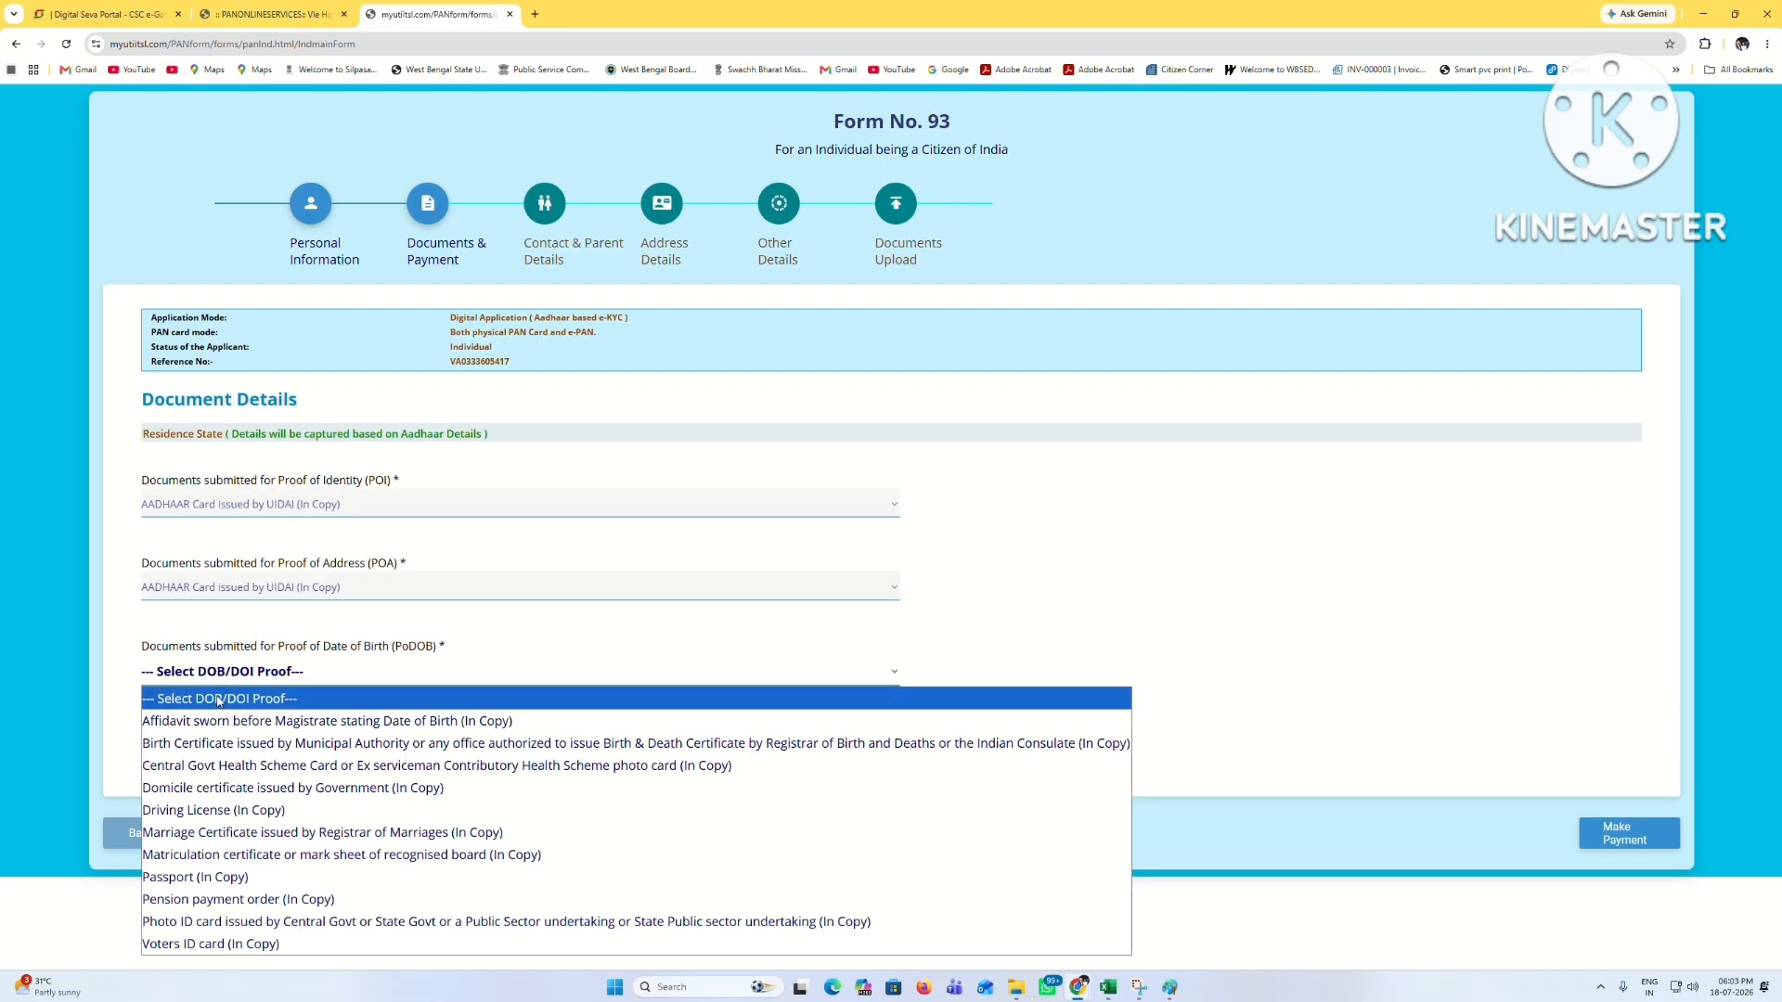
left_click(228, 767)
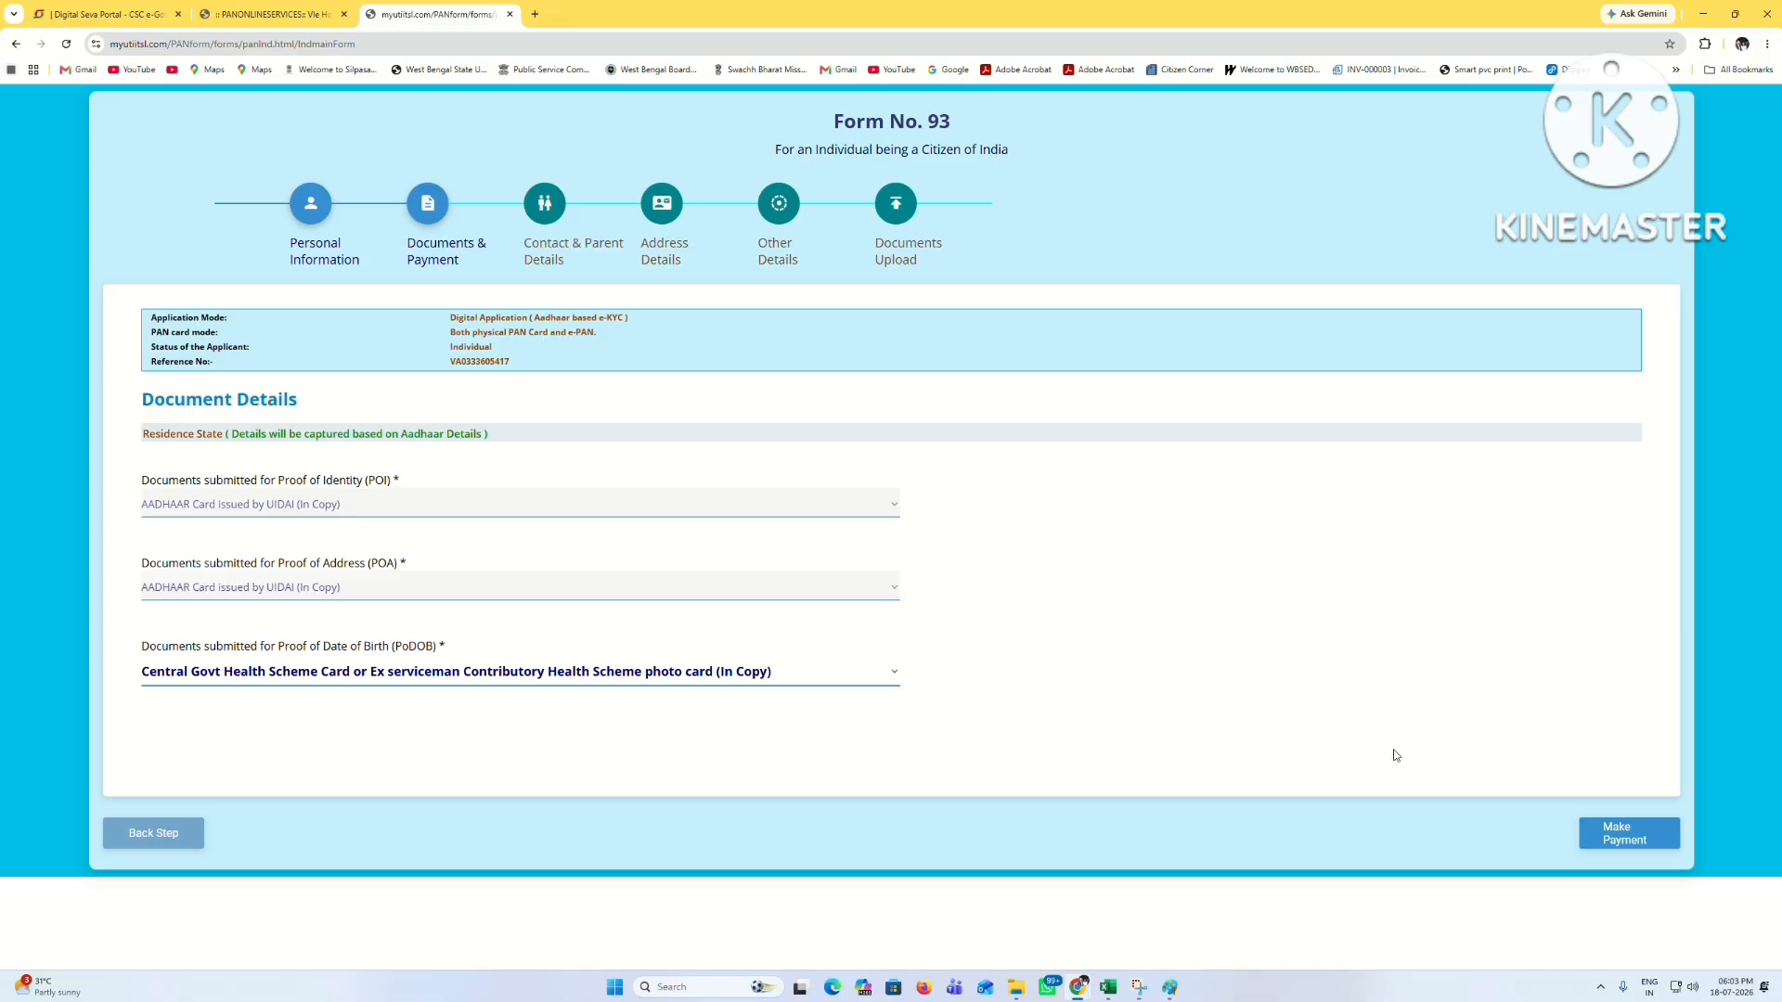
left_click(1596, 837)
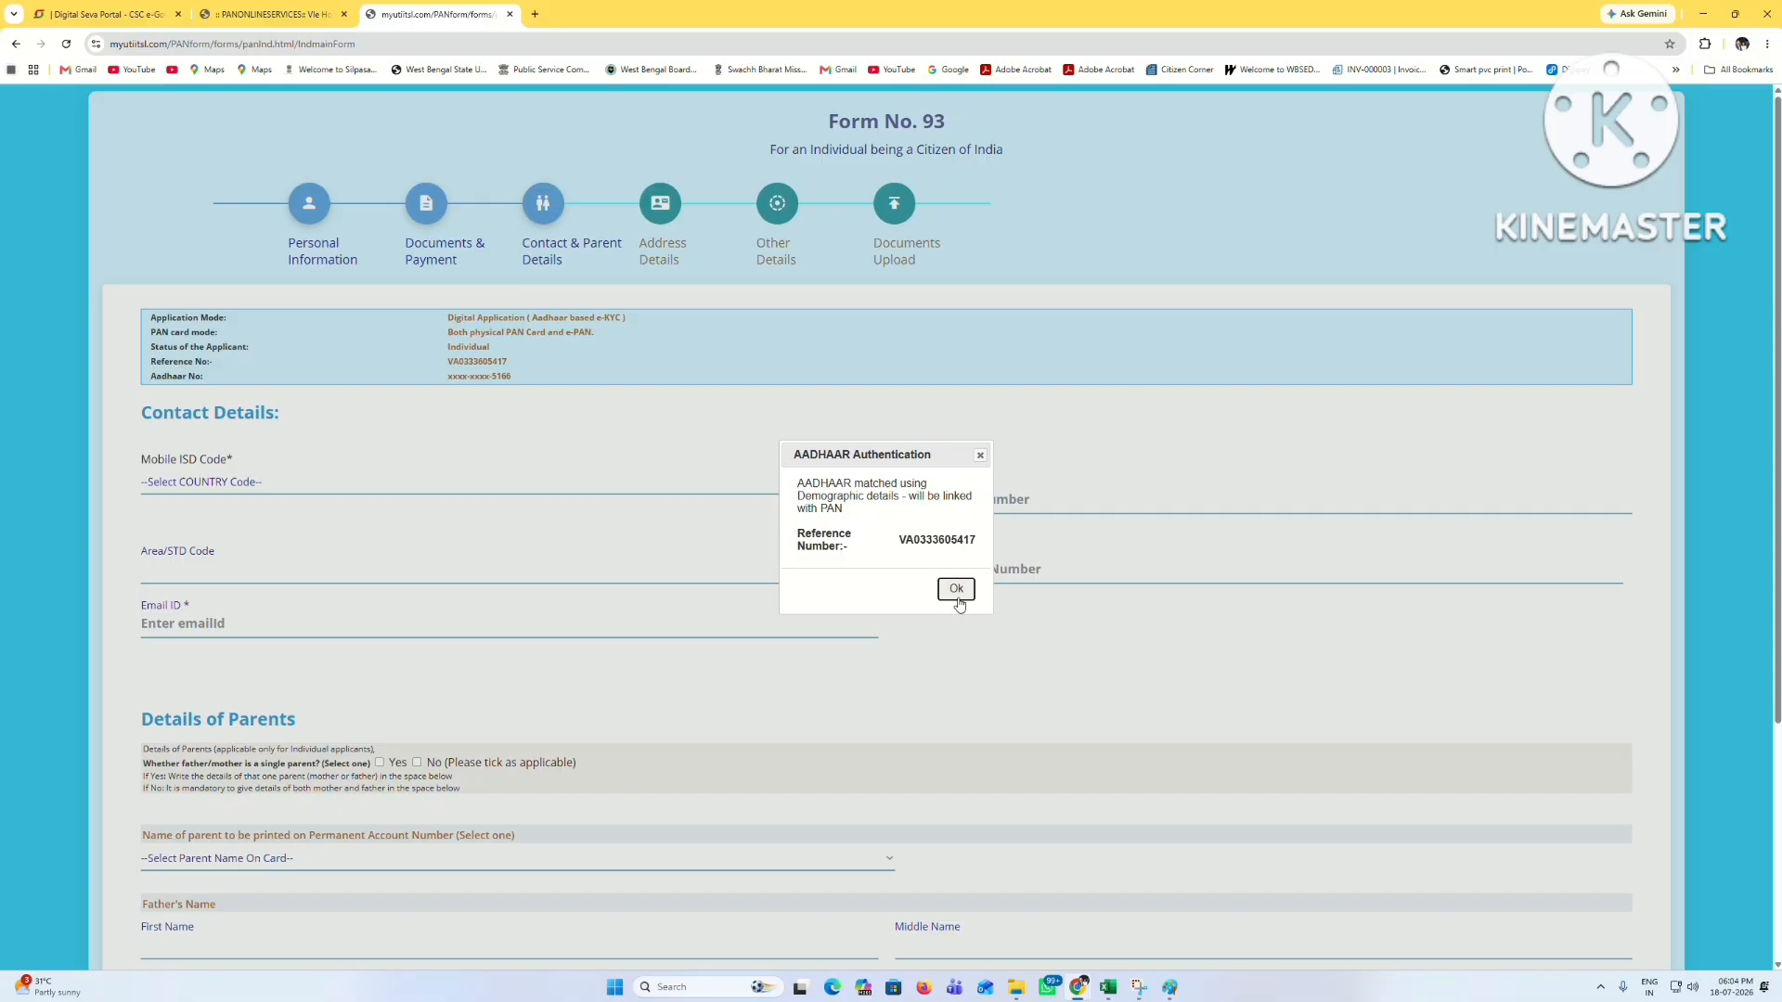
Select INDIA (91) as the mobile ISD code and enter the applicant's mobile number and e-mail
left_click(956, 588)
left_click(483, 489)
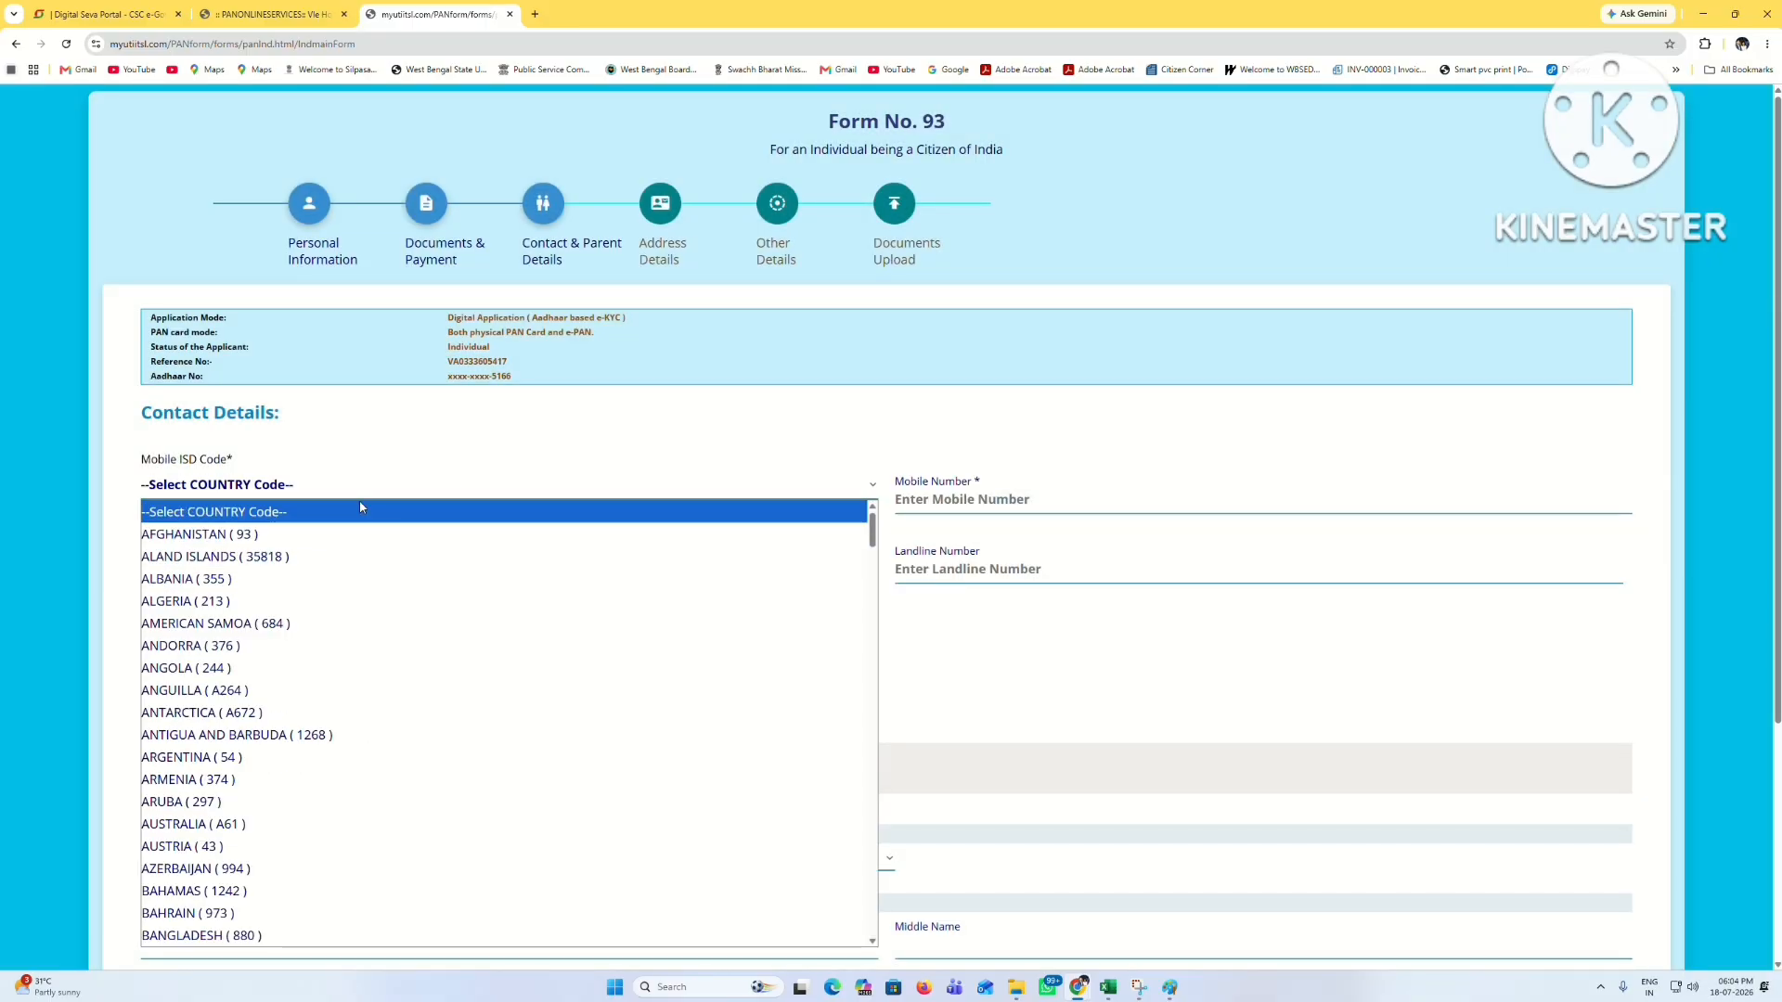
type("india")
key("Return")
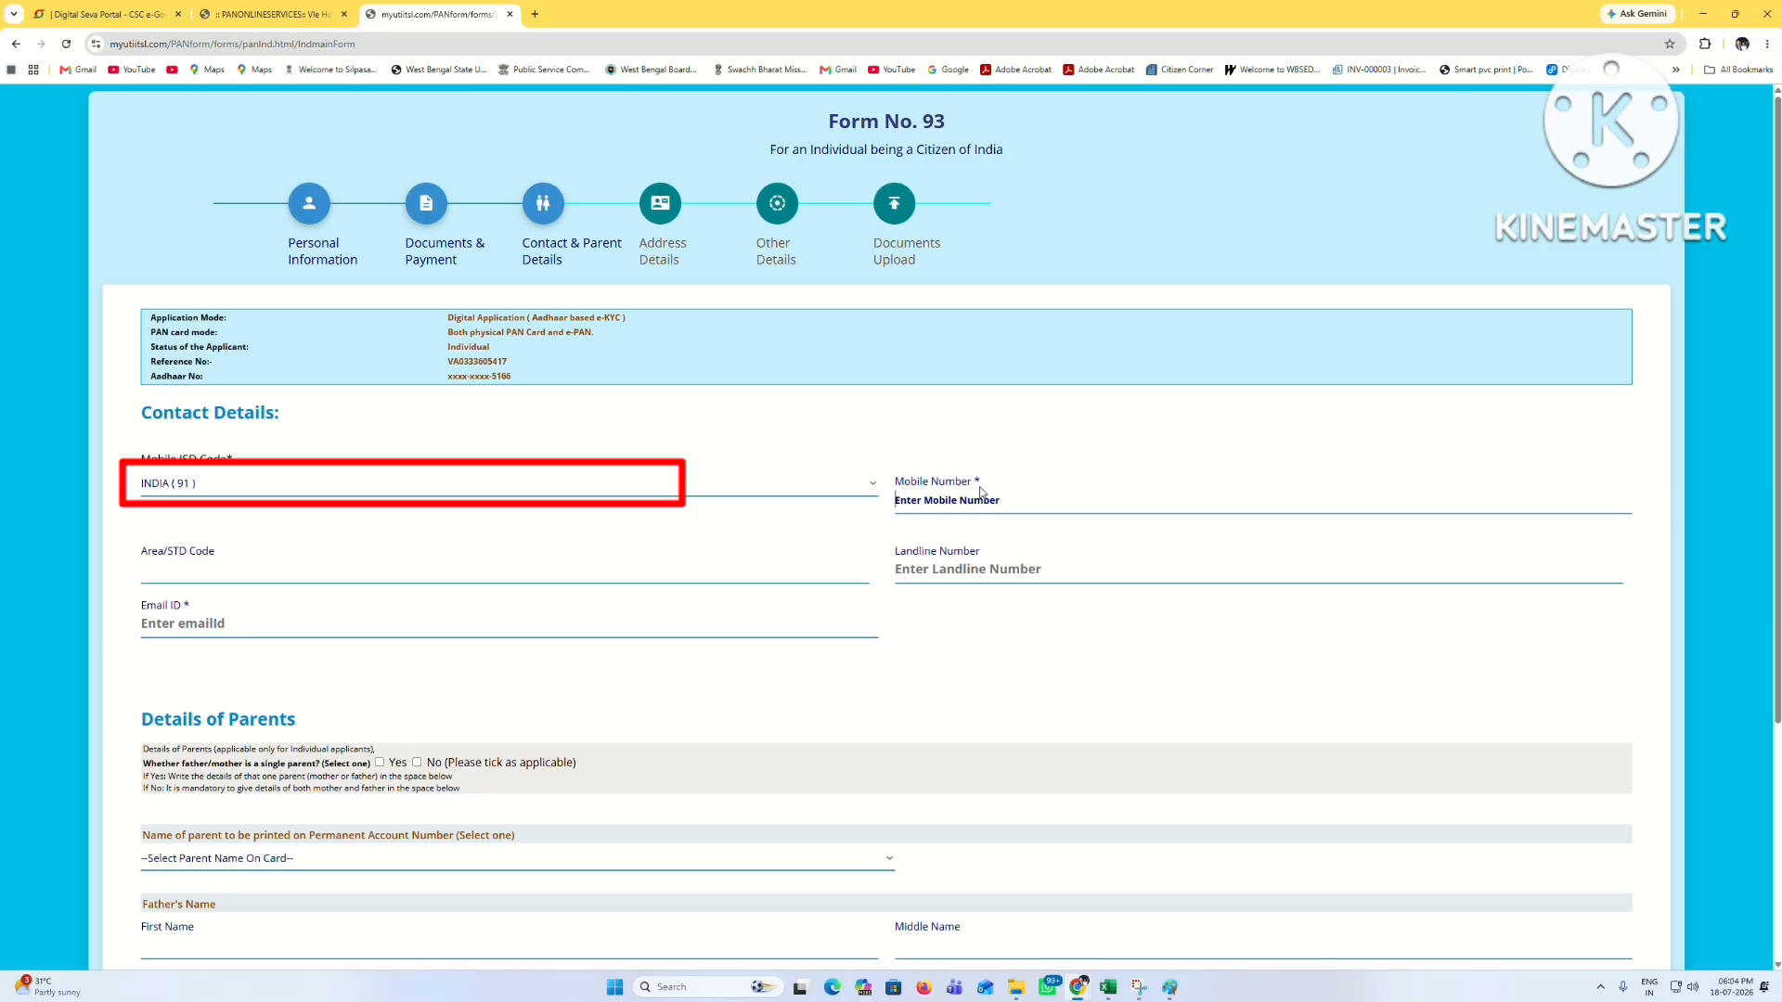
type("90")
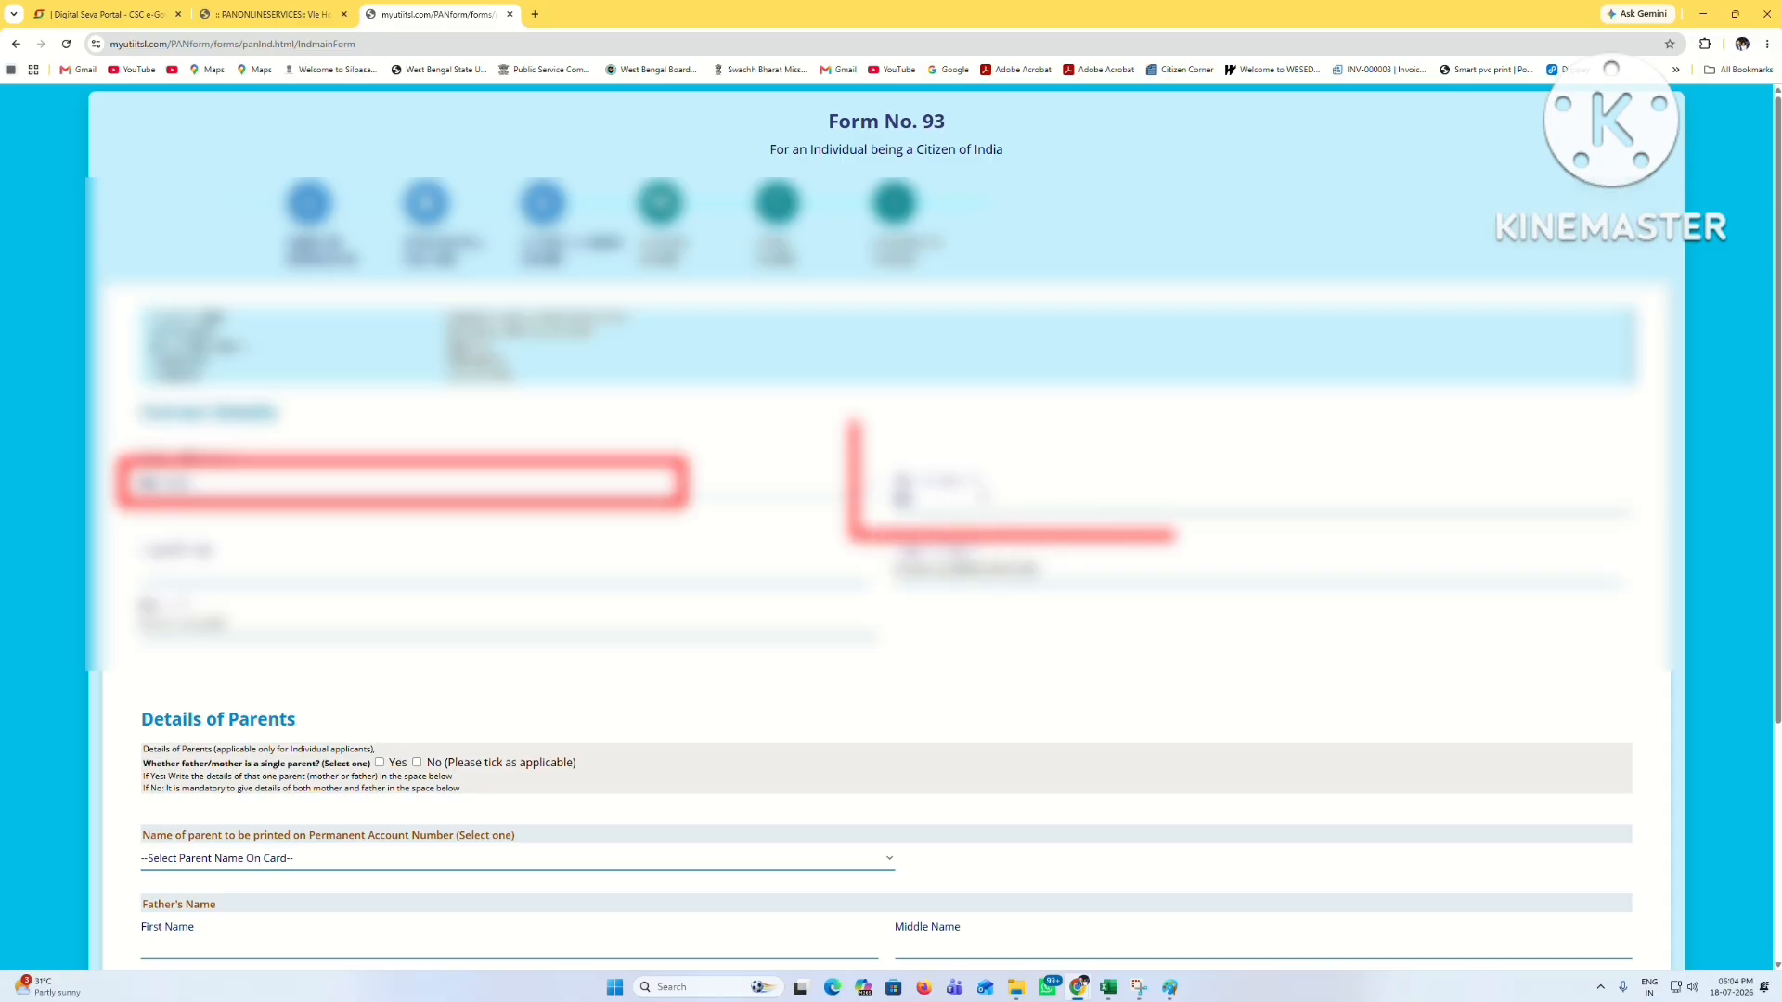
type("000000")
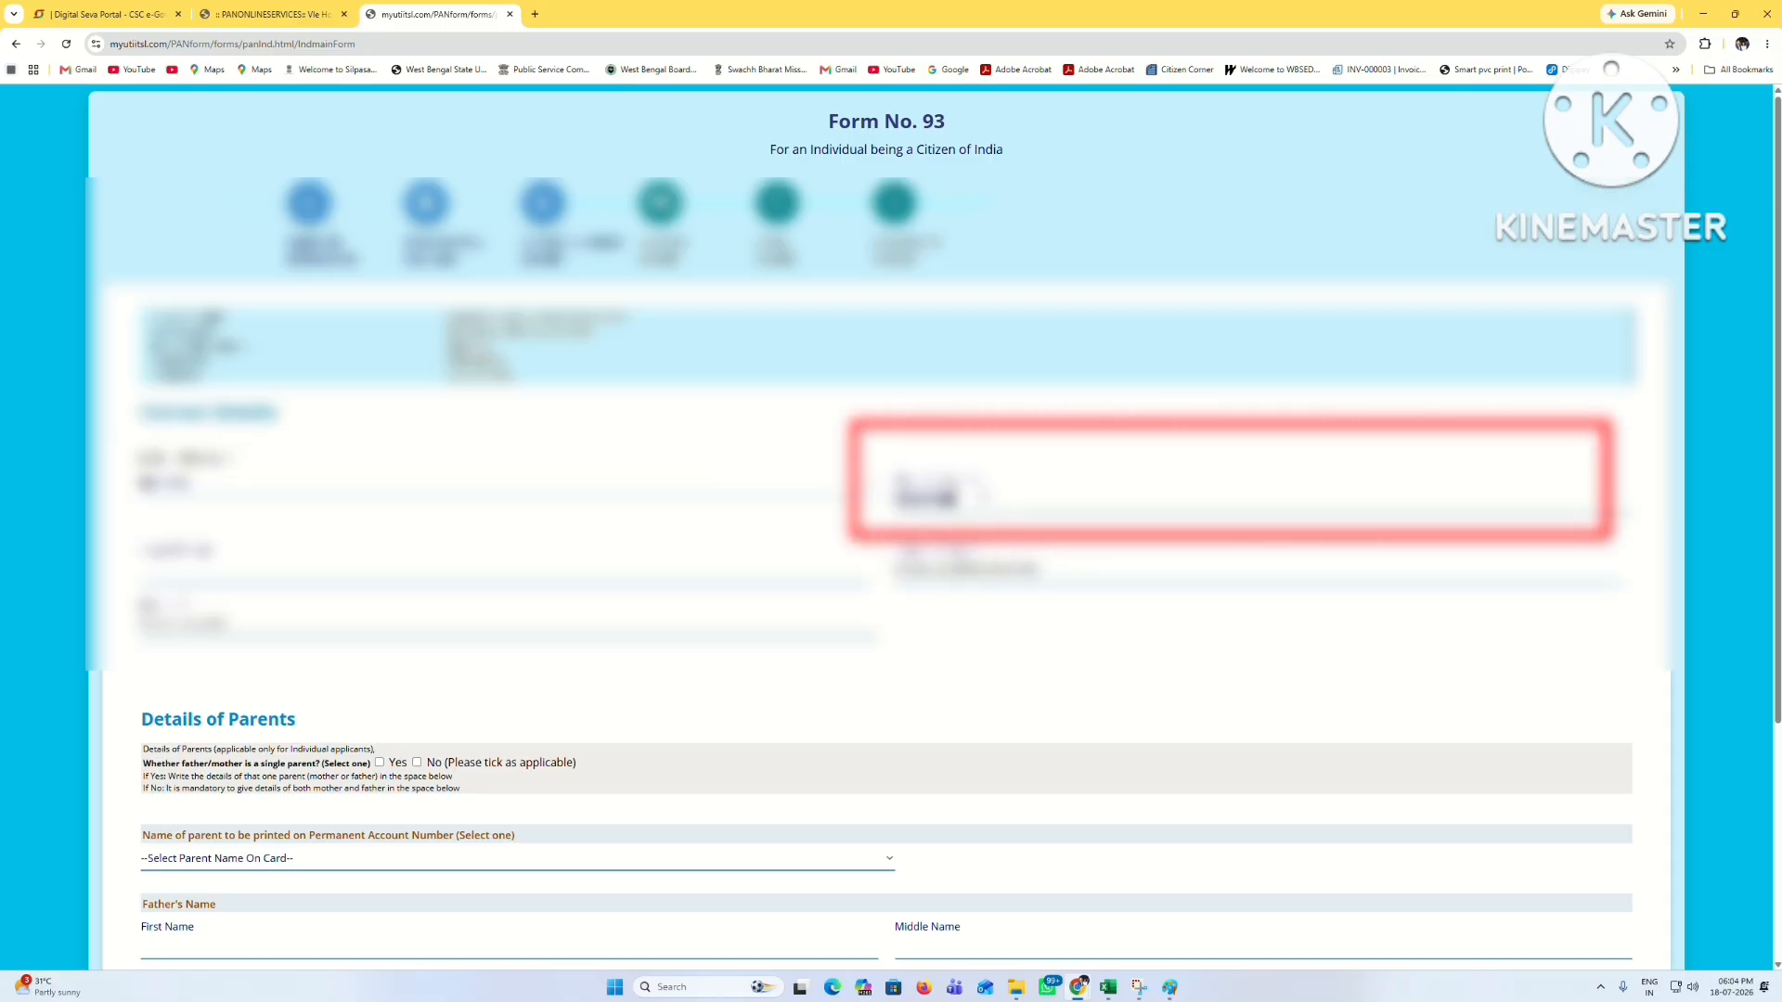
key("BackSpace")
type("??????")
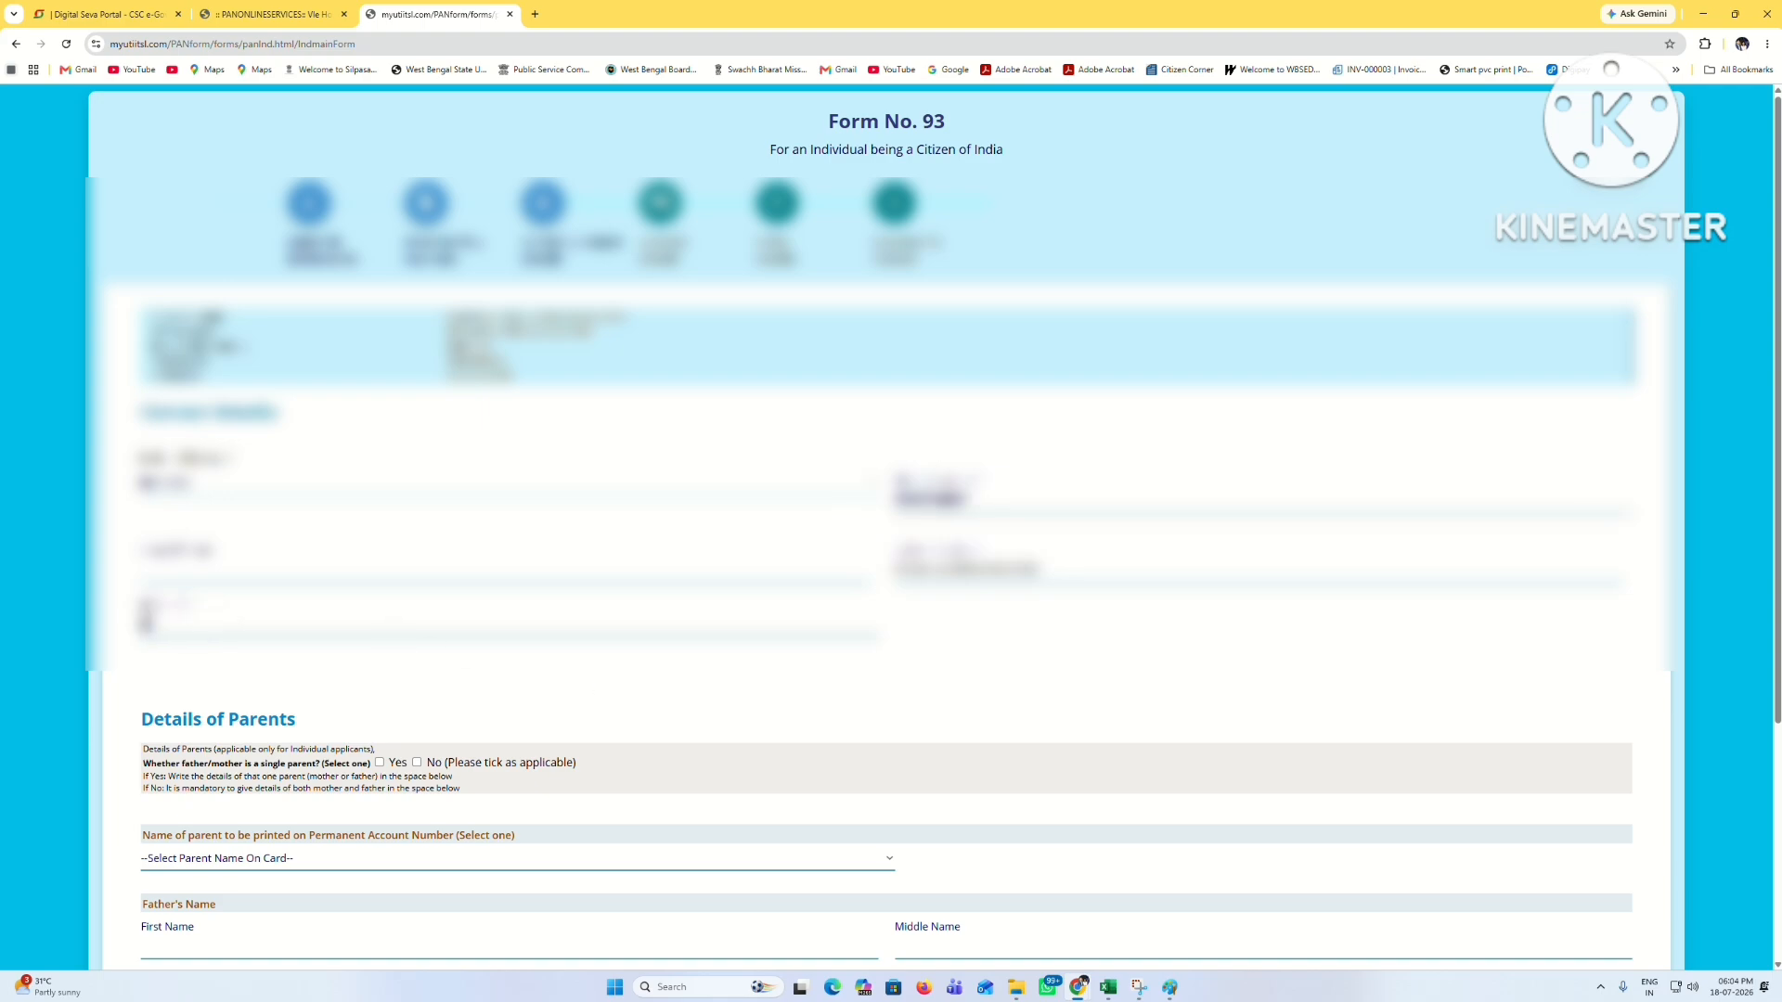
type("????????????")
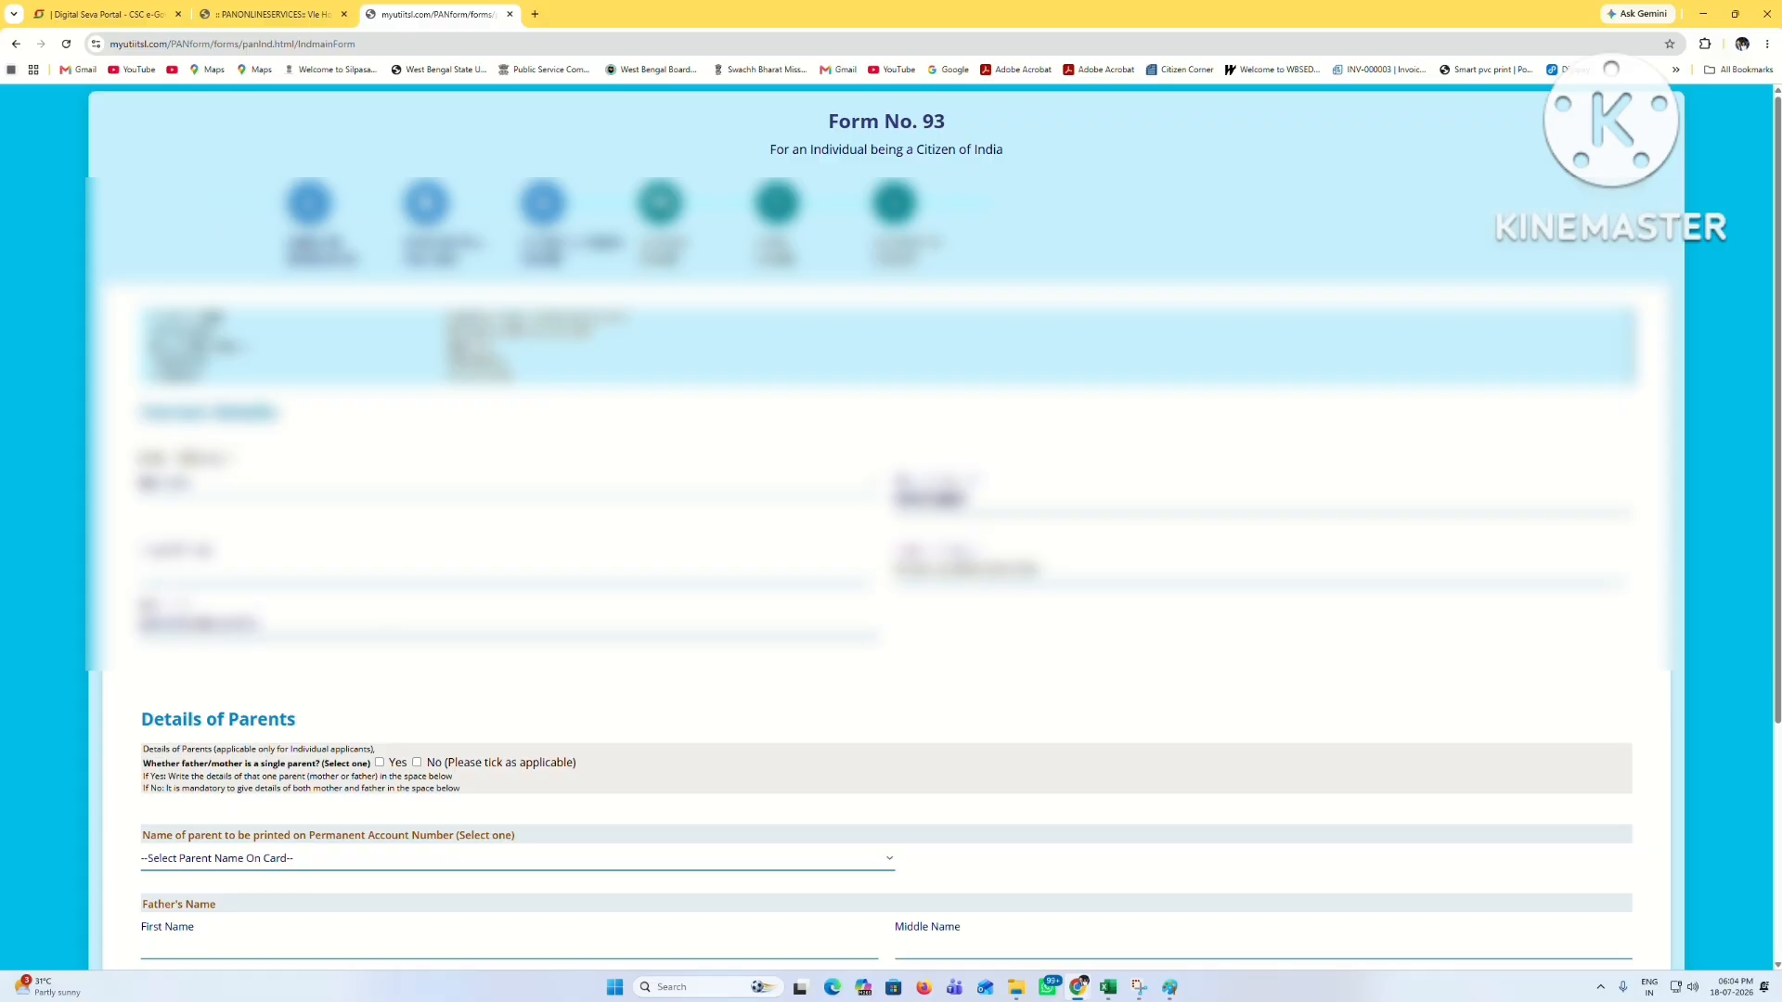
type("?????????????")
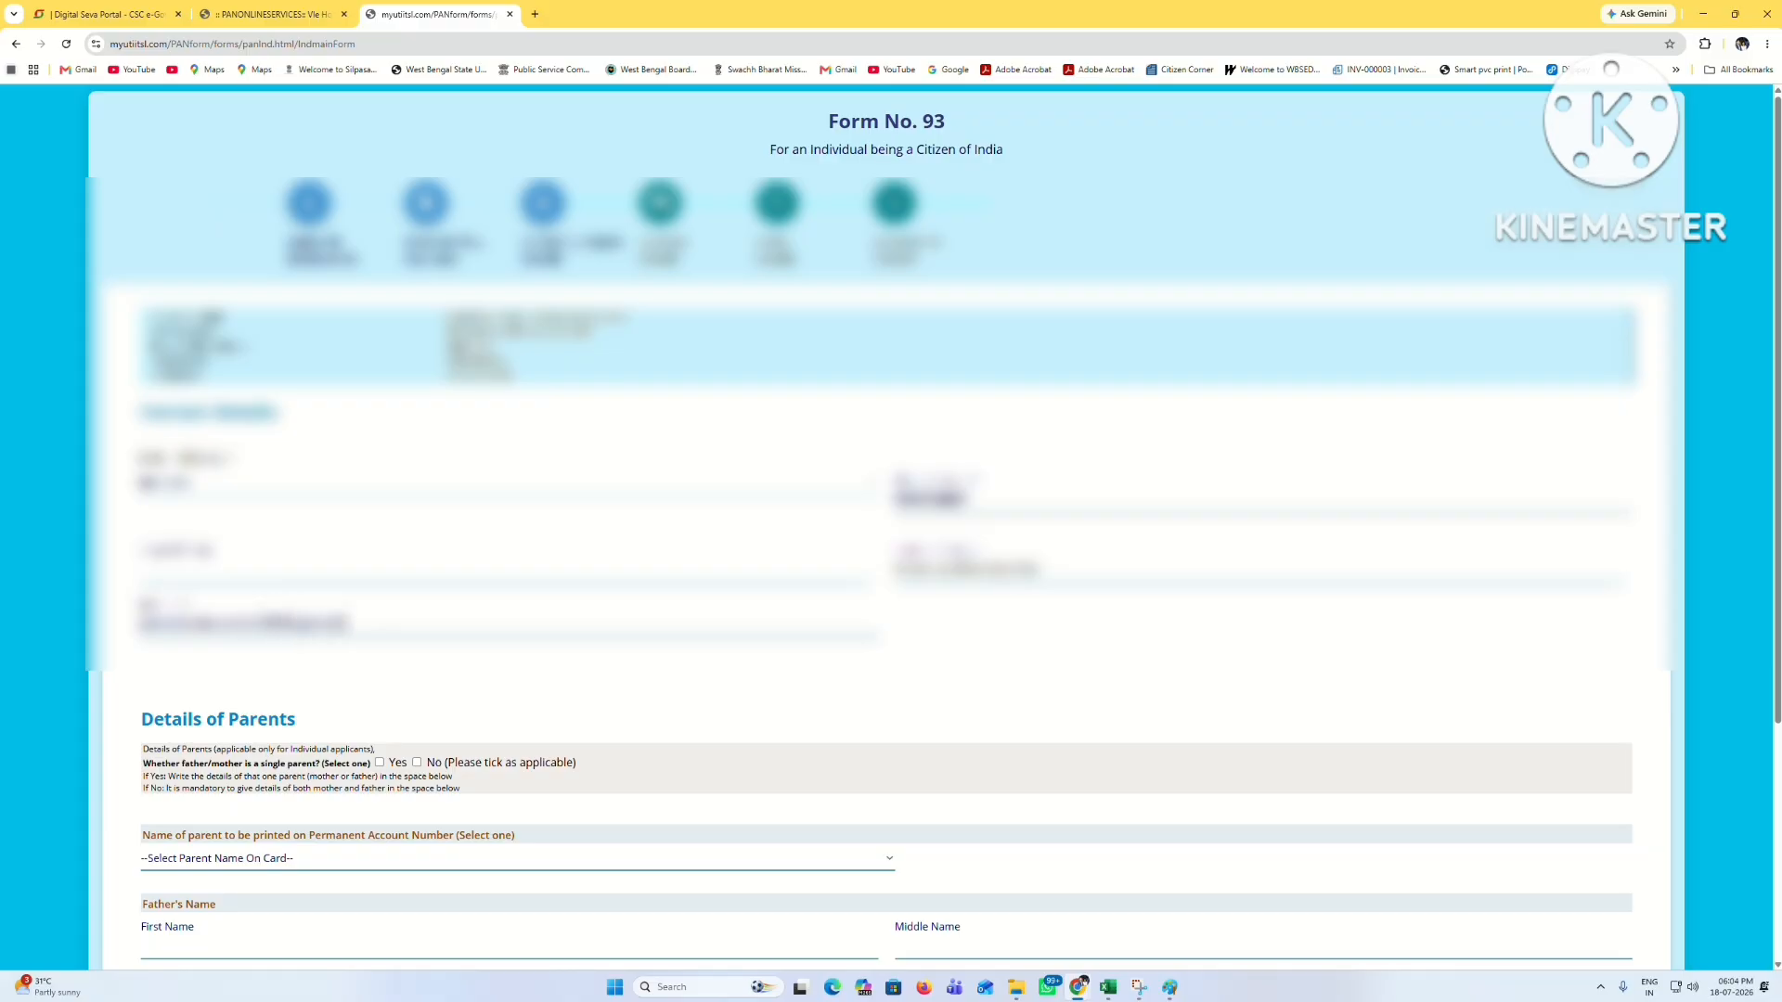
type("????")
key("BackSpace")
key("BackSpace")
key("BackSpace")
scroll(891, 528, "down", 2)
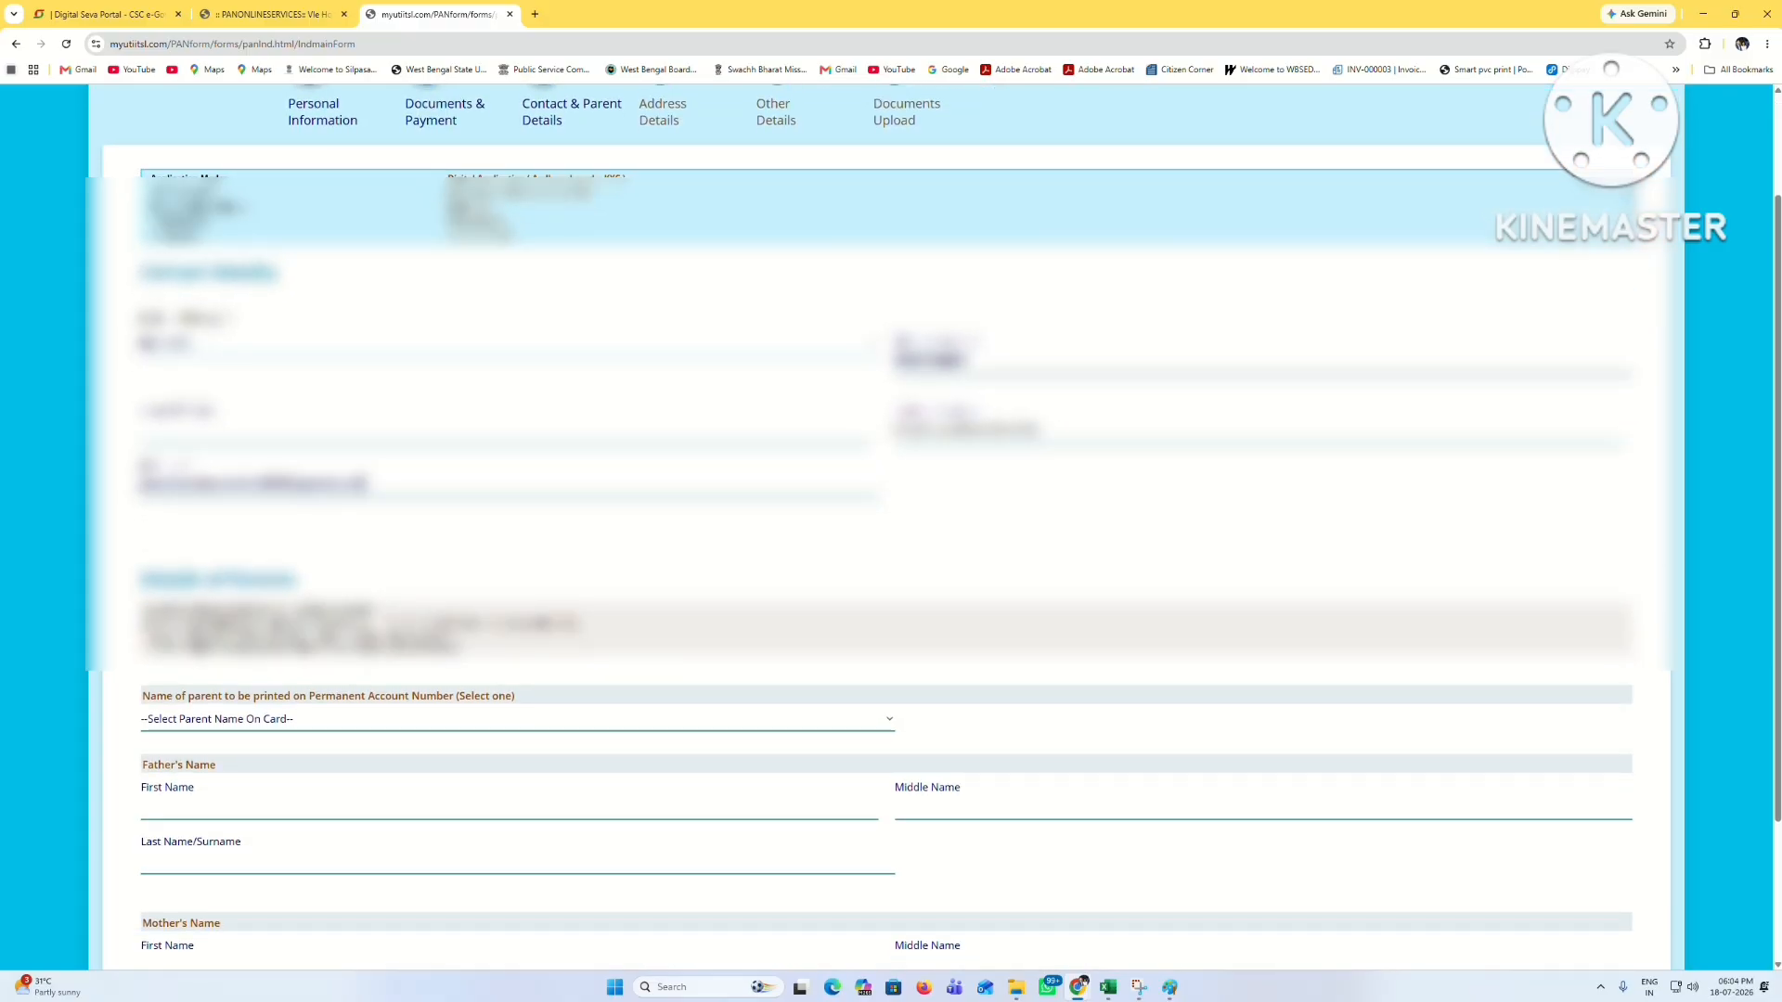
Choose FATHER'S NAME for the card and enter both parents' first and last names
left_click(261, 724)
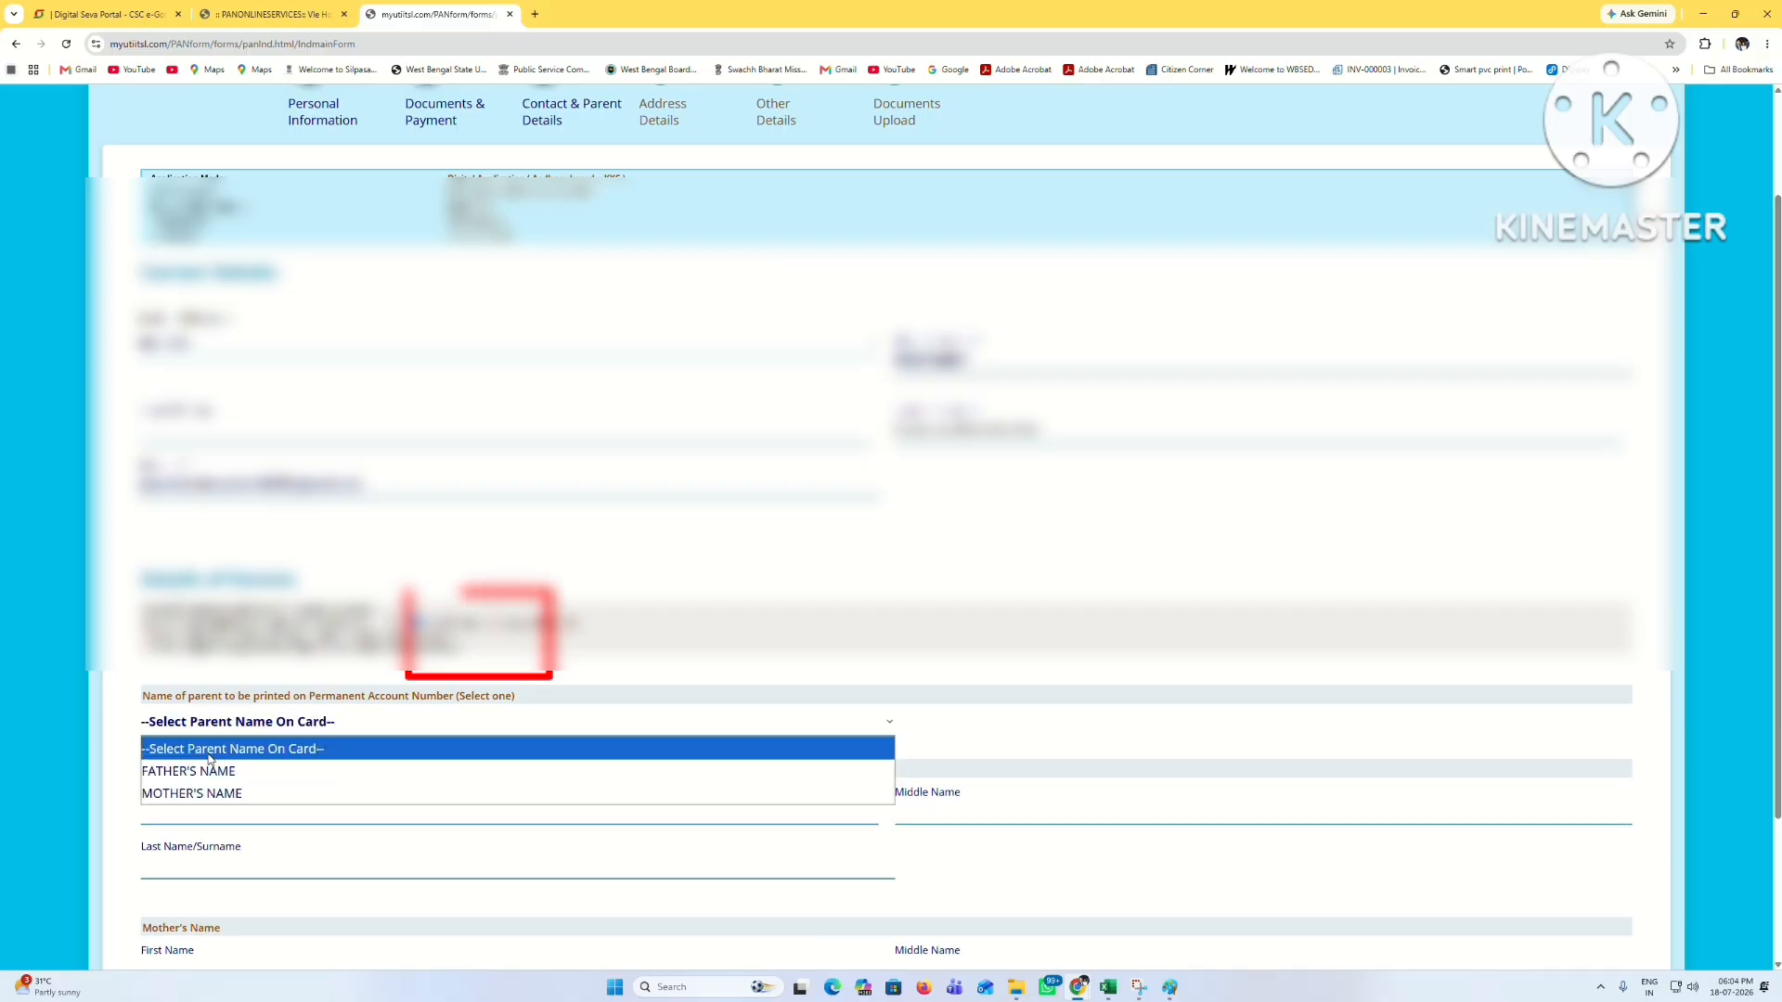
left_click(227, 774)
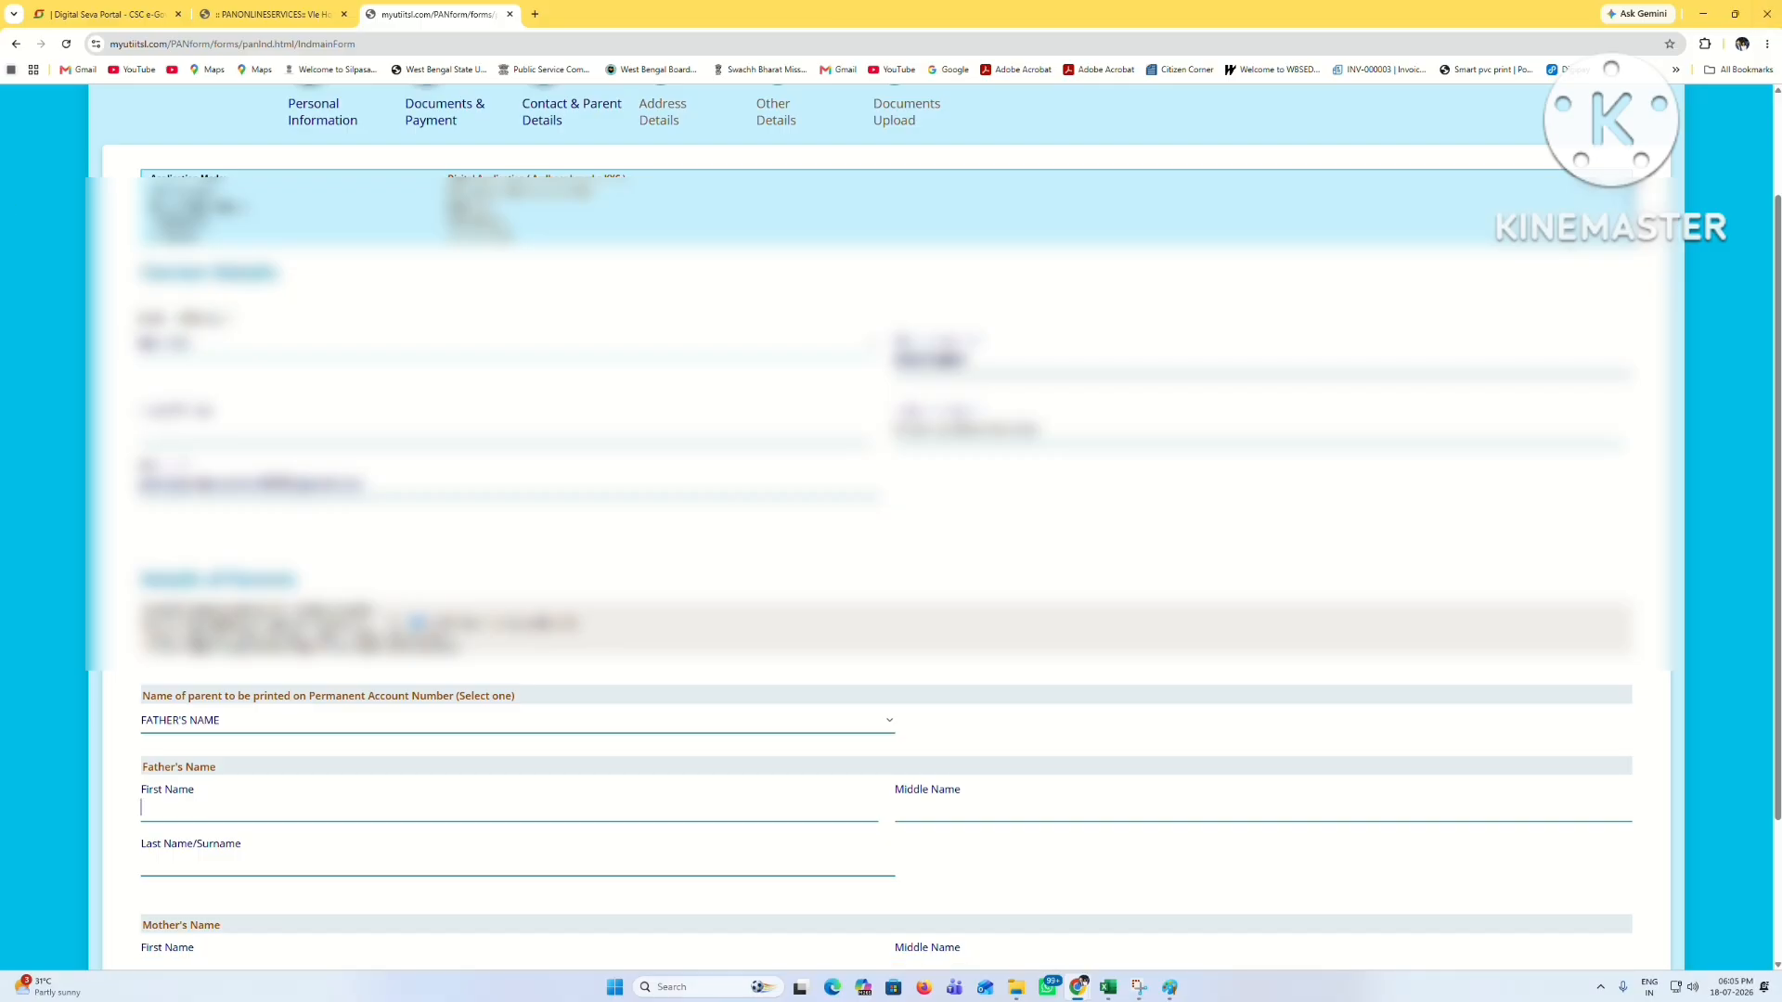
scroll(282, 753, "down", 2)
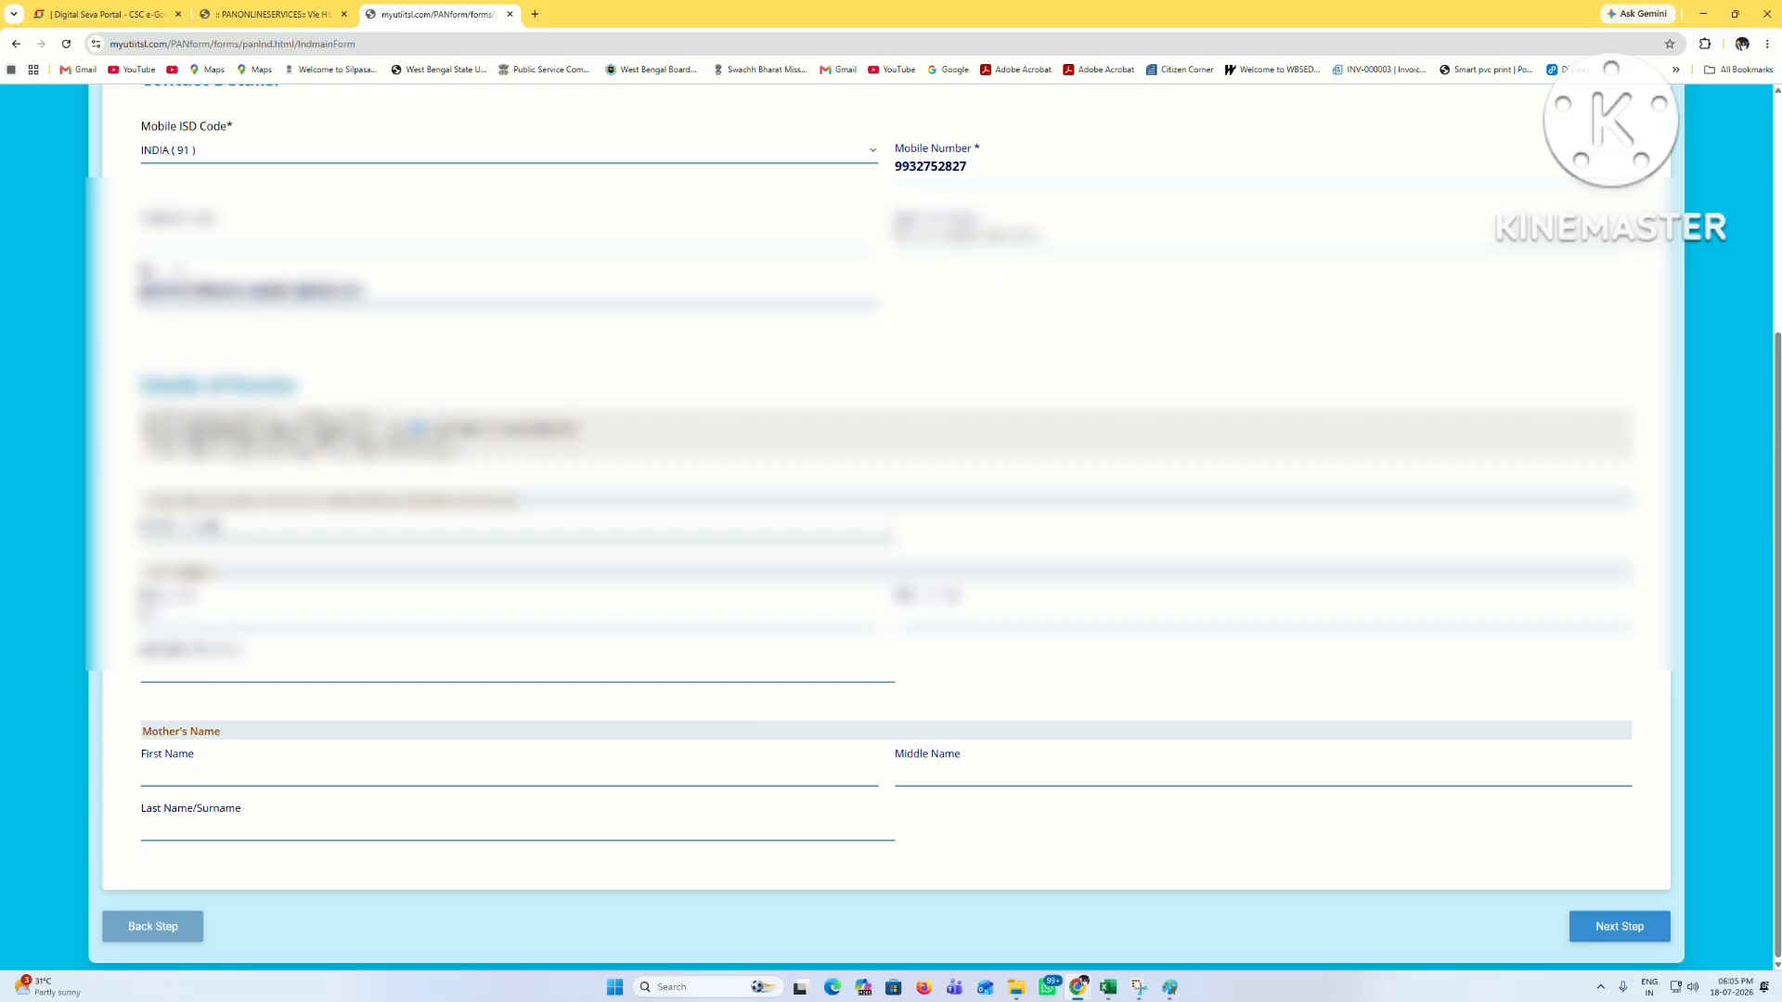
key("Tab")
key("Tab")
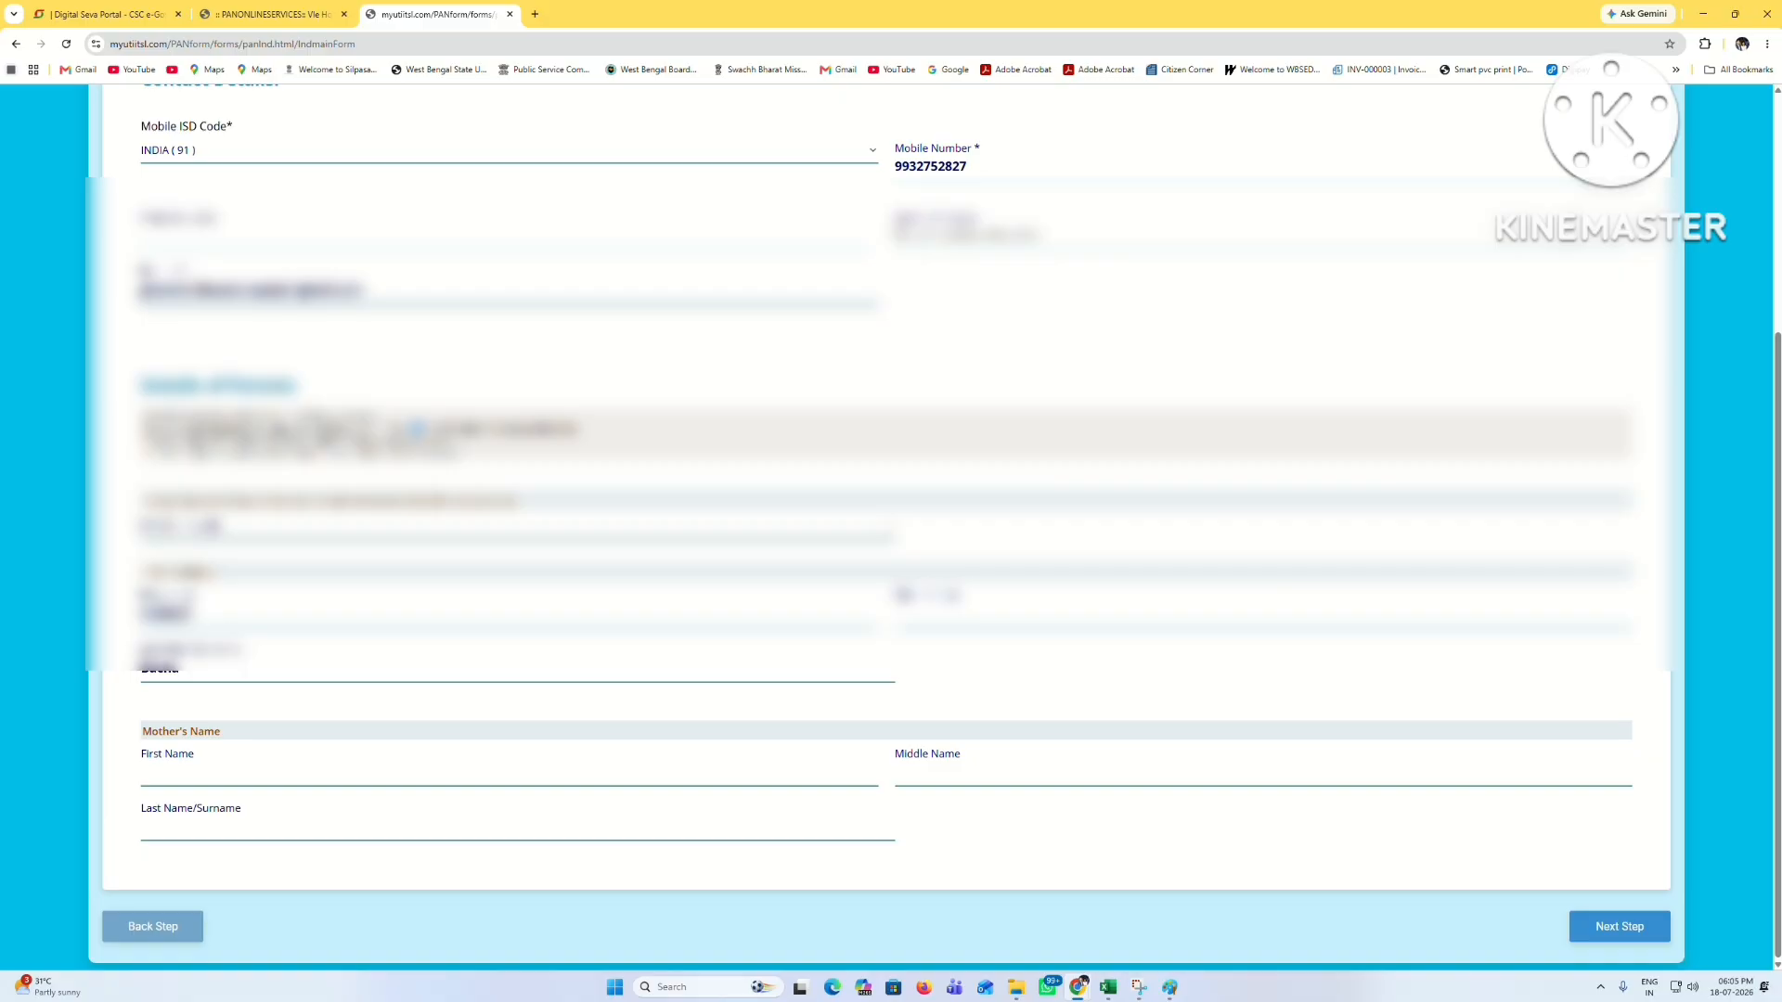
key("Tab")
key("Tab")
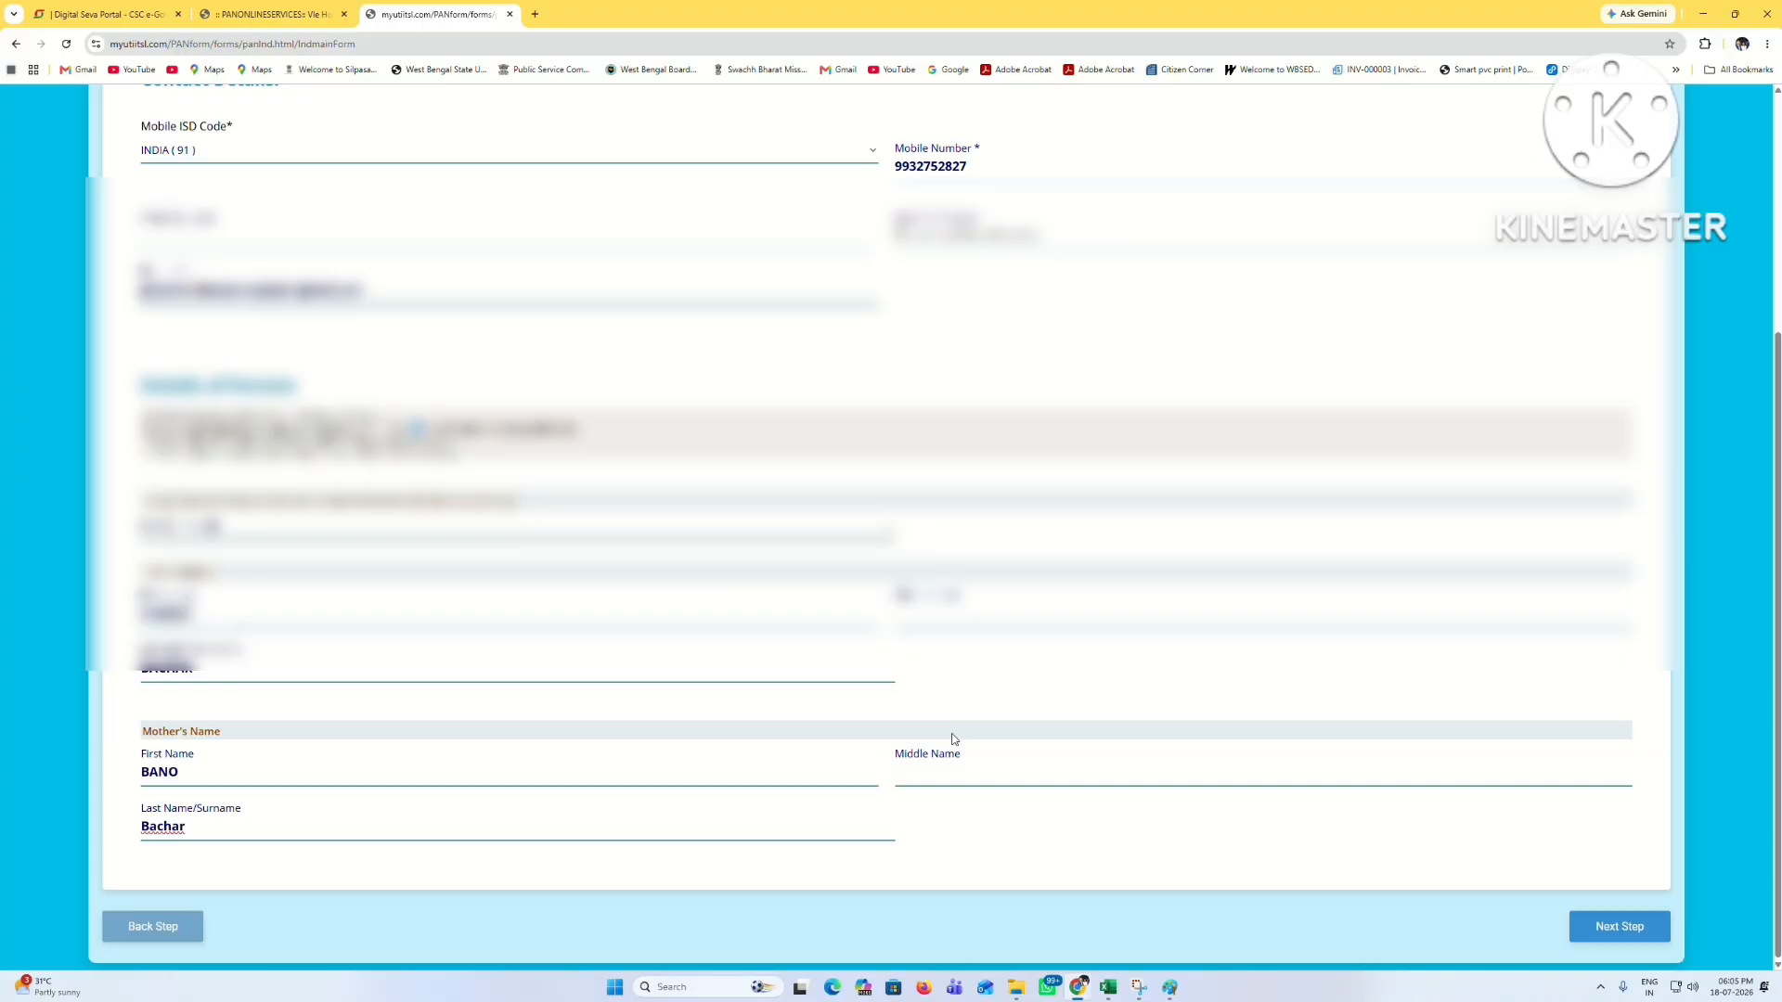
left_click(1624, 925)
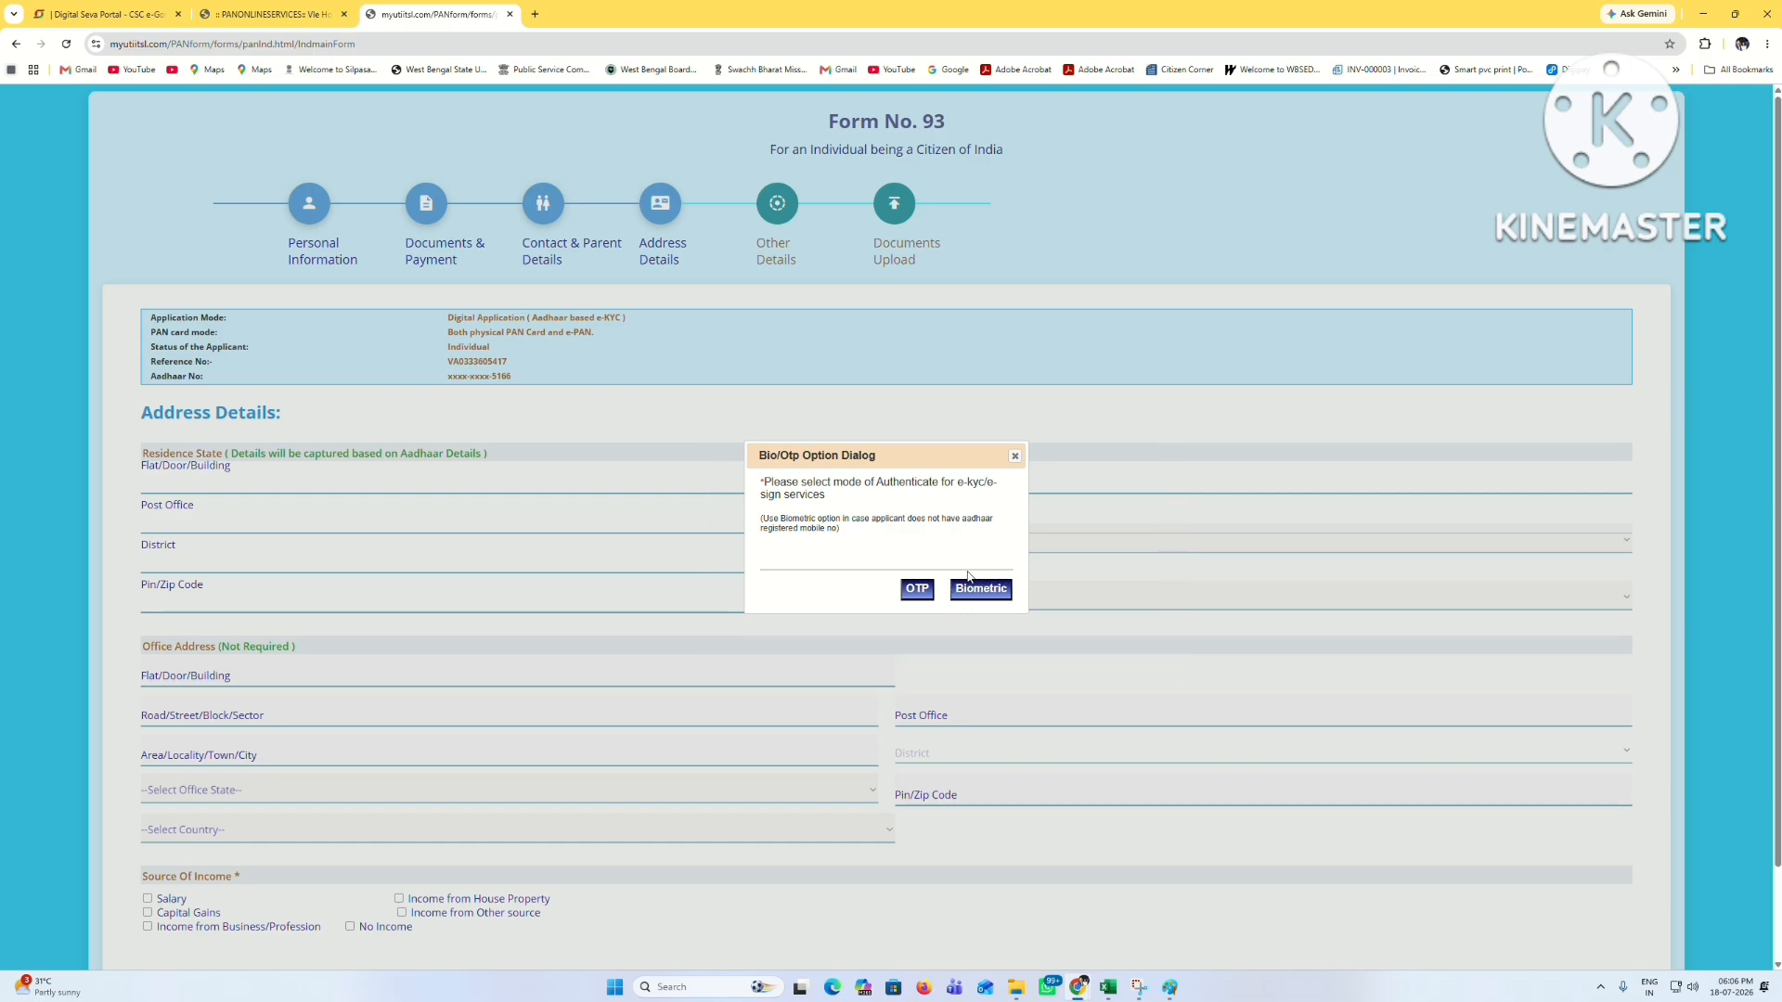
Choose OTP authentication, enter the Aadhaar OTP, give consent and submit it
left_click(917, 590)
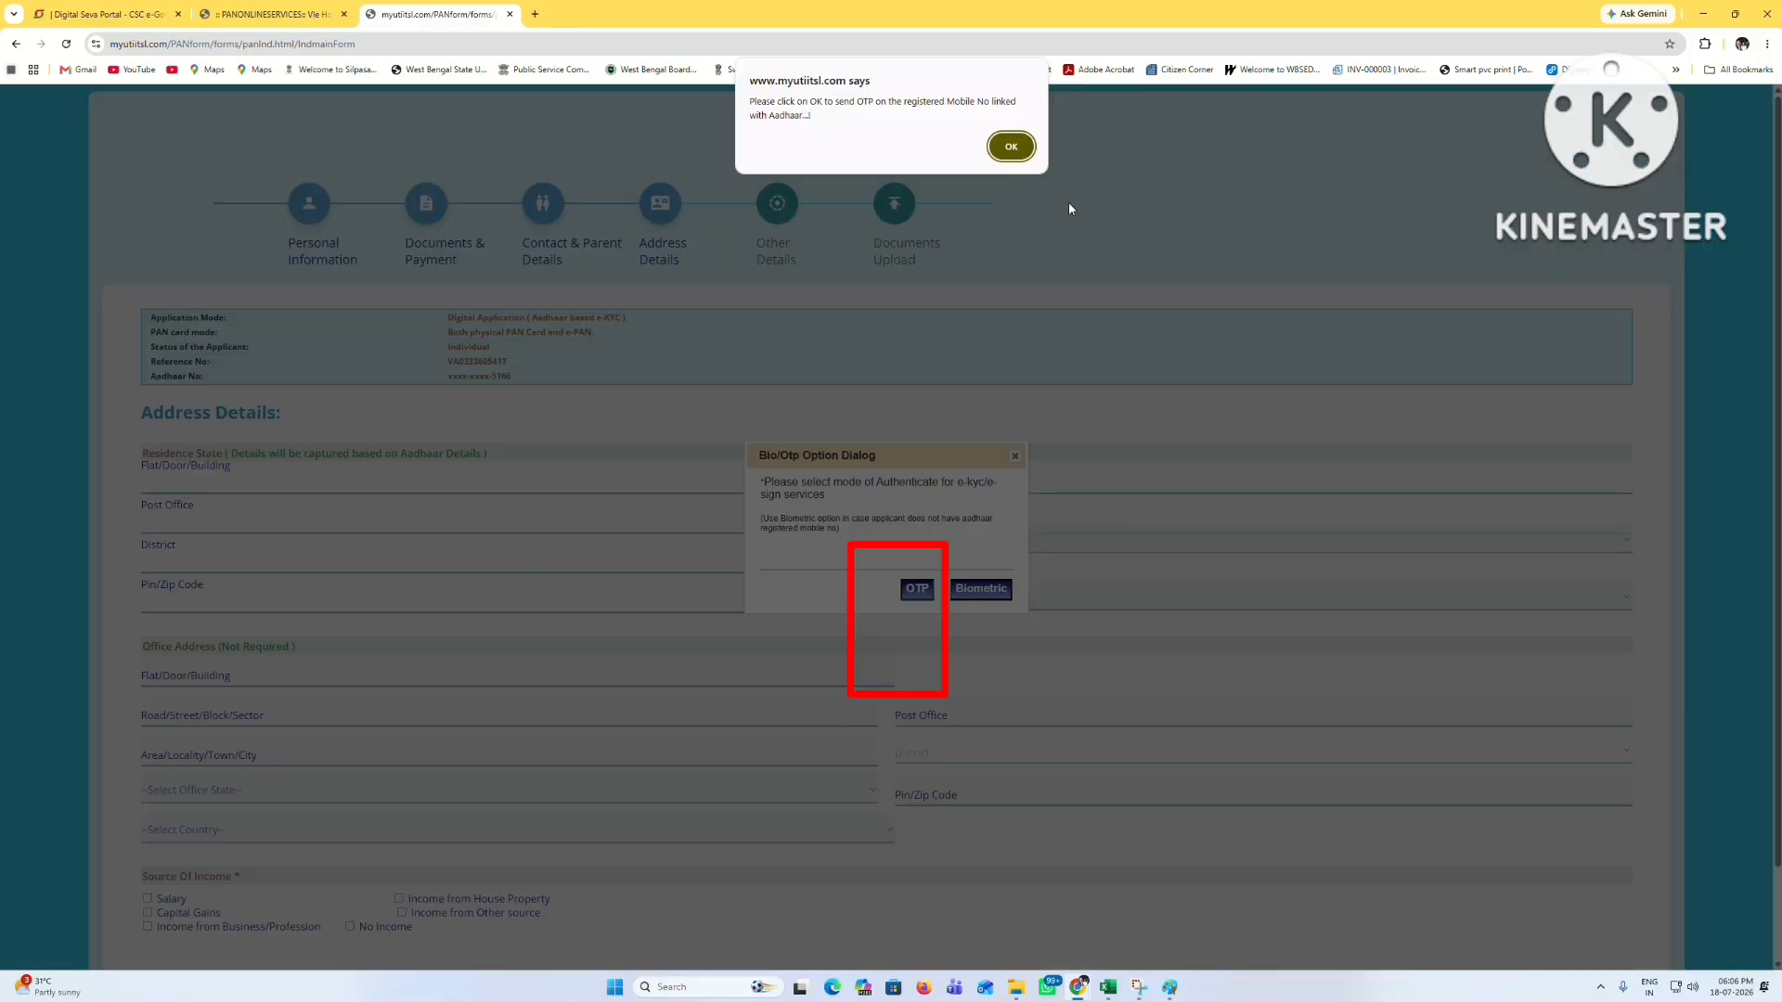
left_click(1011, 150)
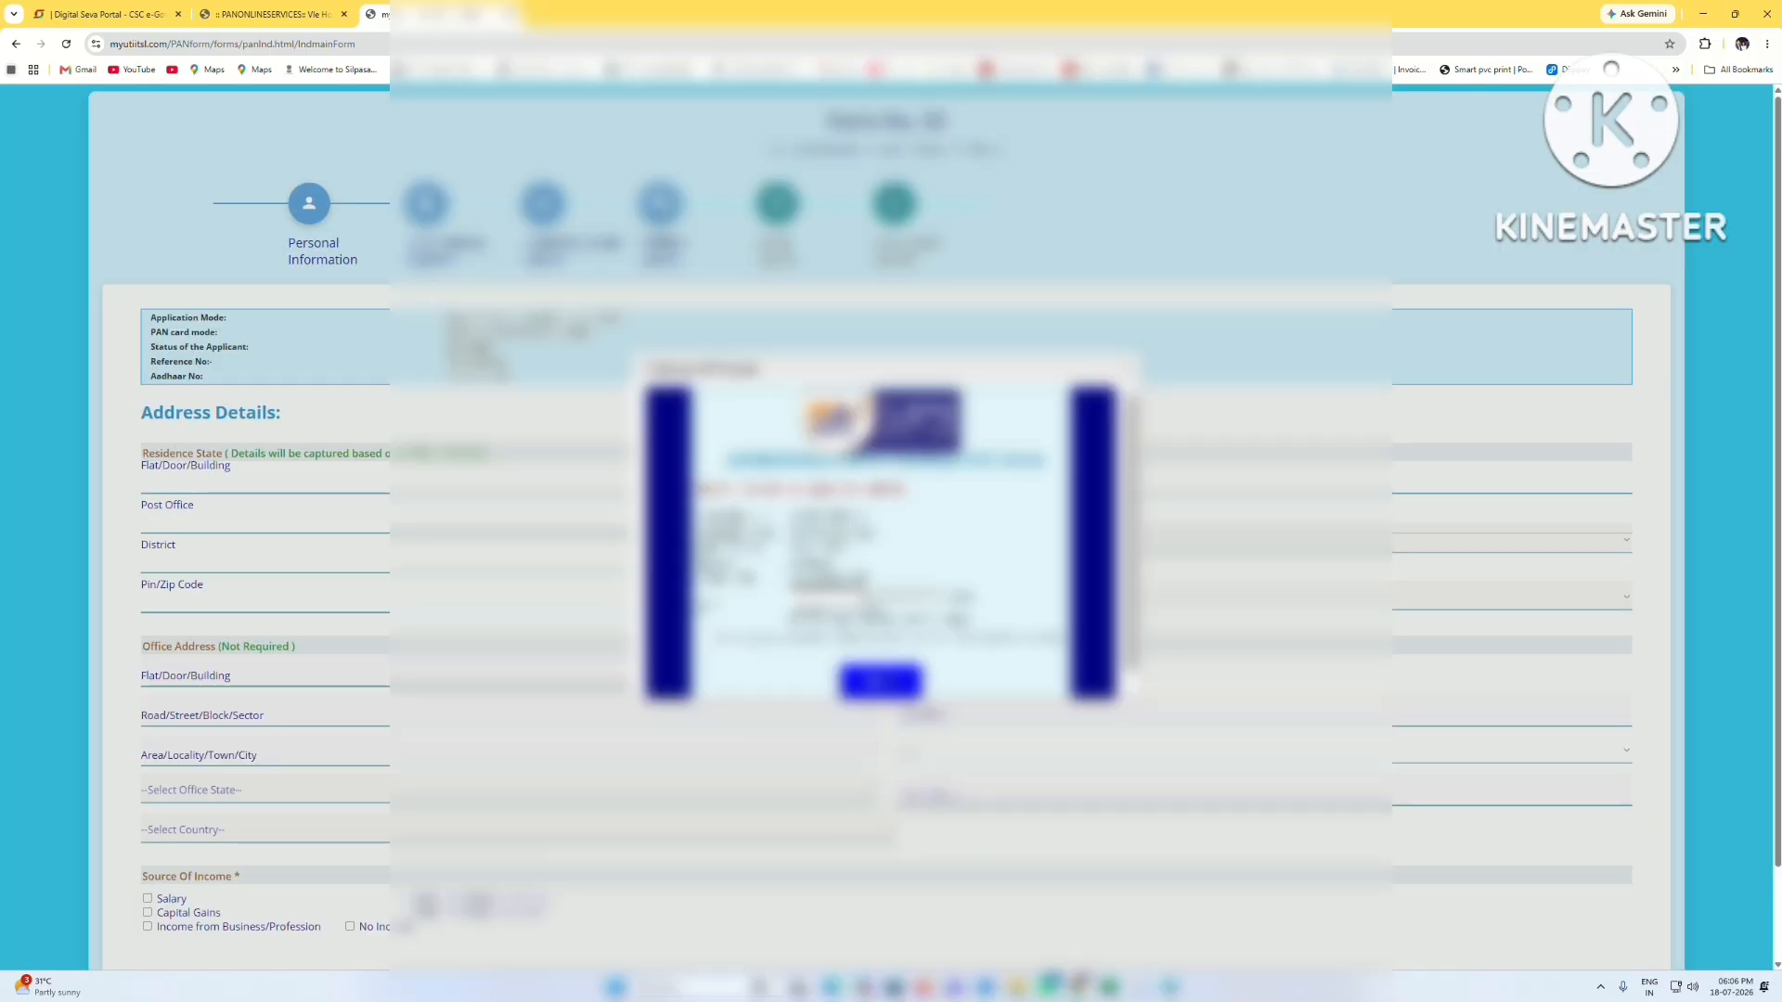
left_click(828, 597)
left_click(704, 637)
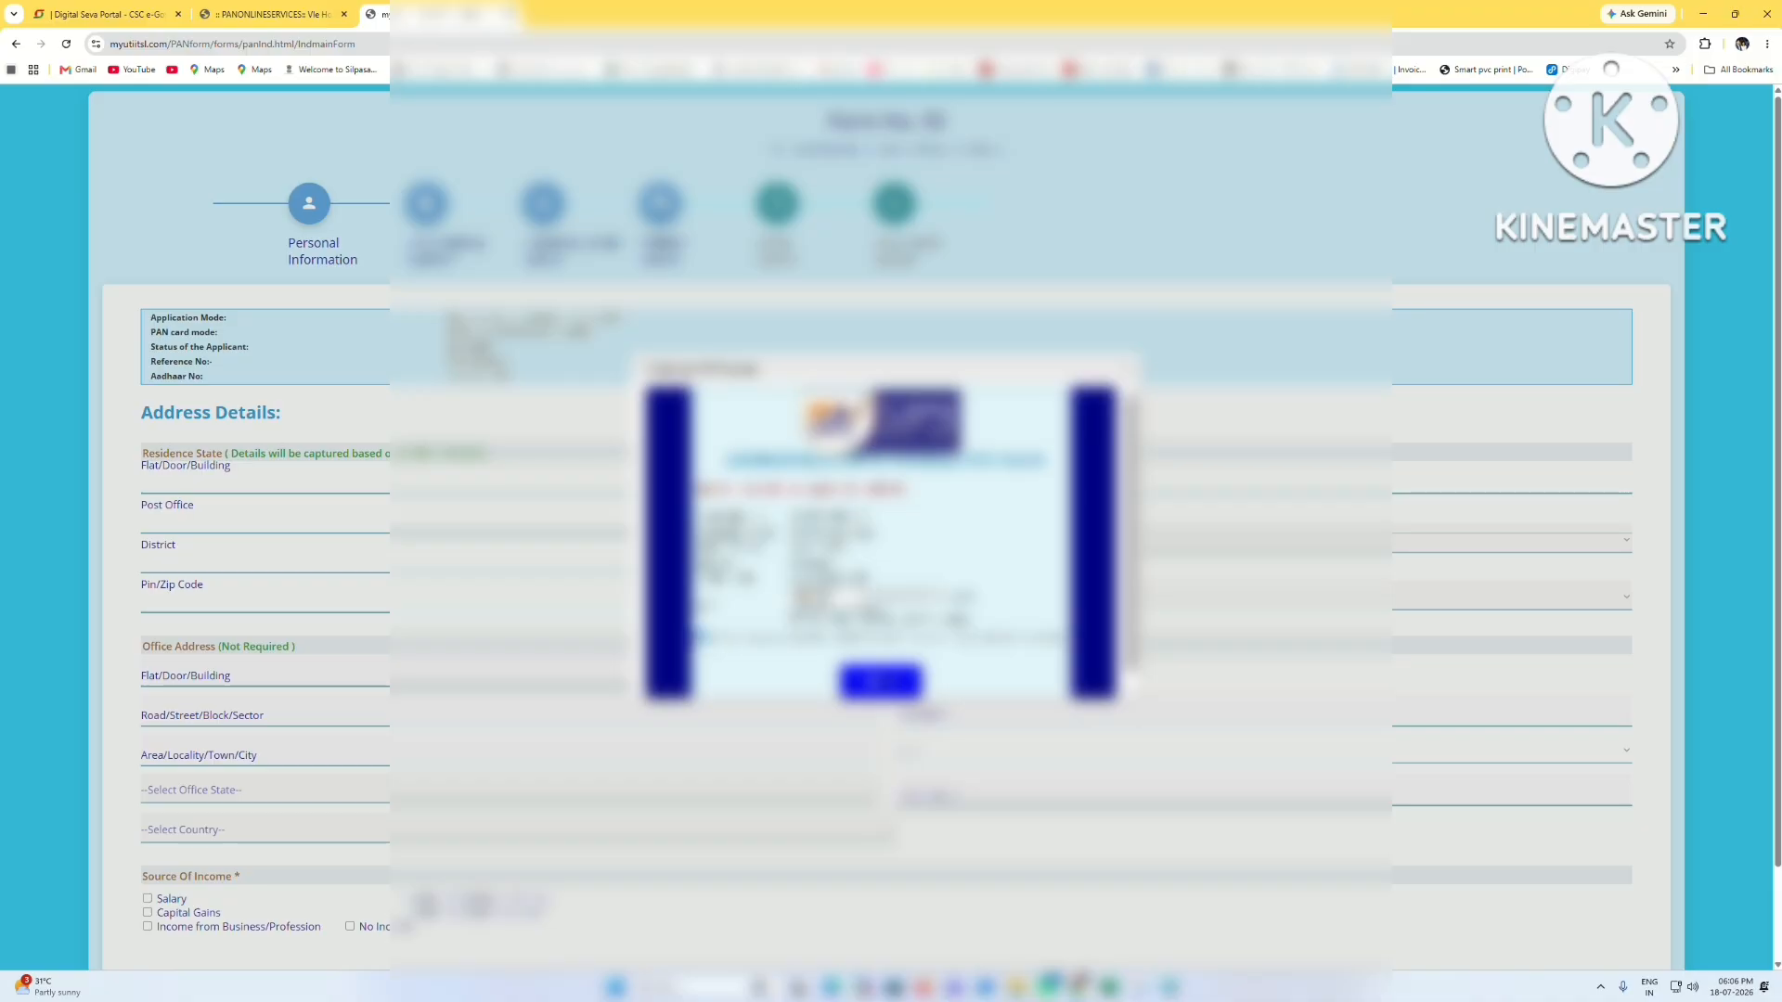
left_click(899, 682)
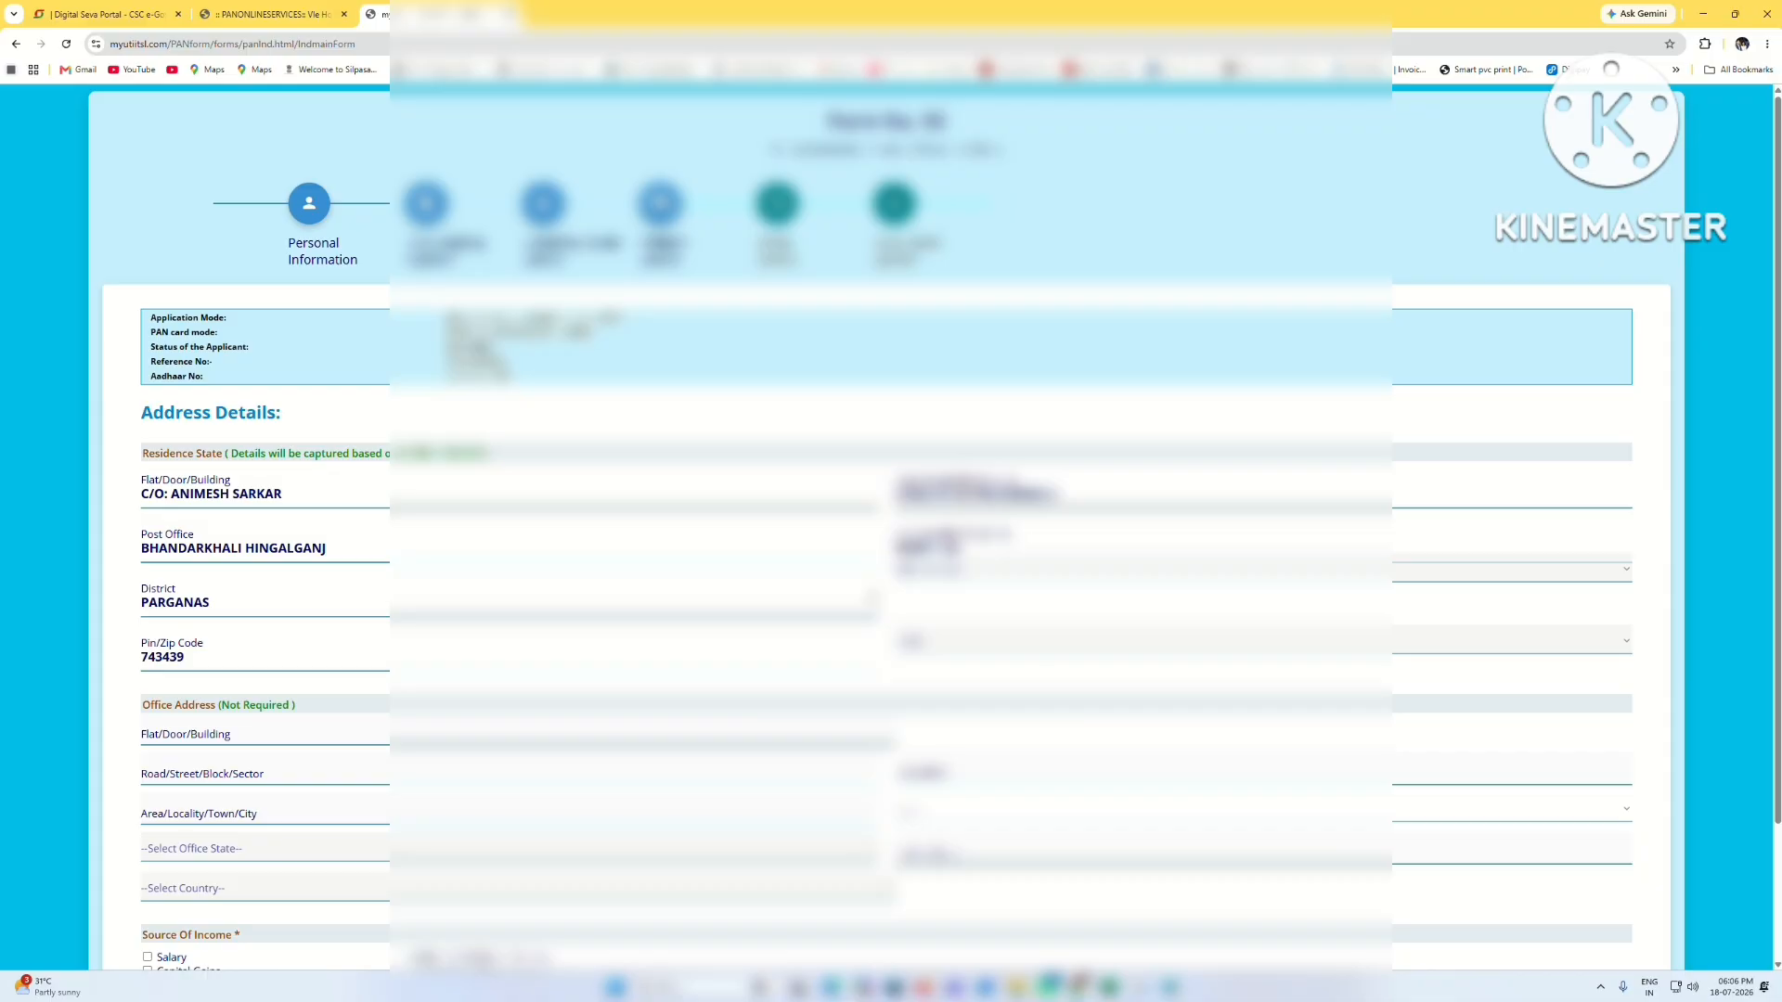
scroll(510, 628, "down", 2)
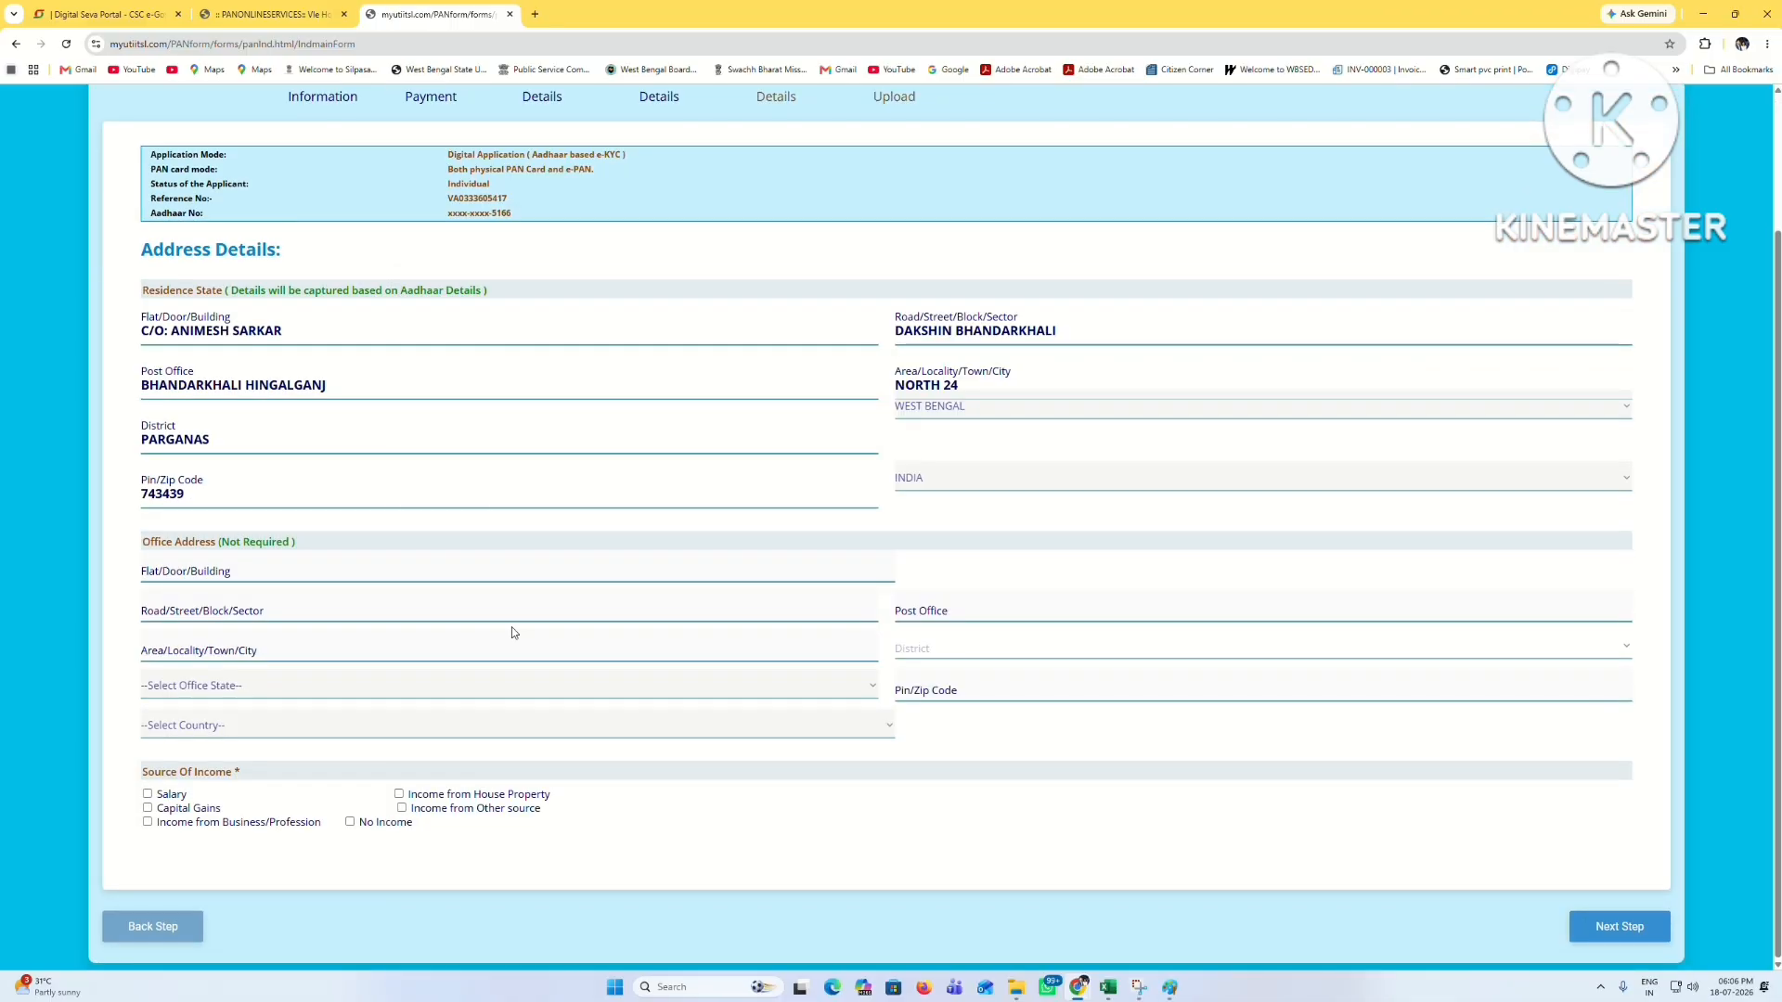
Mark no income, correct the flat/building entry, and change the District to 'North 24 parganas'
left_click(349, 822)
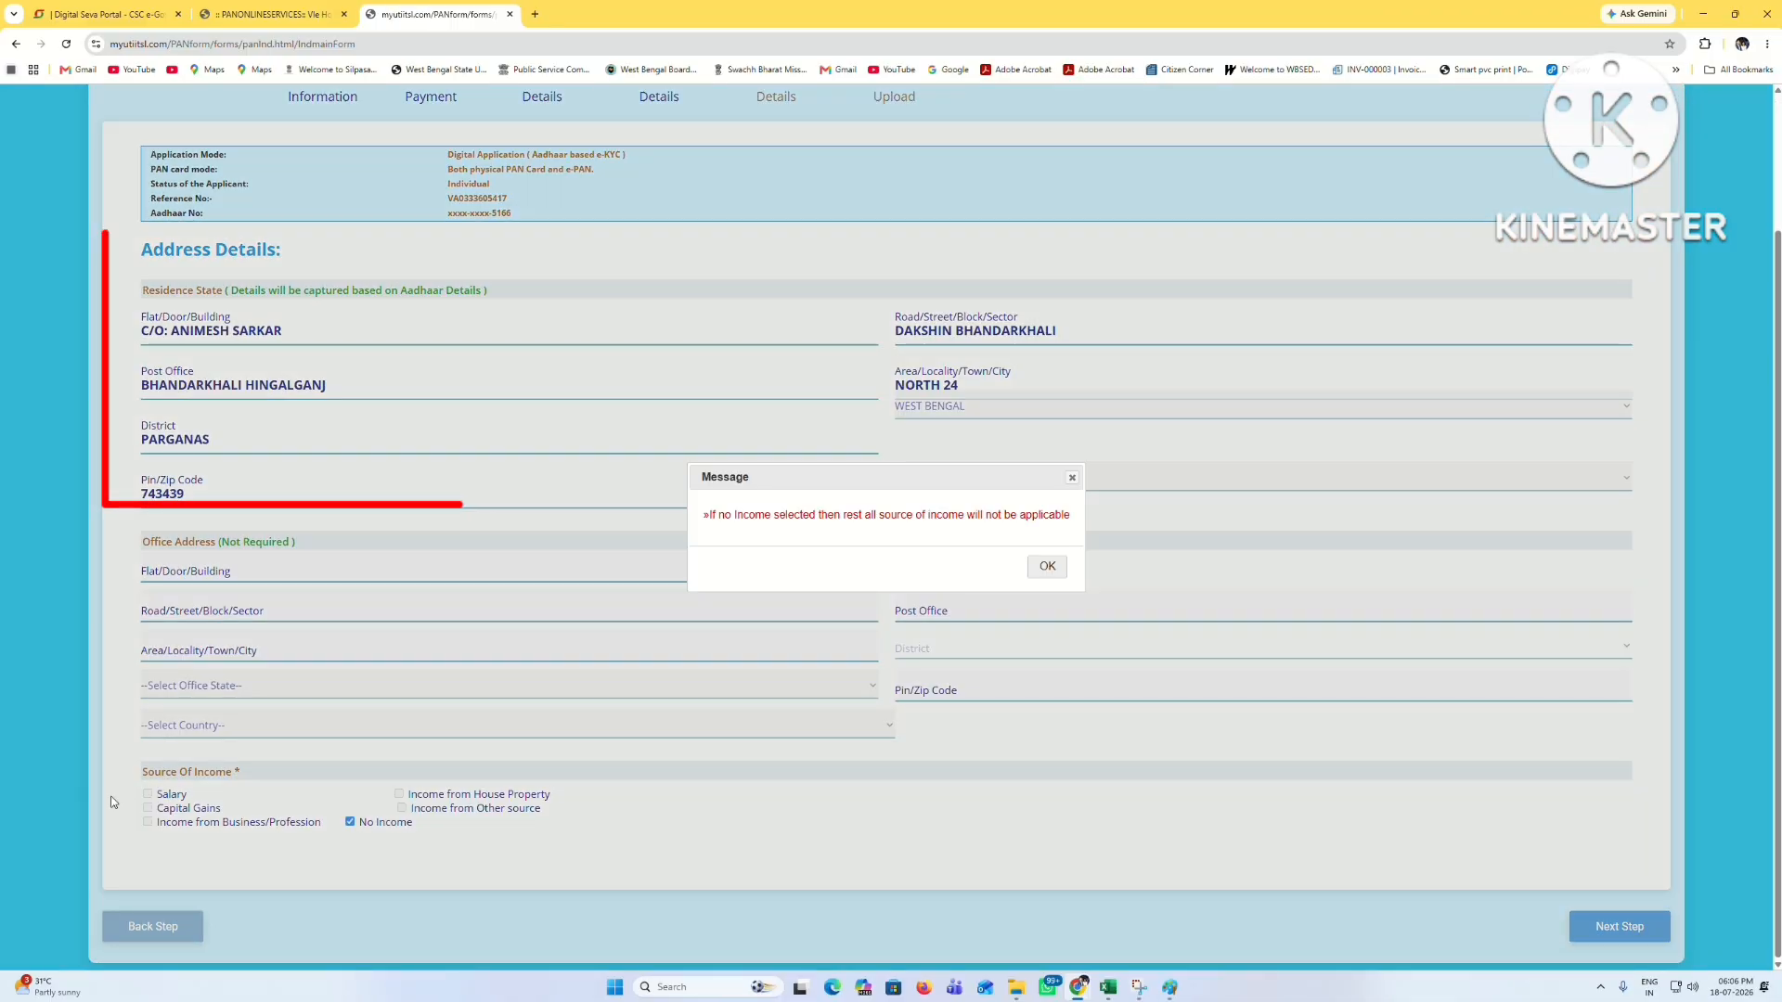
left_click(1045, 567)
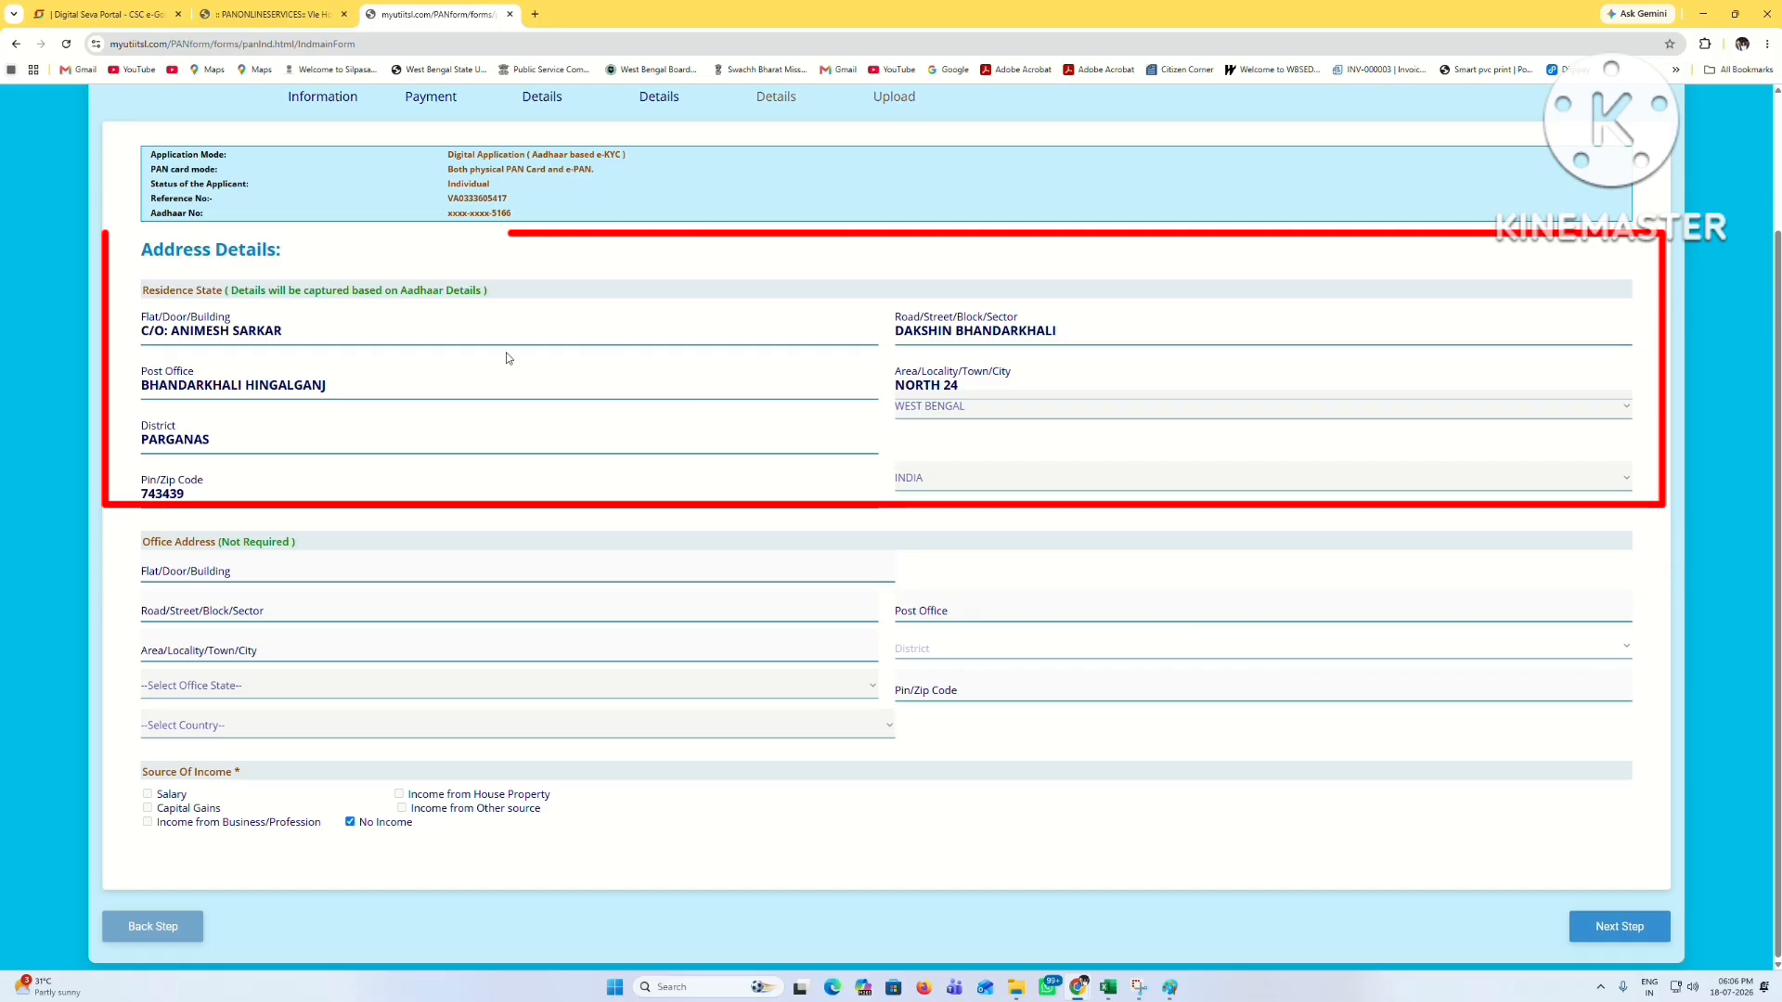
triple_click(174, 332)
key("BackSpace")
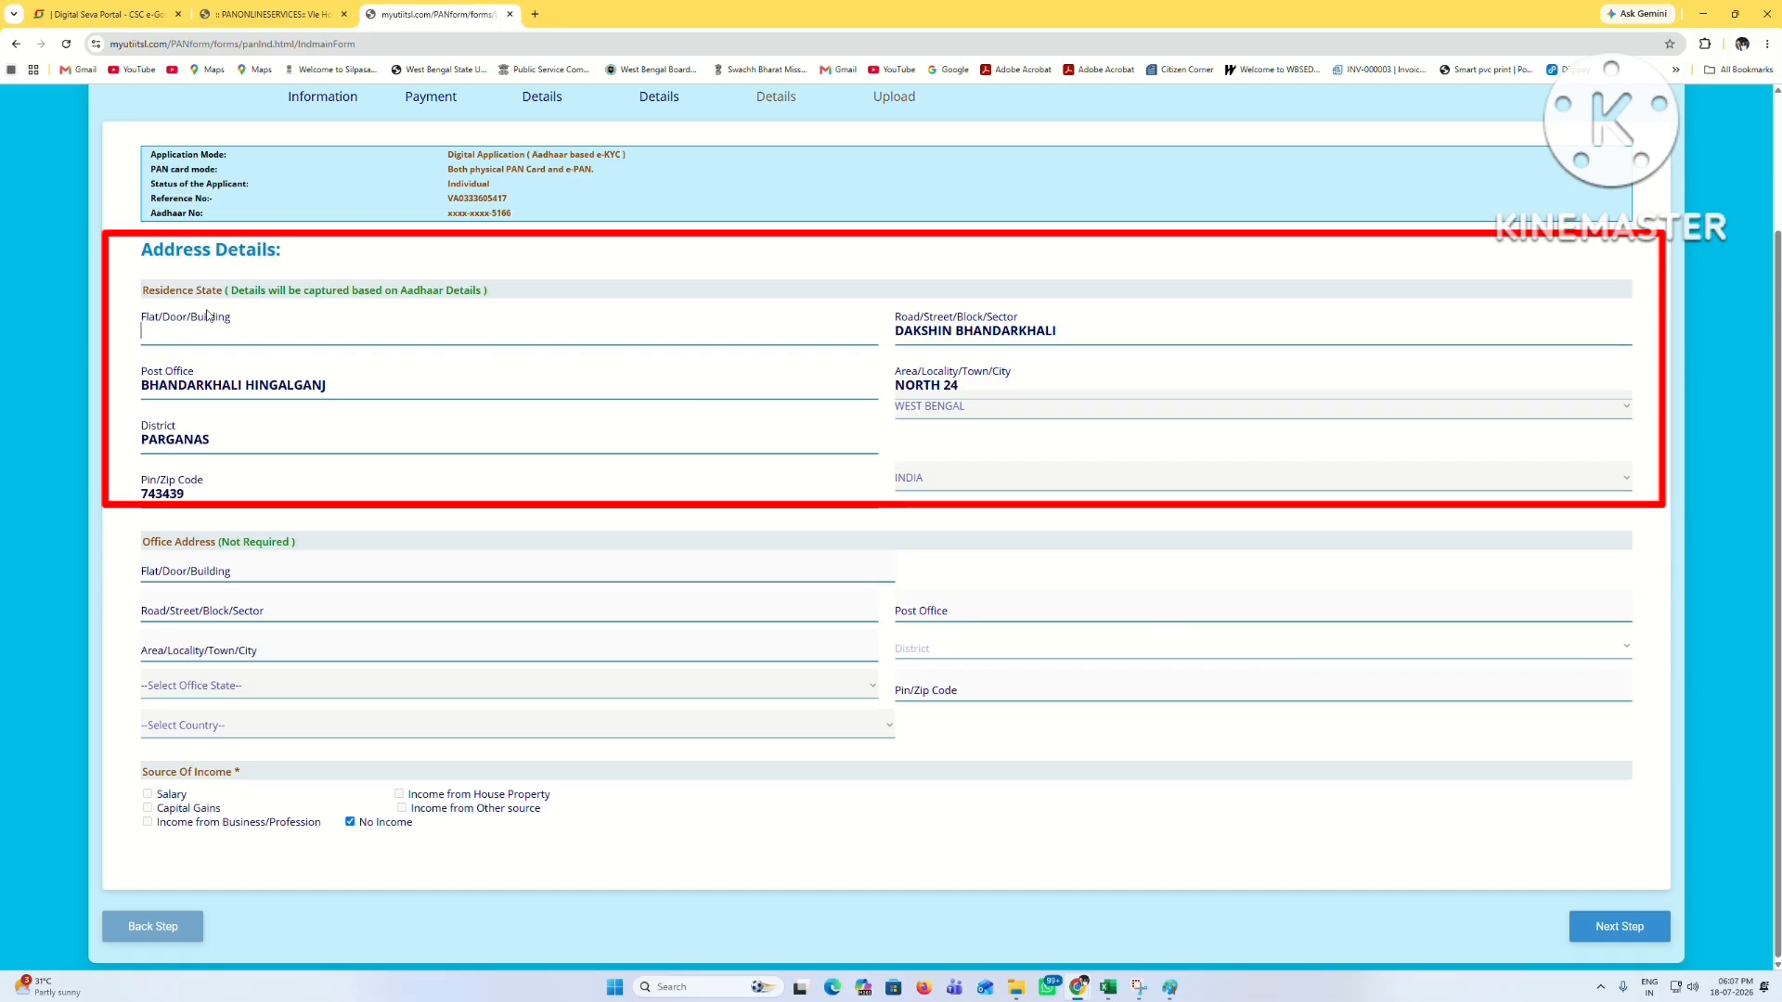
type("Bhanderkhali")
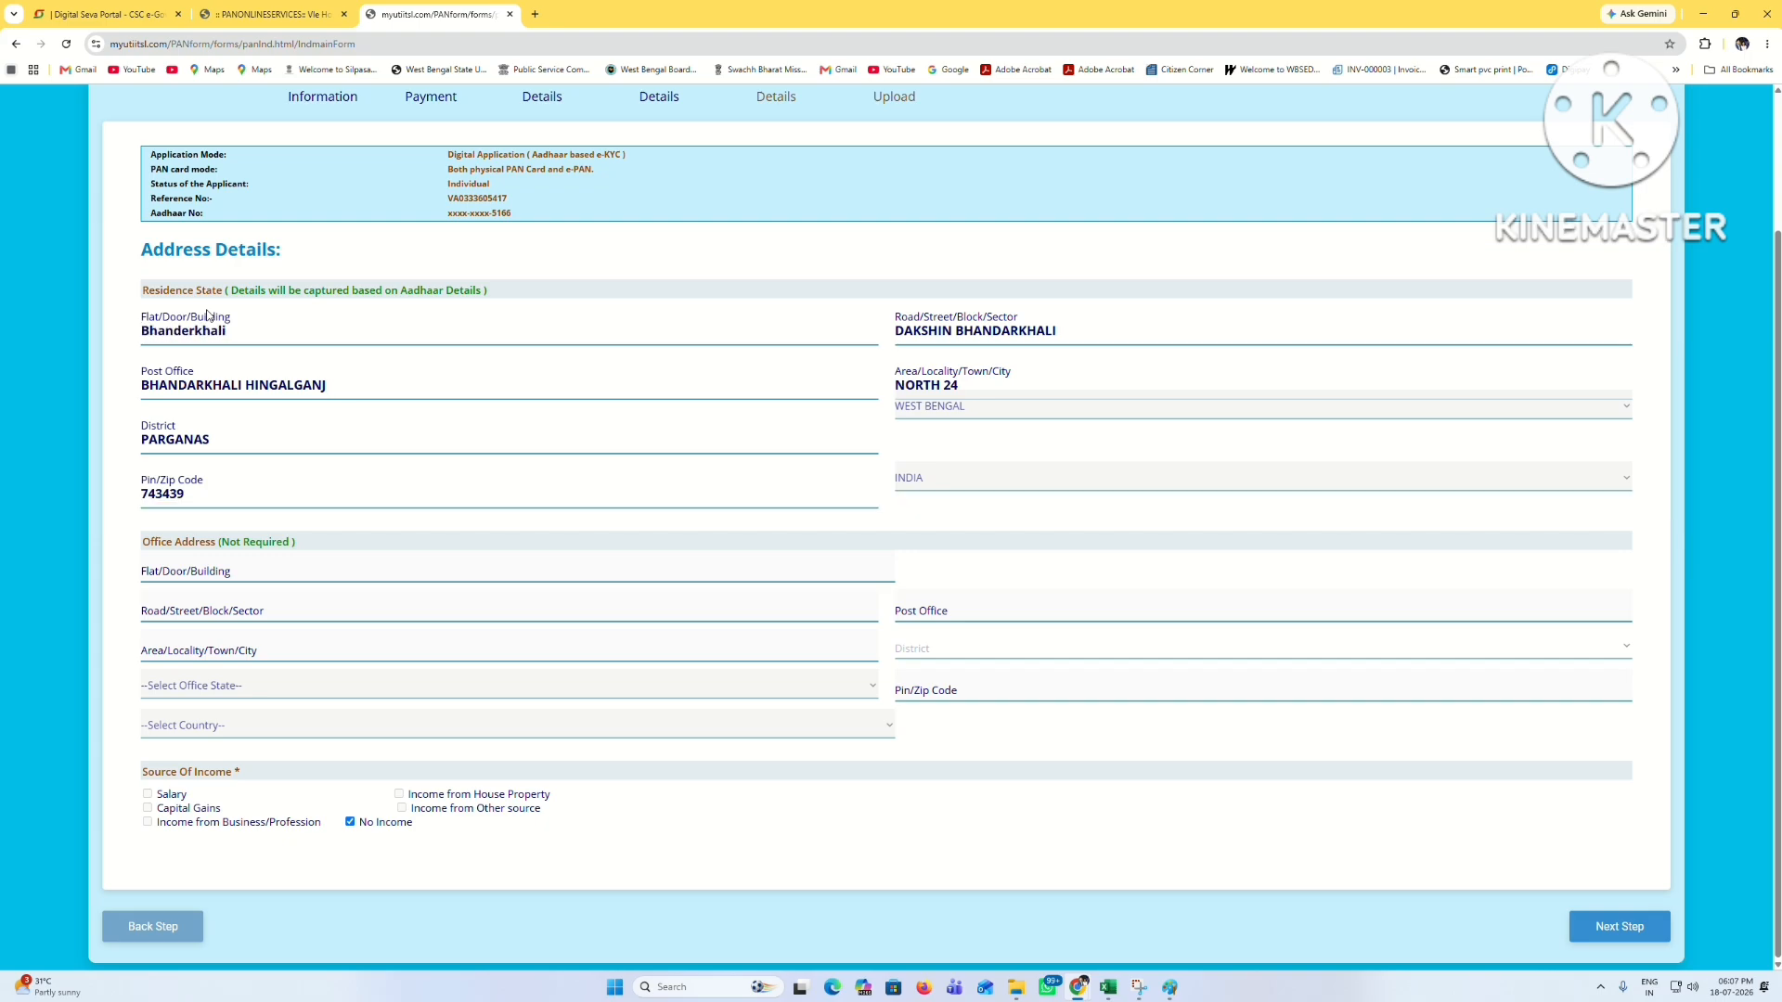
key("Tab")
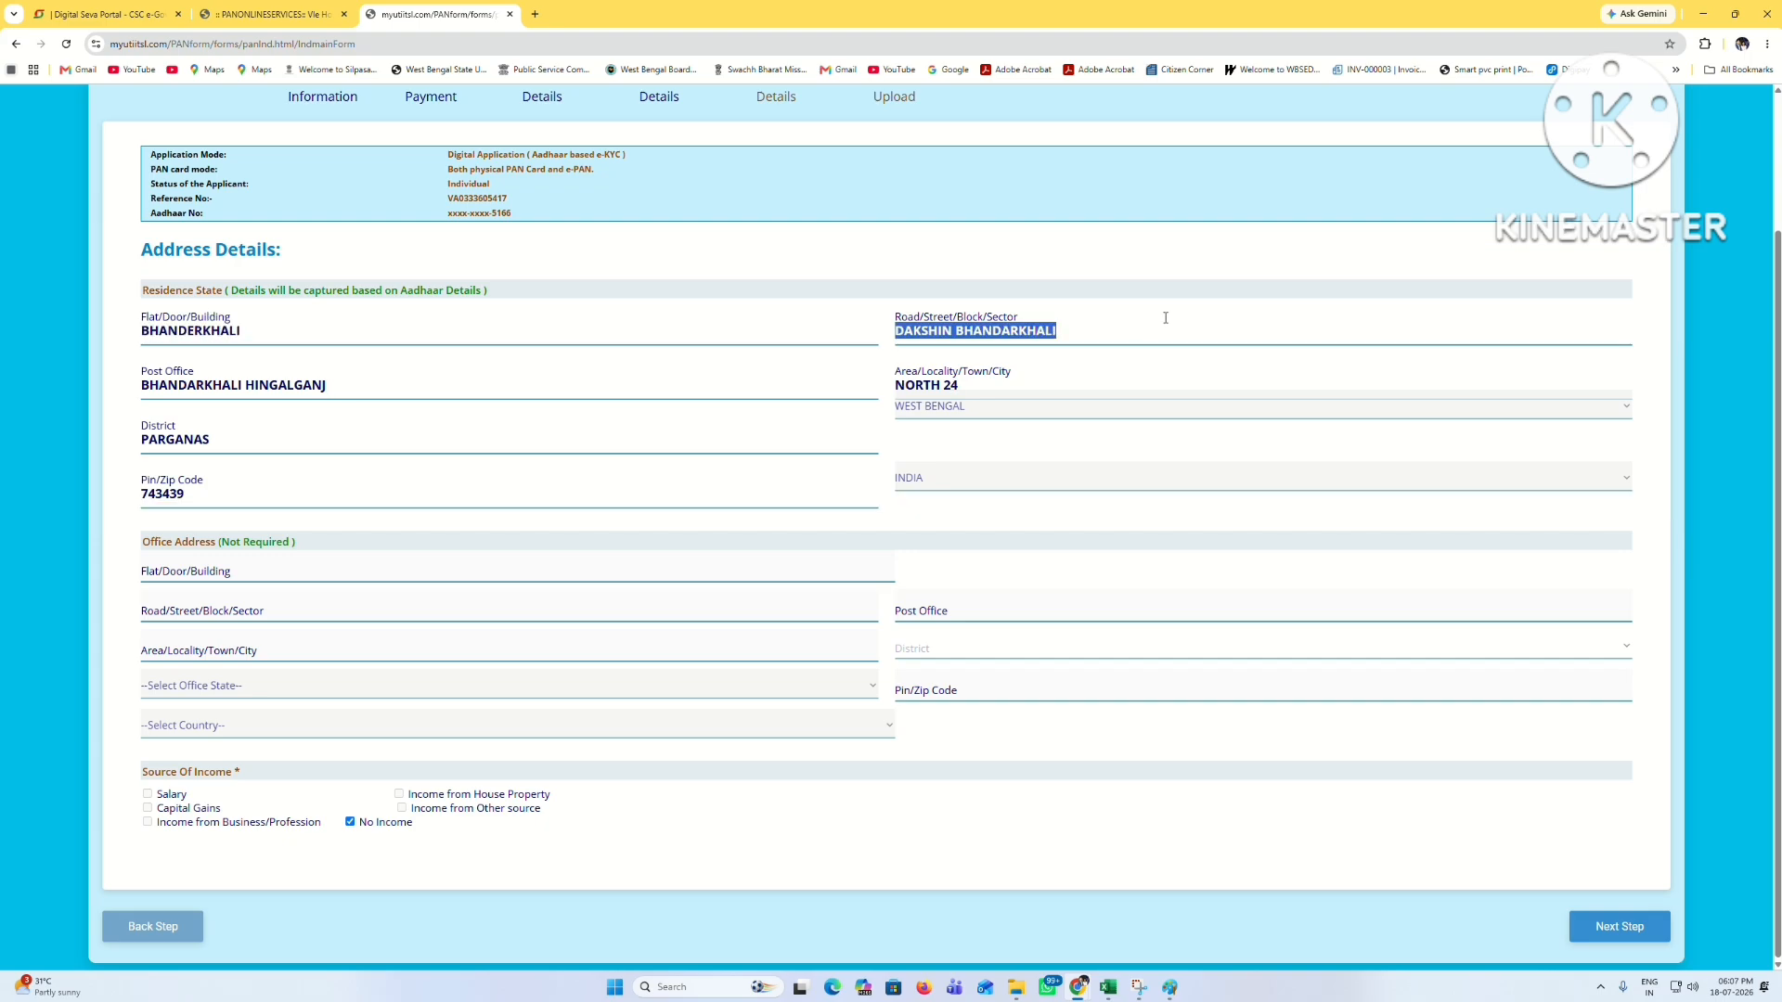
left_click(1122, 330)
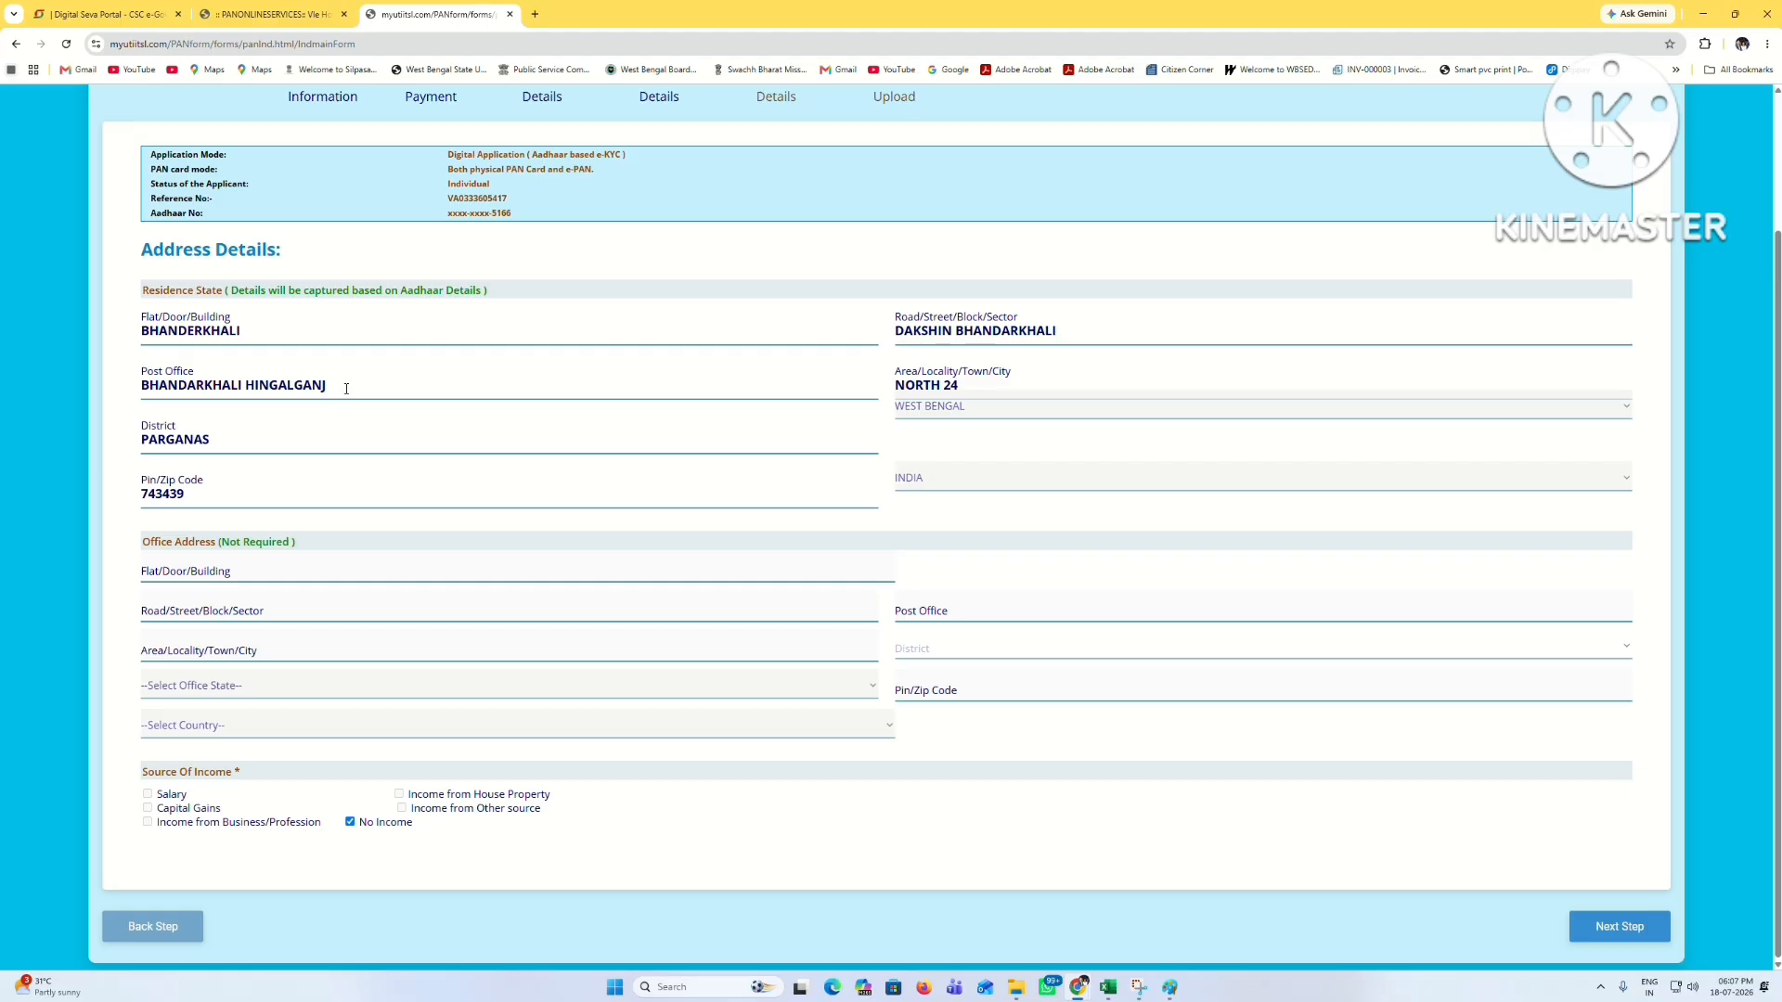
left_click_drag(212, 440, 118, 445)
type("North 24 parganas")
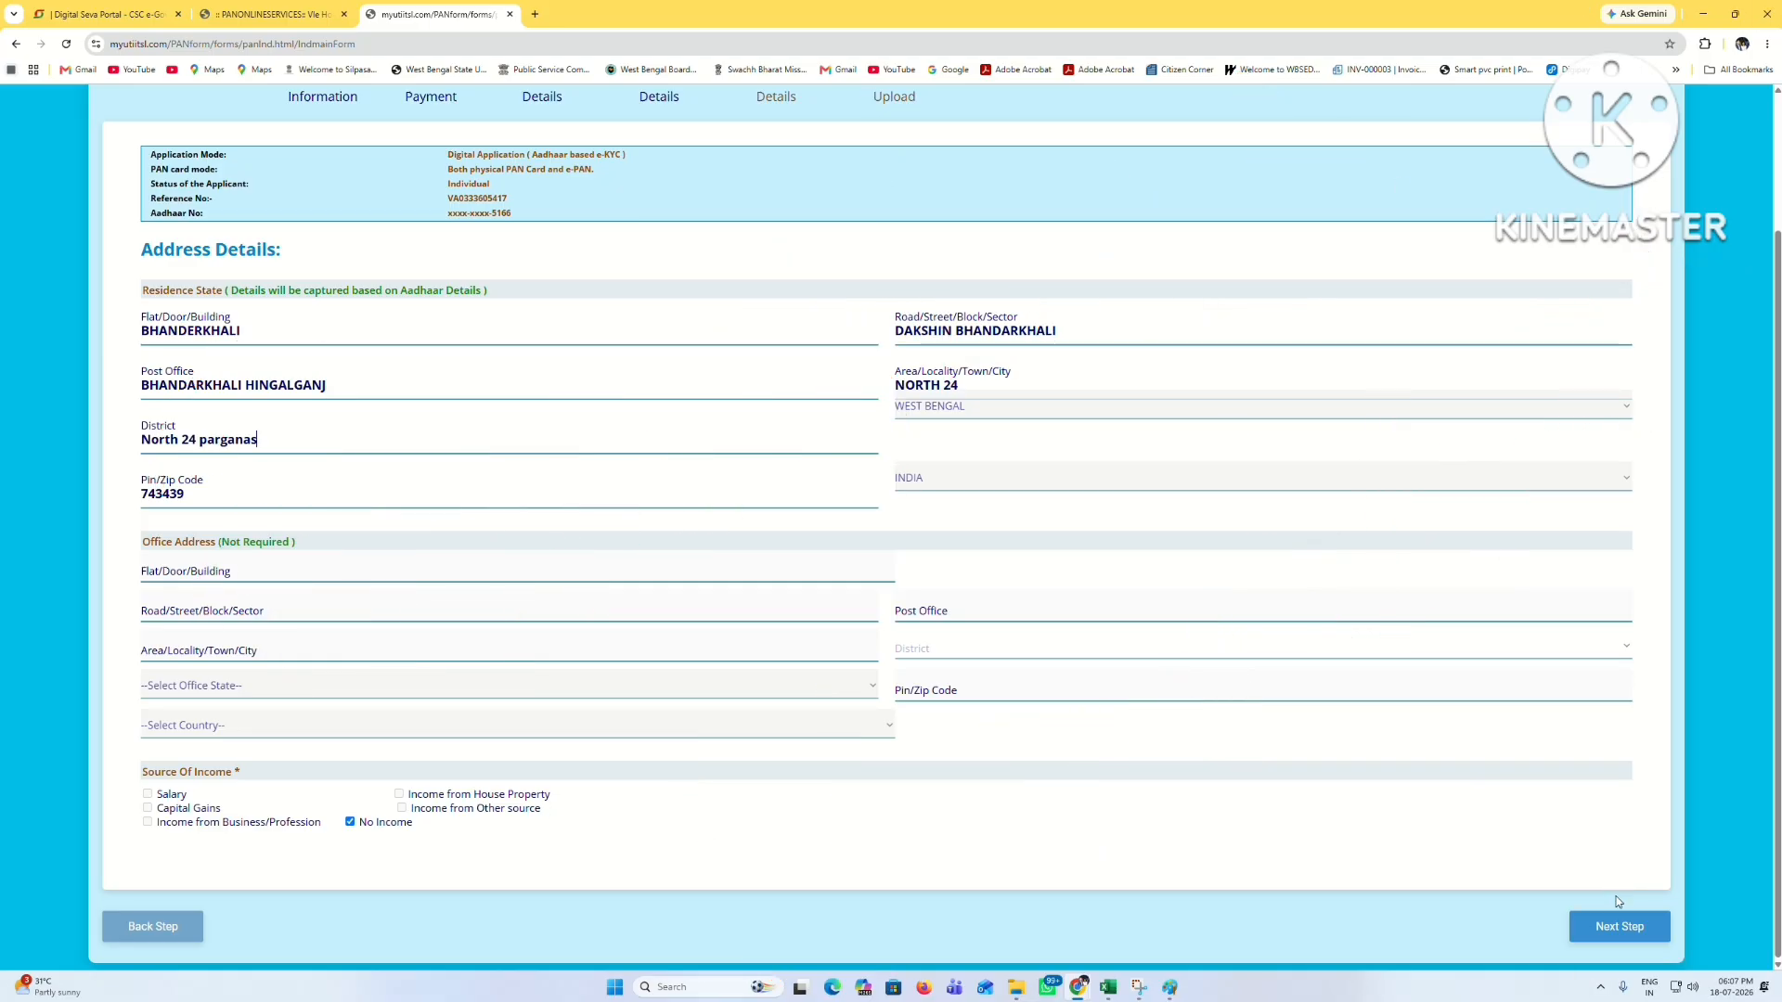
Advance to Other Details, dismiss the AO Code message, and set the declaration capacity to SELF
left_click(1612, 929)
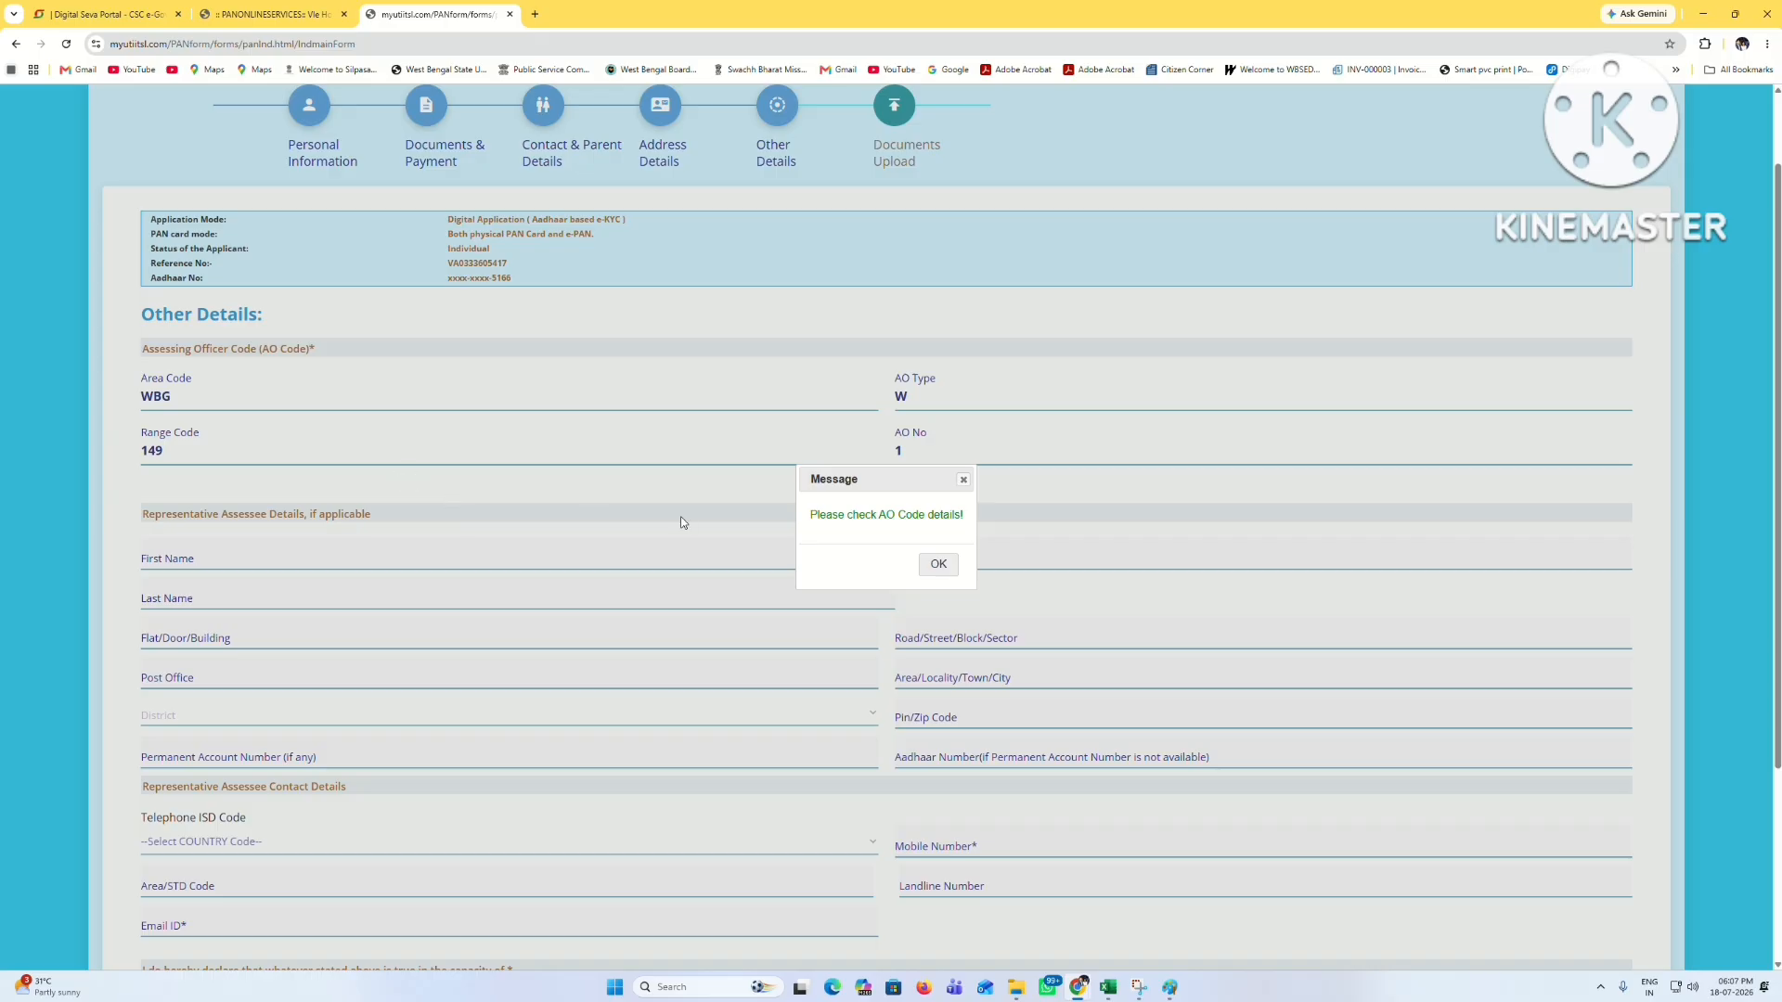
left_click(938, 563)
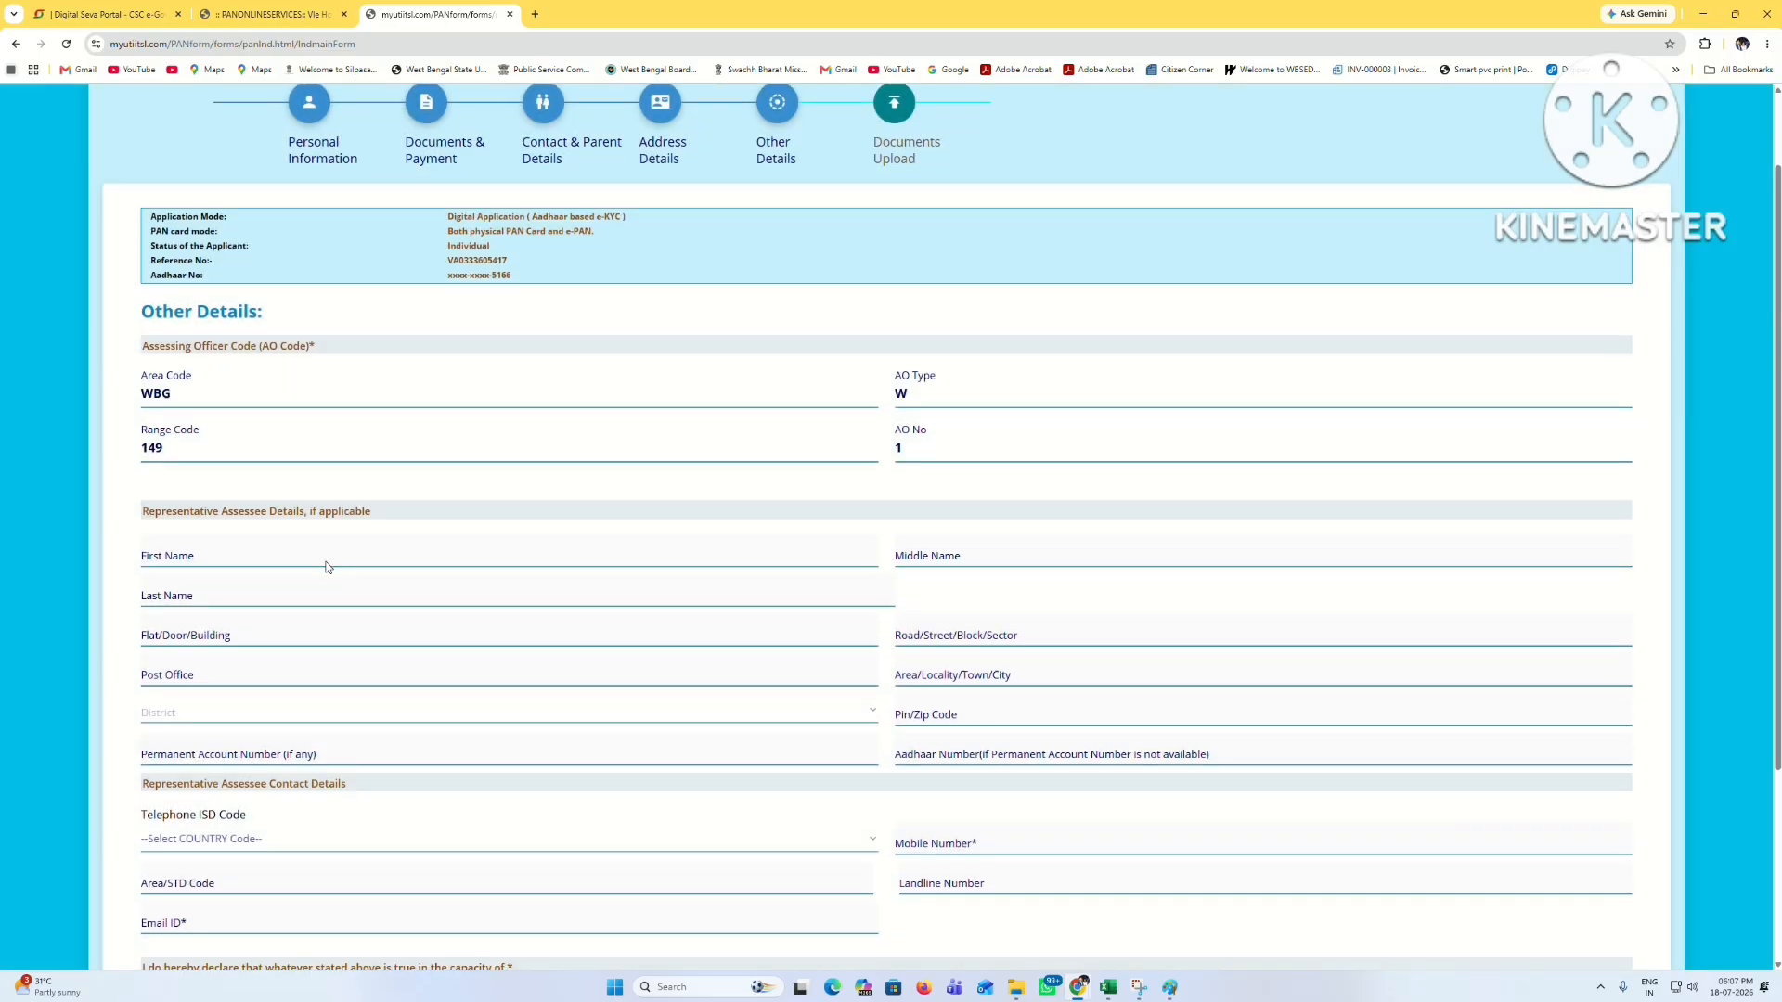
scroll(326, 567, "down", 3)
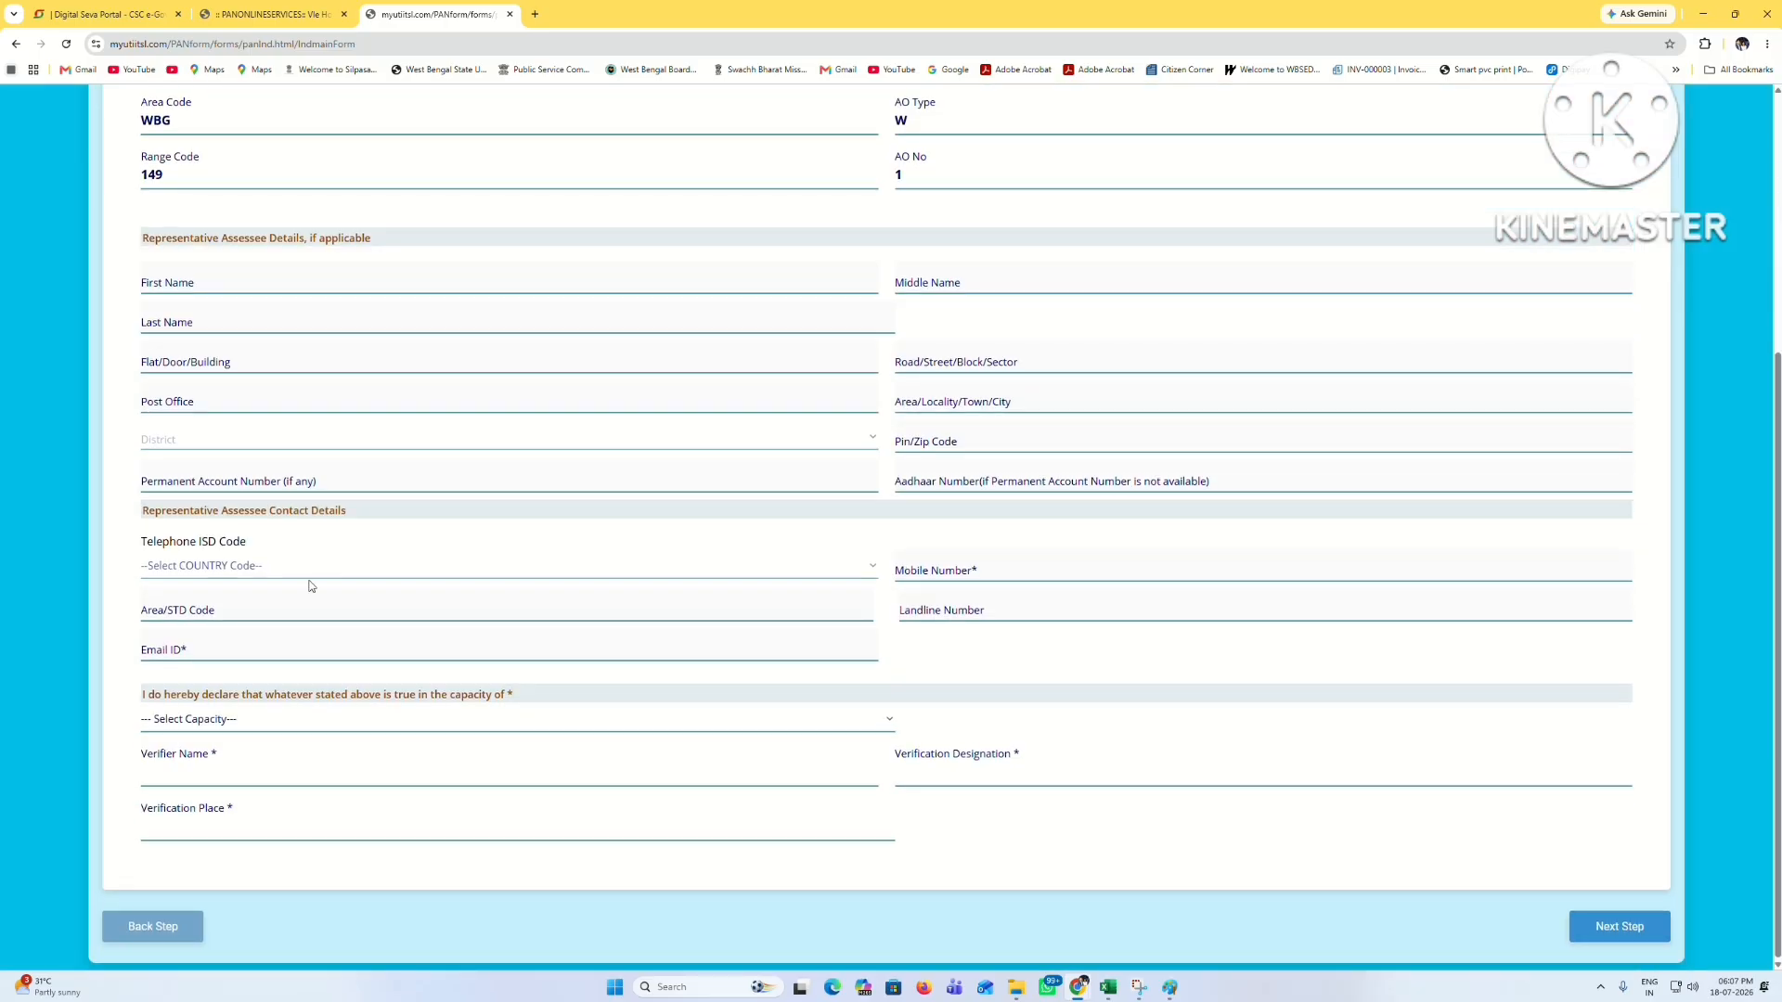
left_click(220, 720)
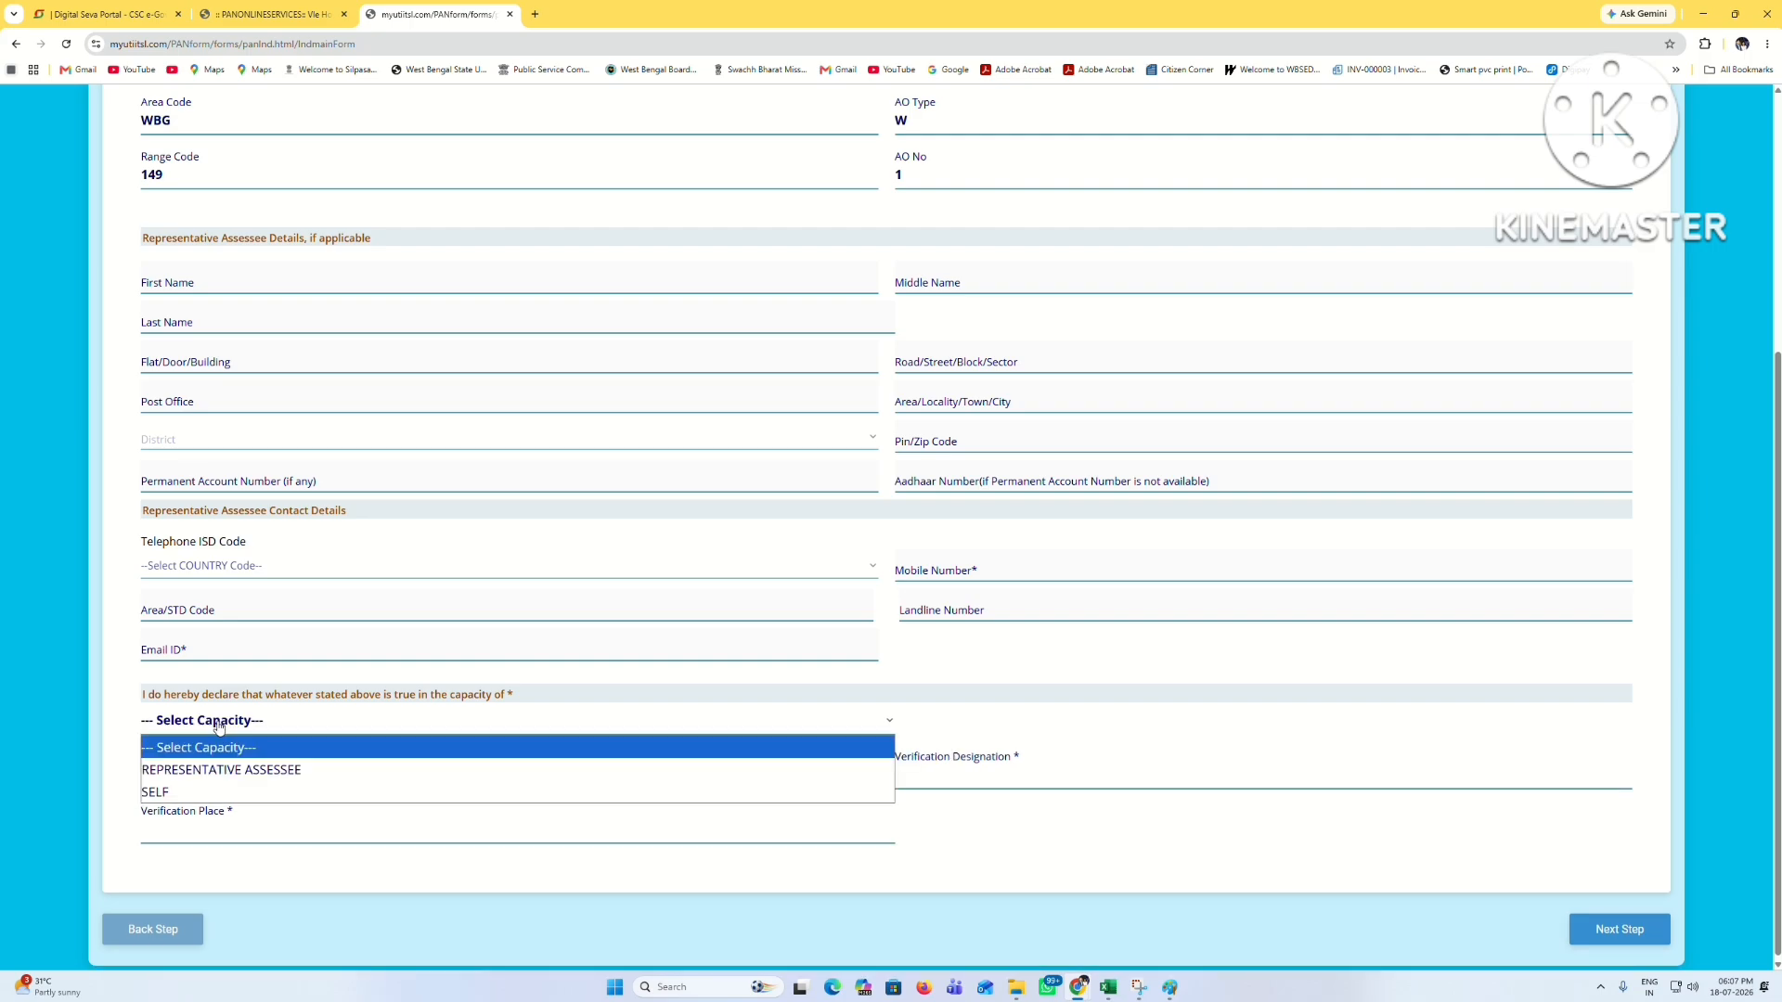
left_click(186, 790)
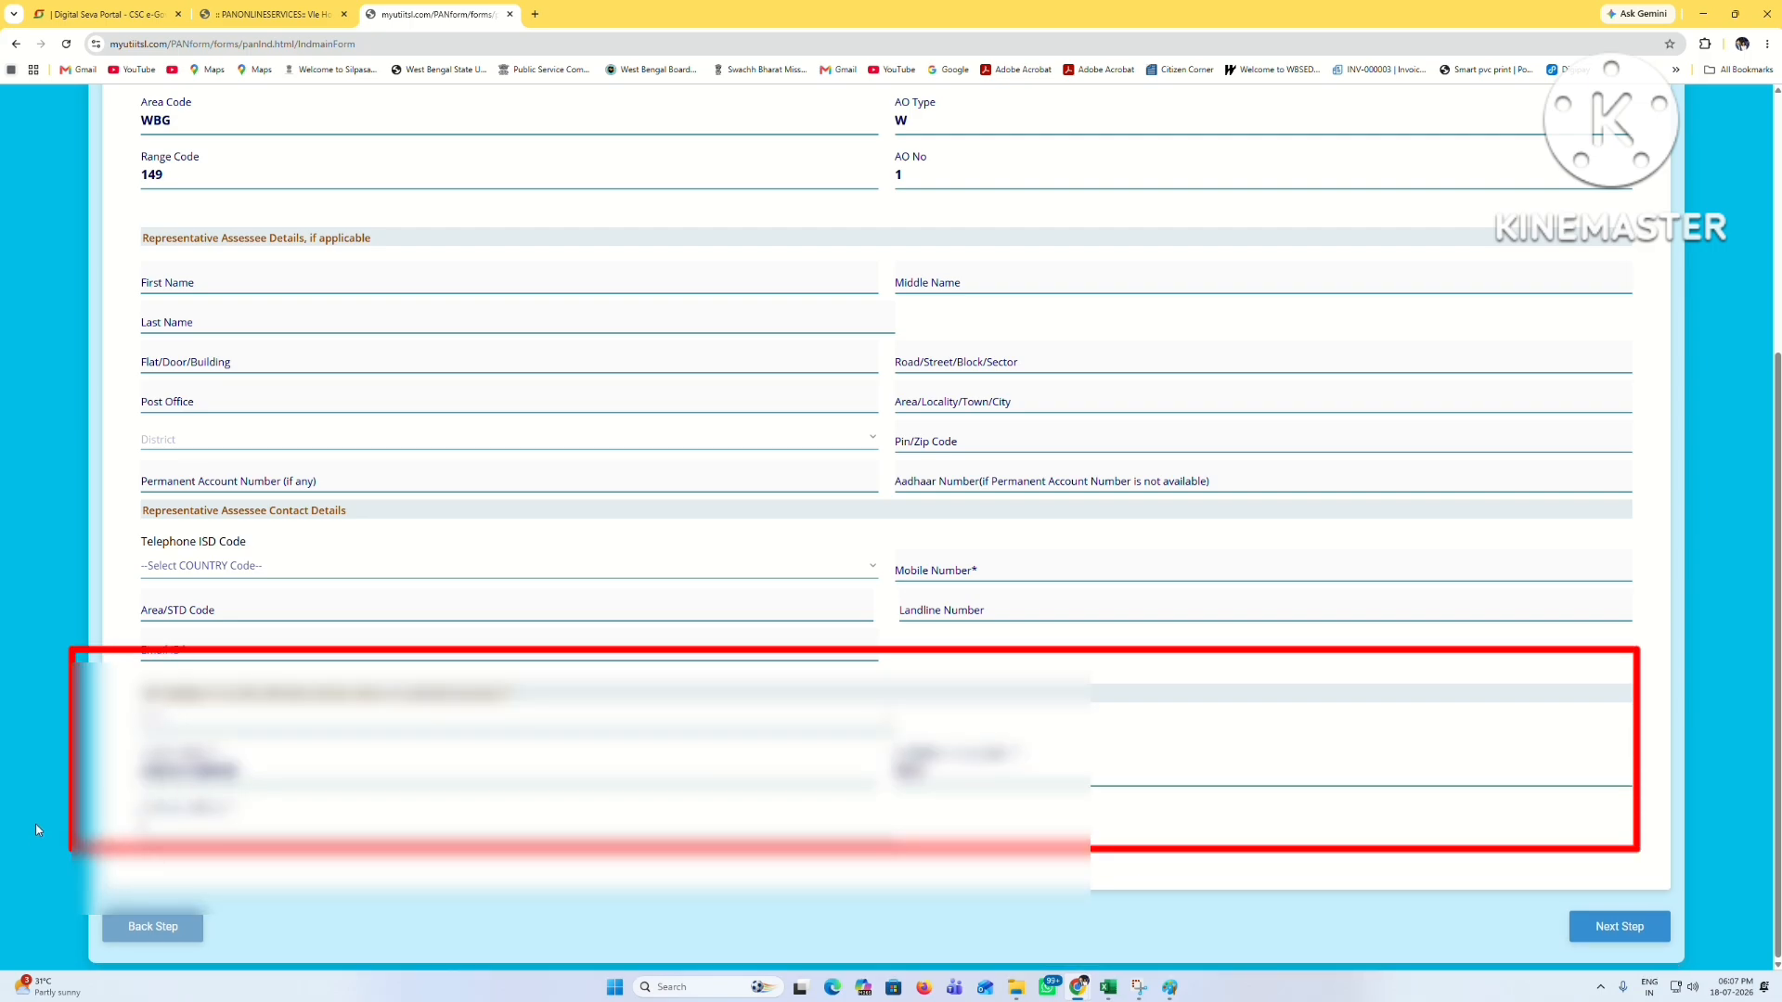
Fill in the verification place and continue to the Documents Upload step
type("MALD")
key("BackSpace")
key("BackSpace")
key("BackSpace")
type("LKATA")
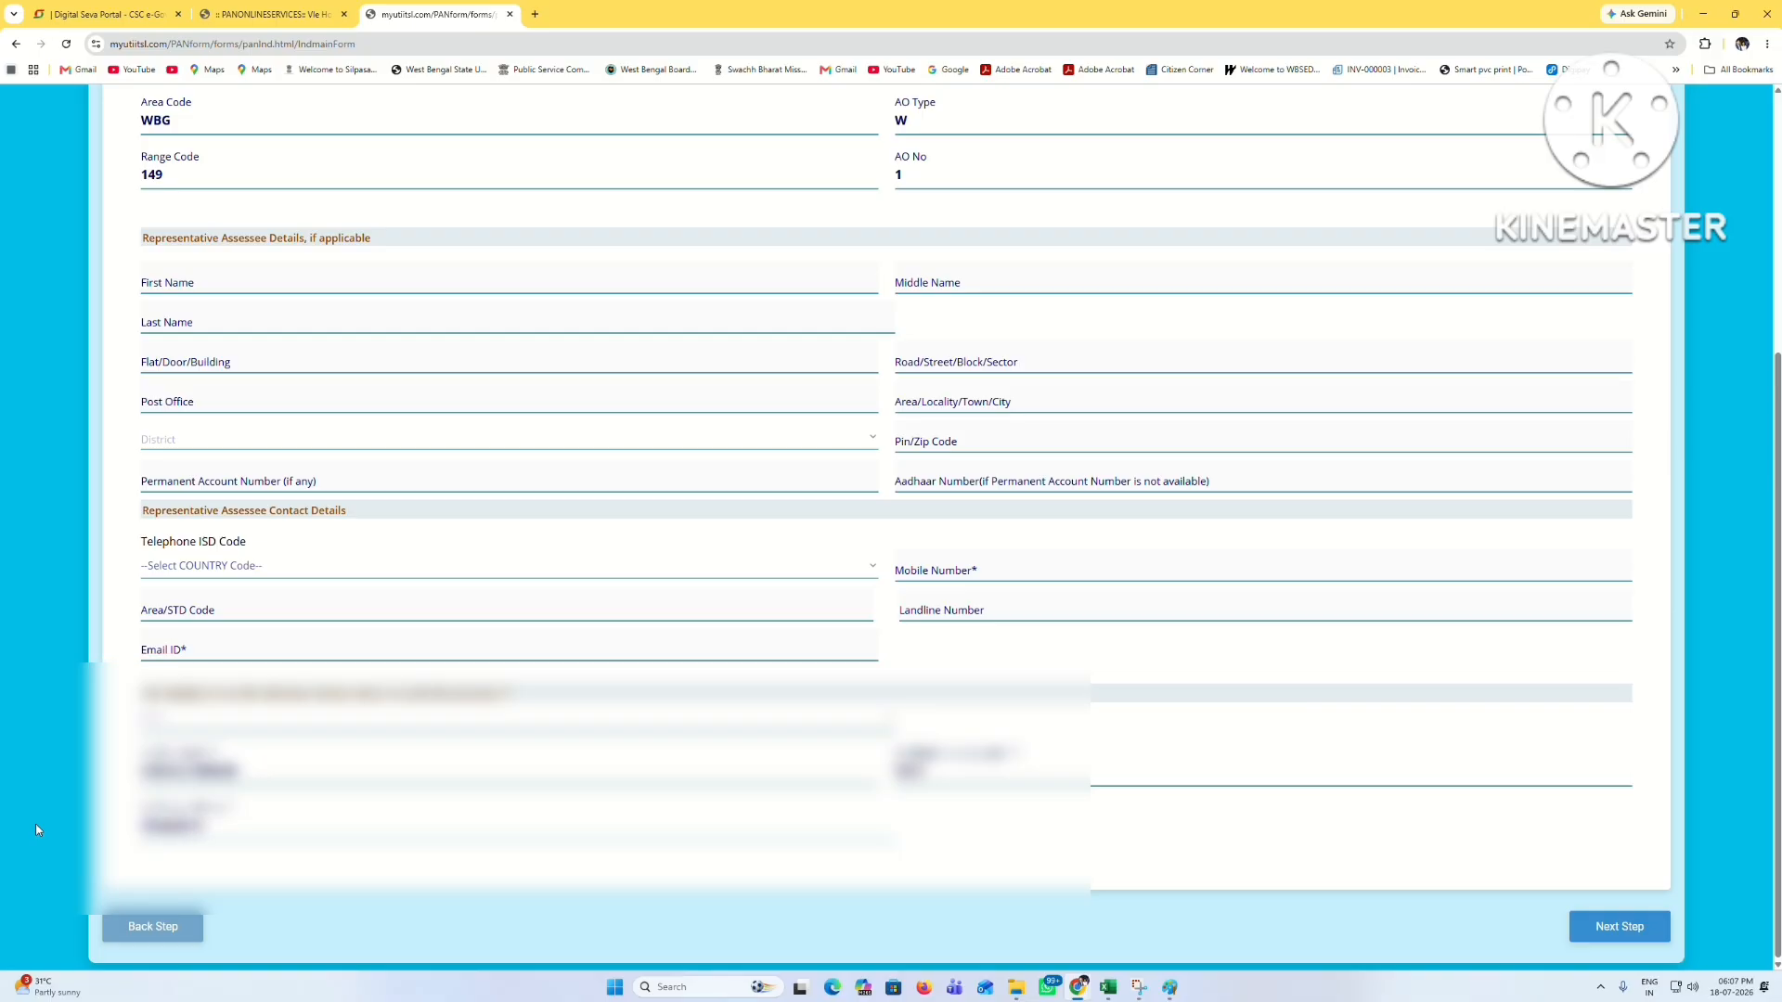
type("ANAS")
key("Tab")
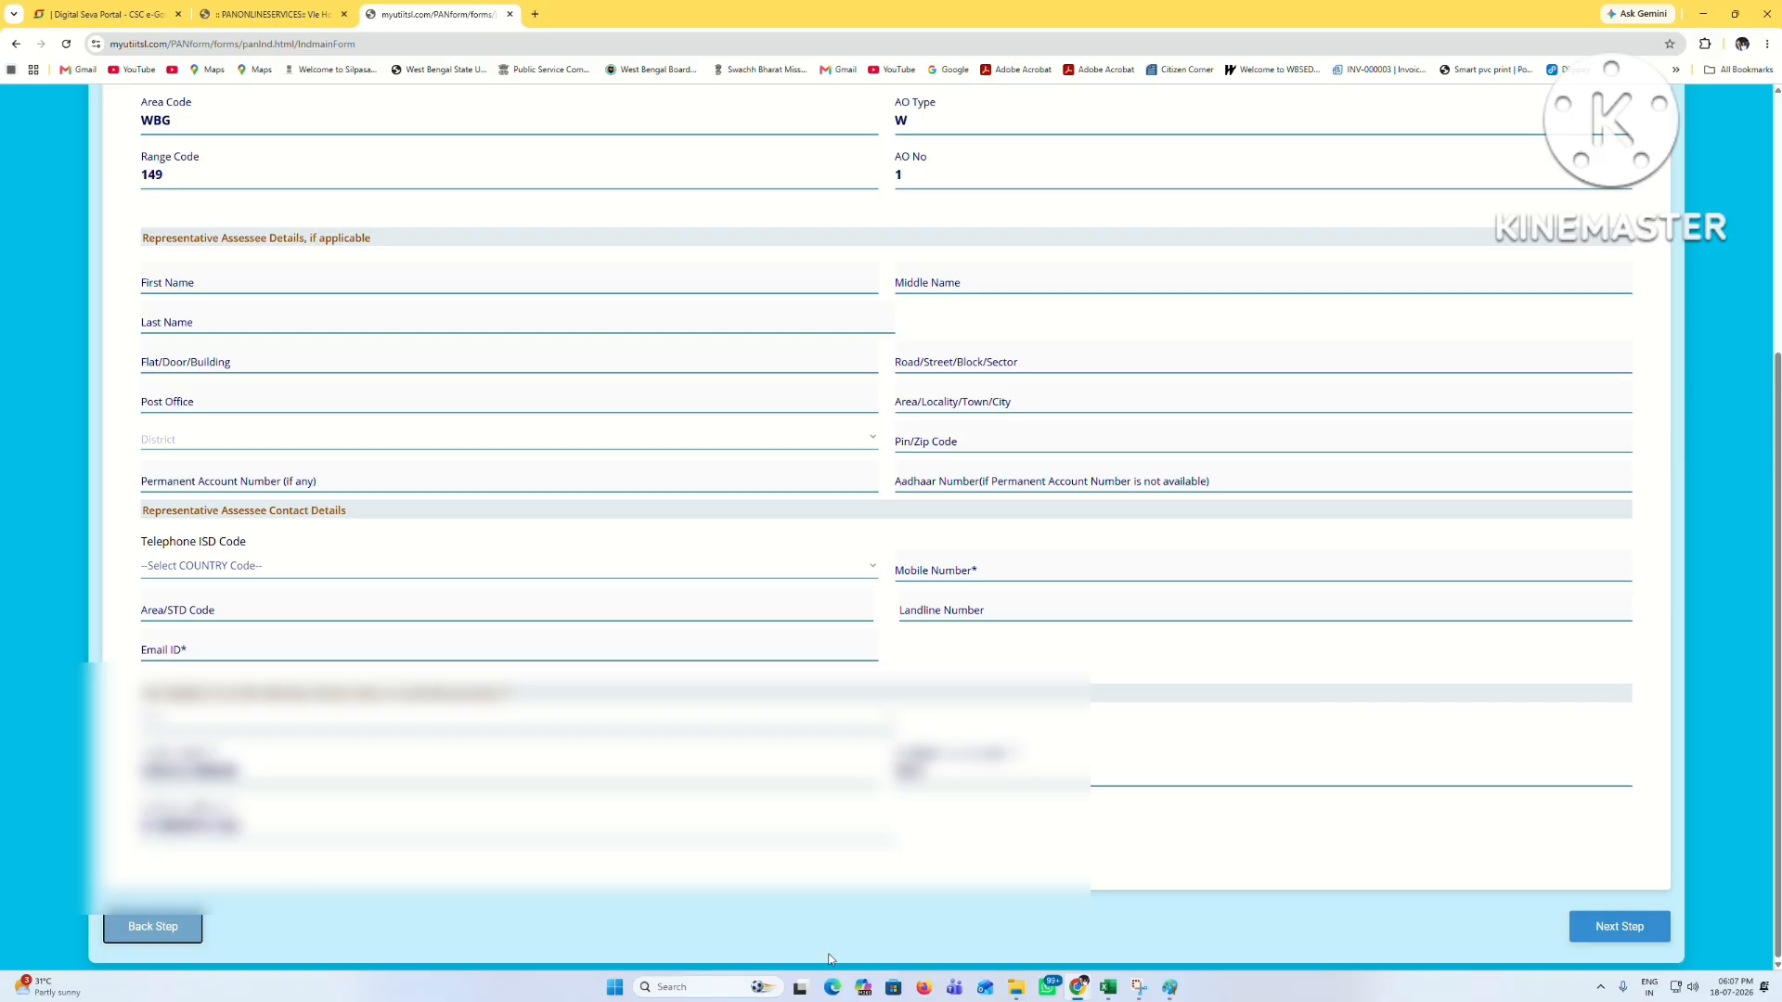
left_click(1583, 938)
left_click(1606, 928)
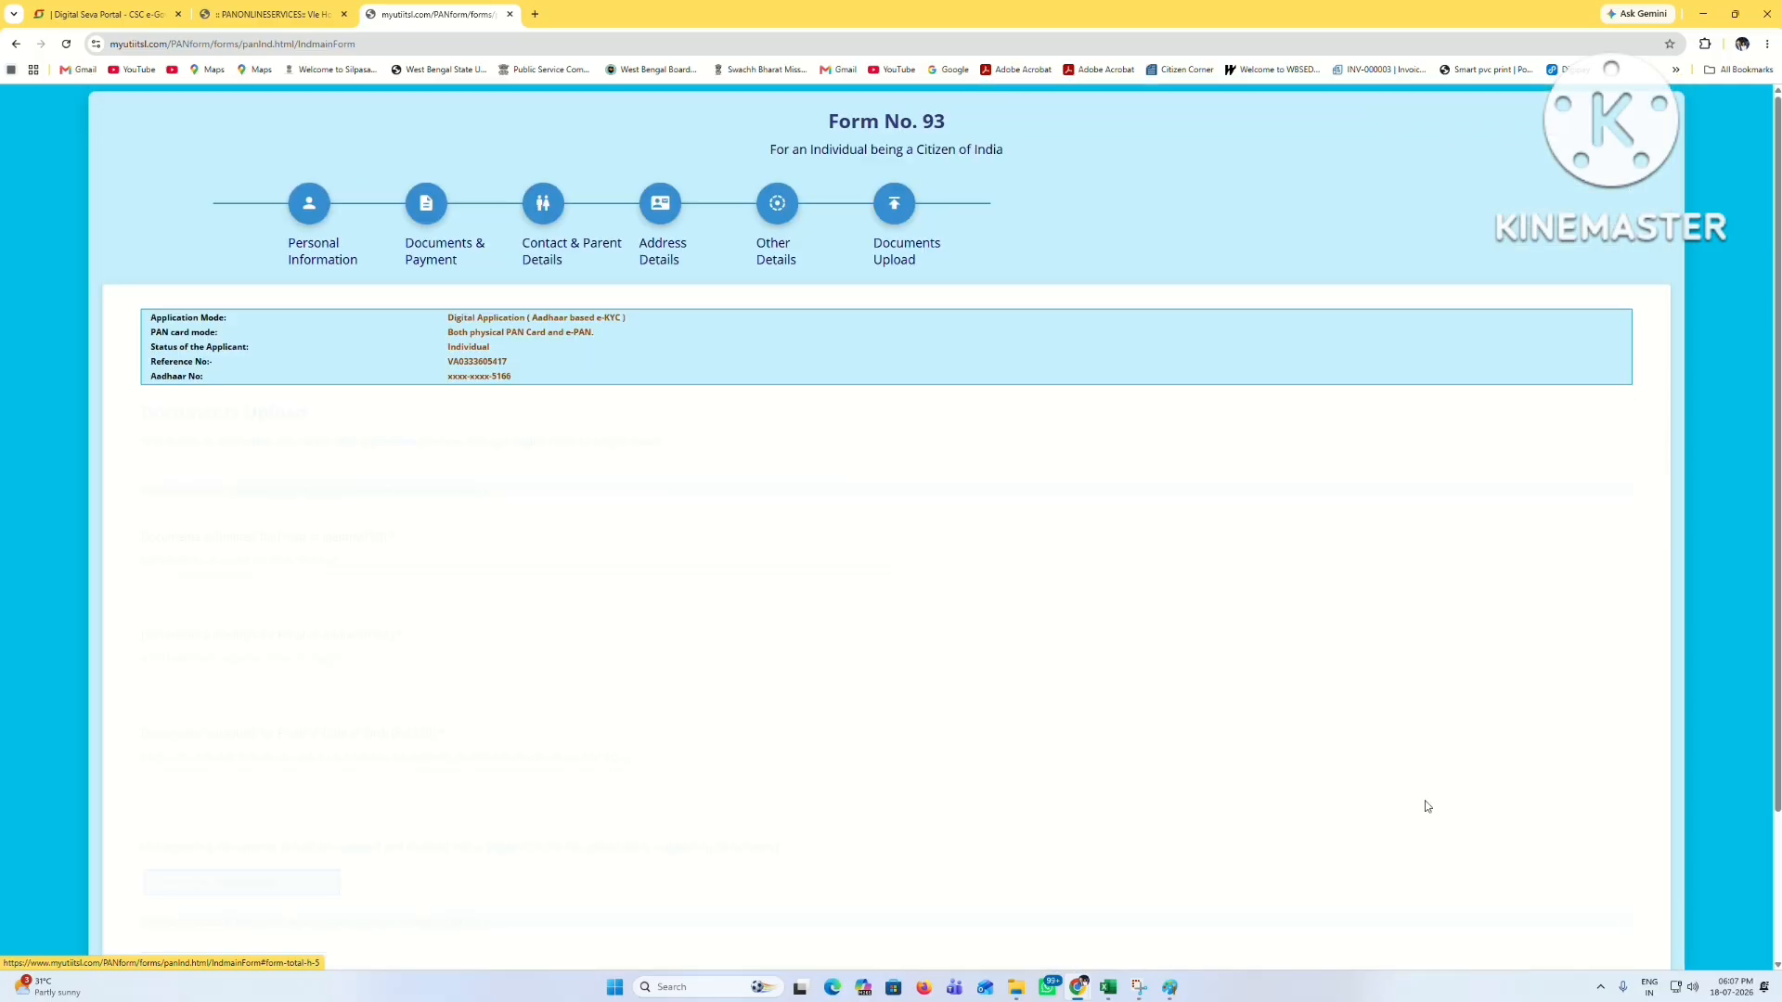
scroll(391, 544, "down", 2)
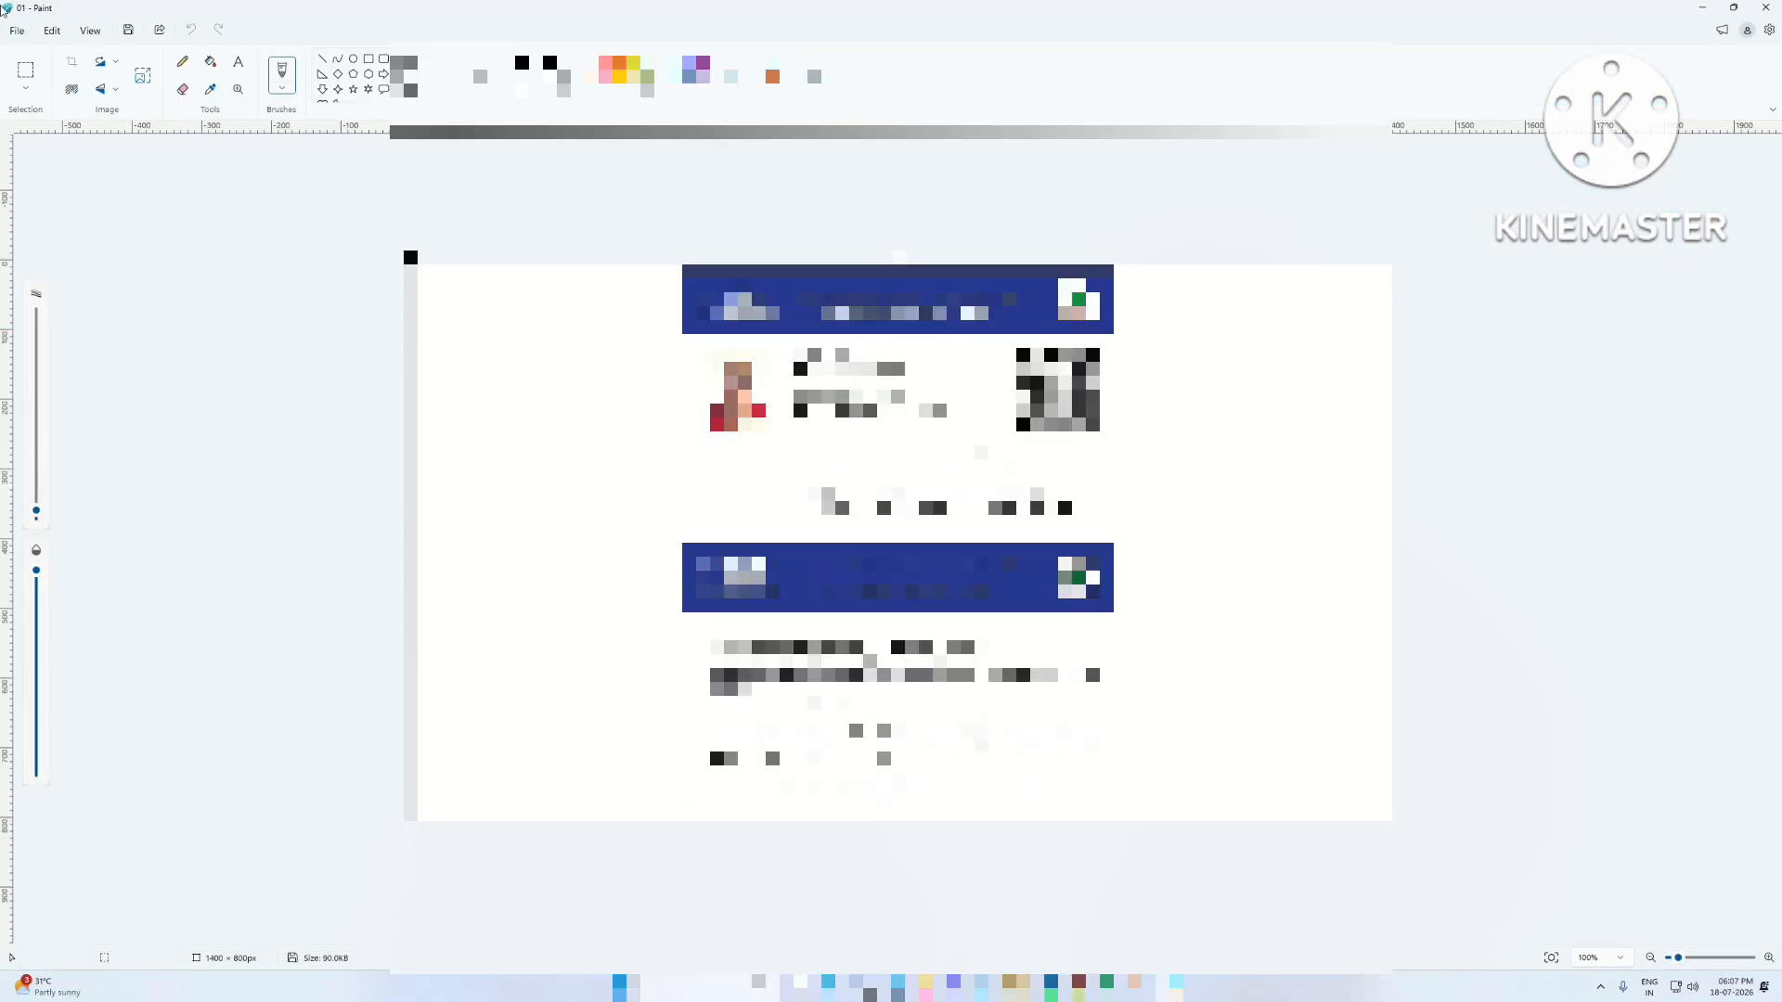
Print the open document image from Microsoft Paint's File menu
left_click(16, 30)
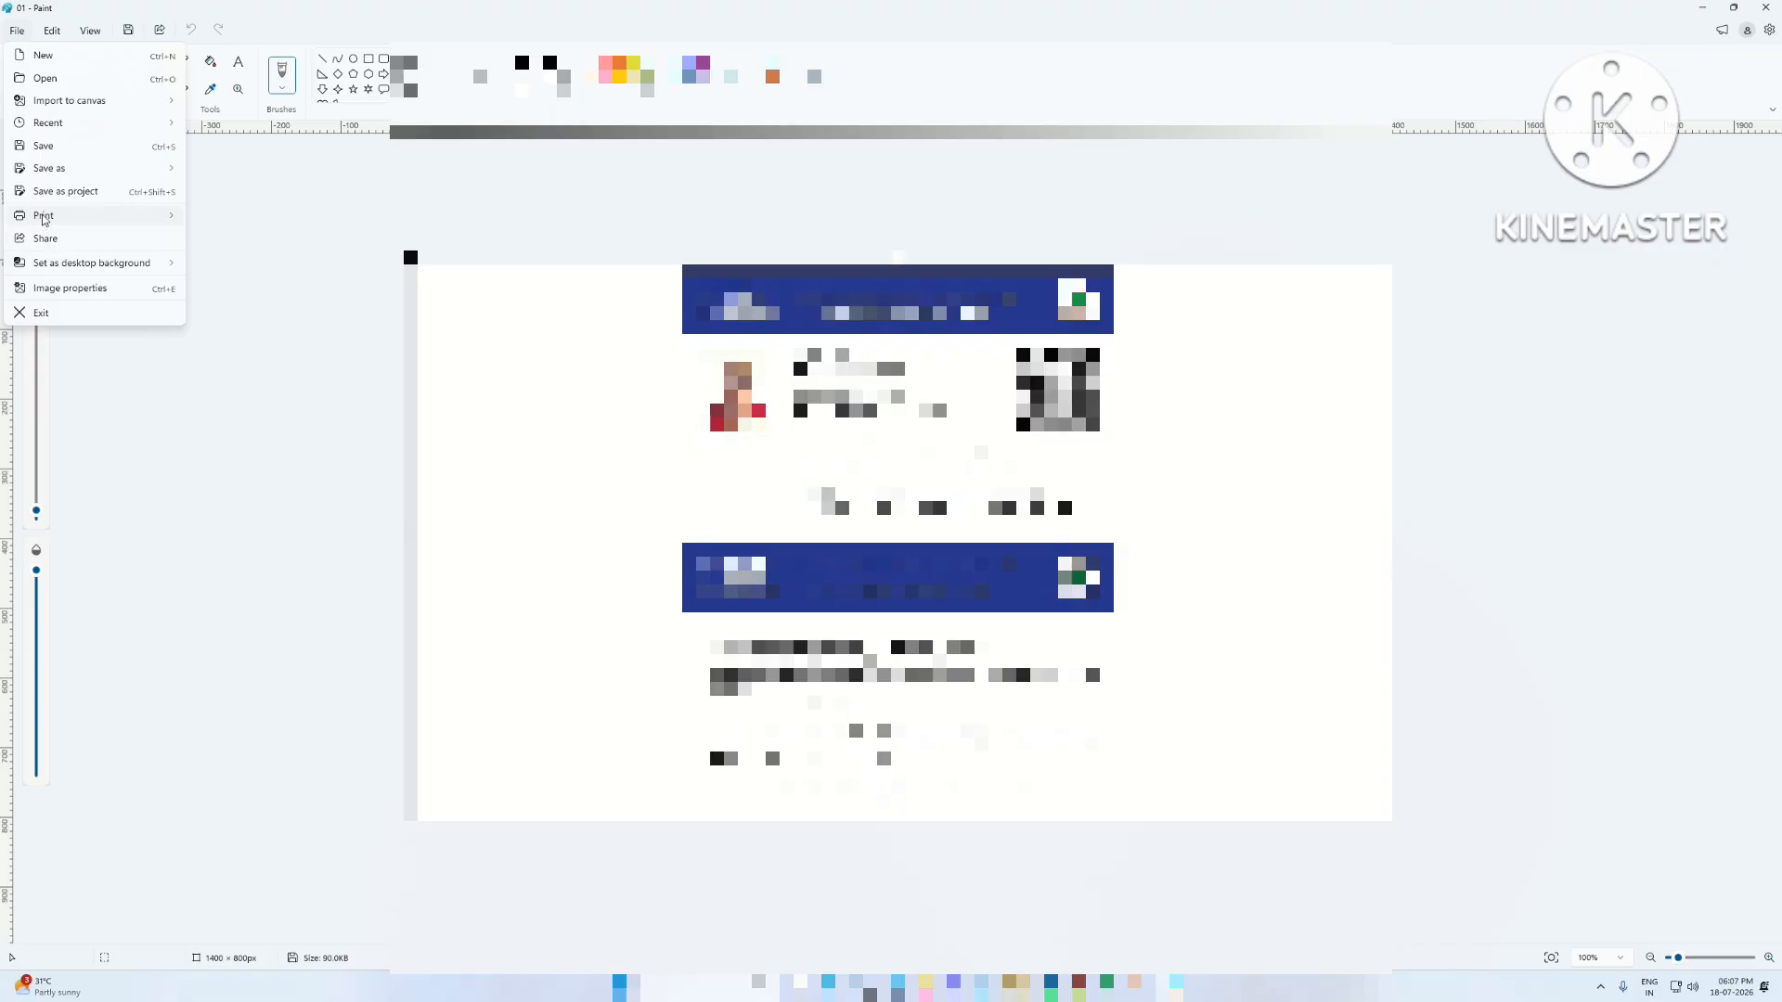
left_click(192, 216)
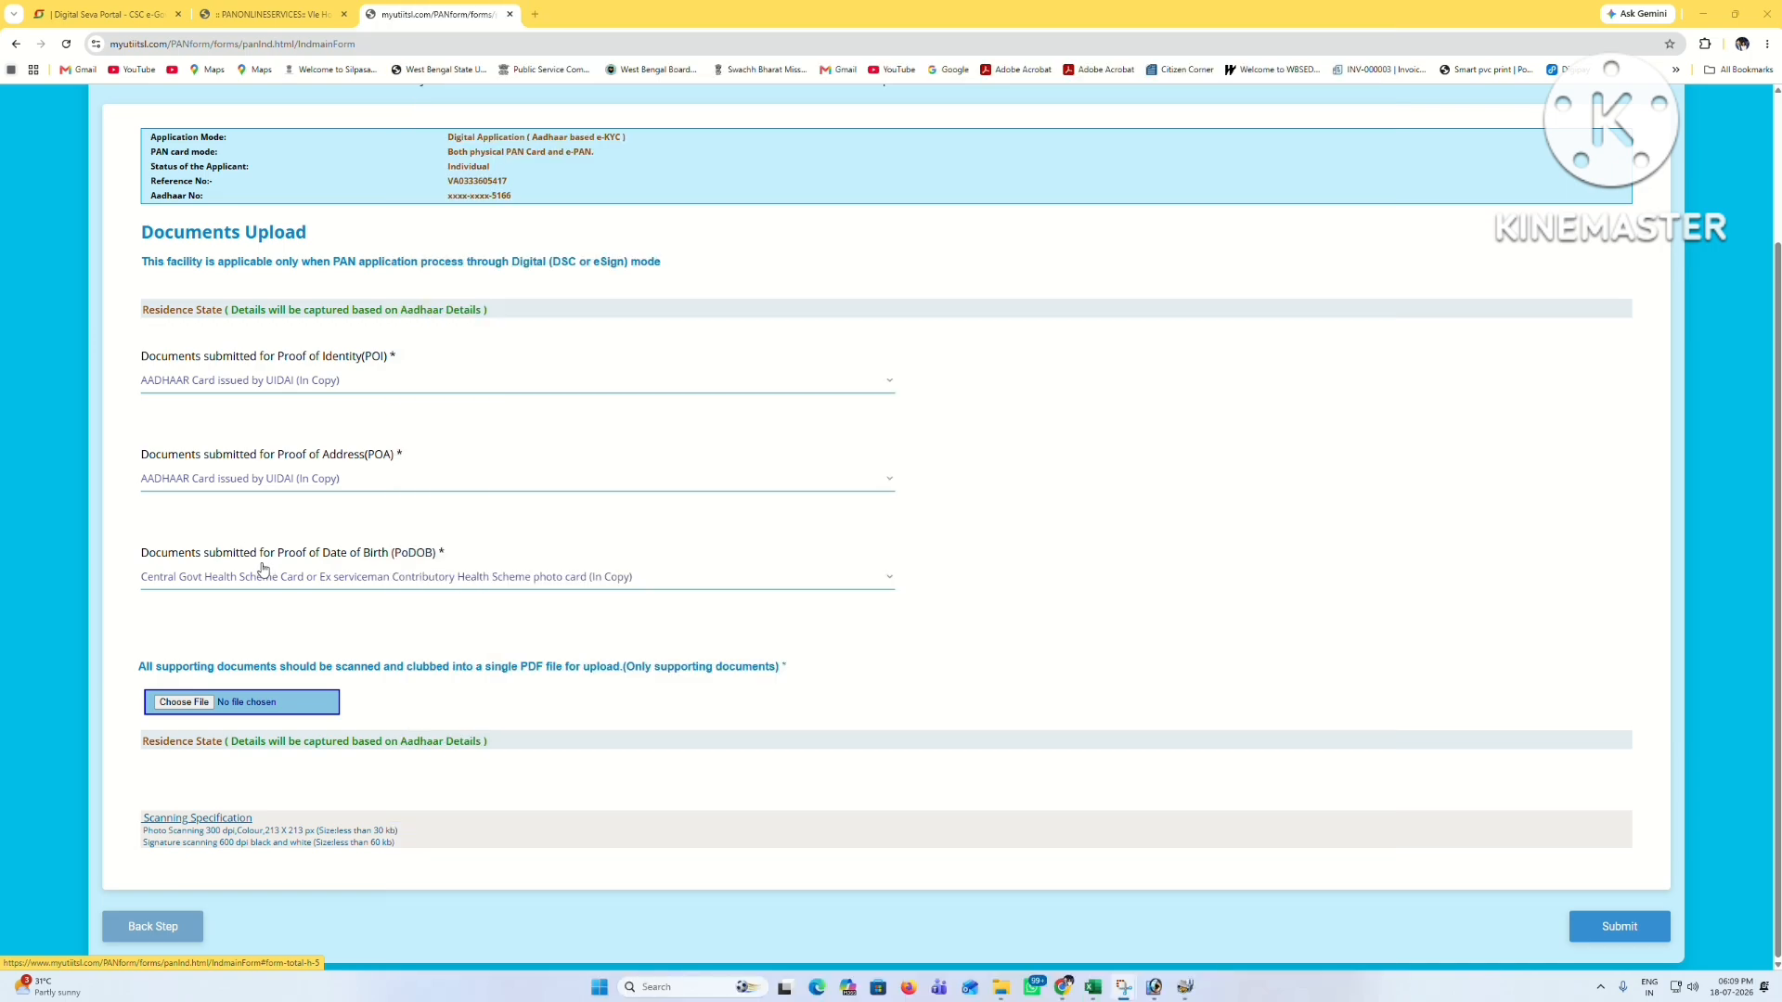
Browse for the supporting documents PDF to attach to the Form 93 upload
left_click(176, 702)
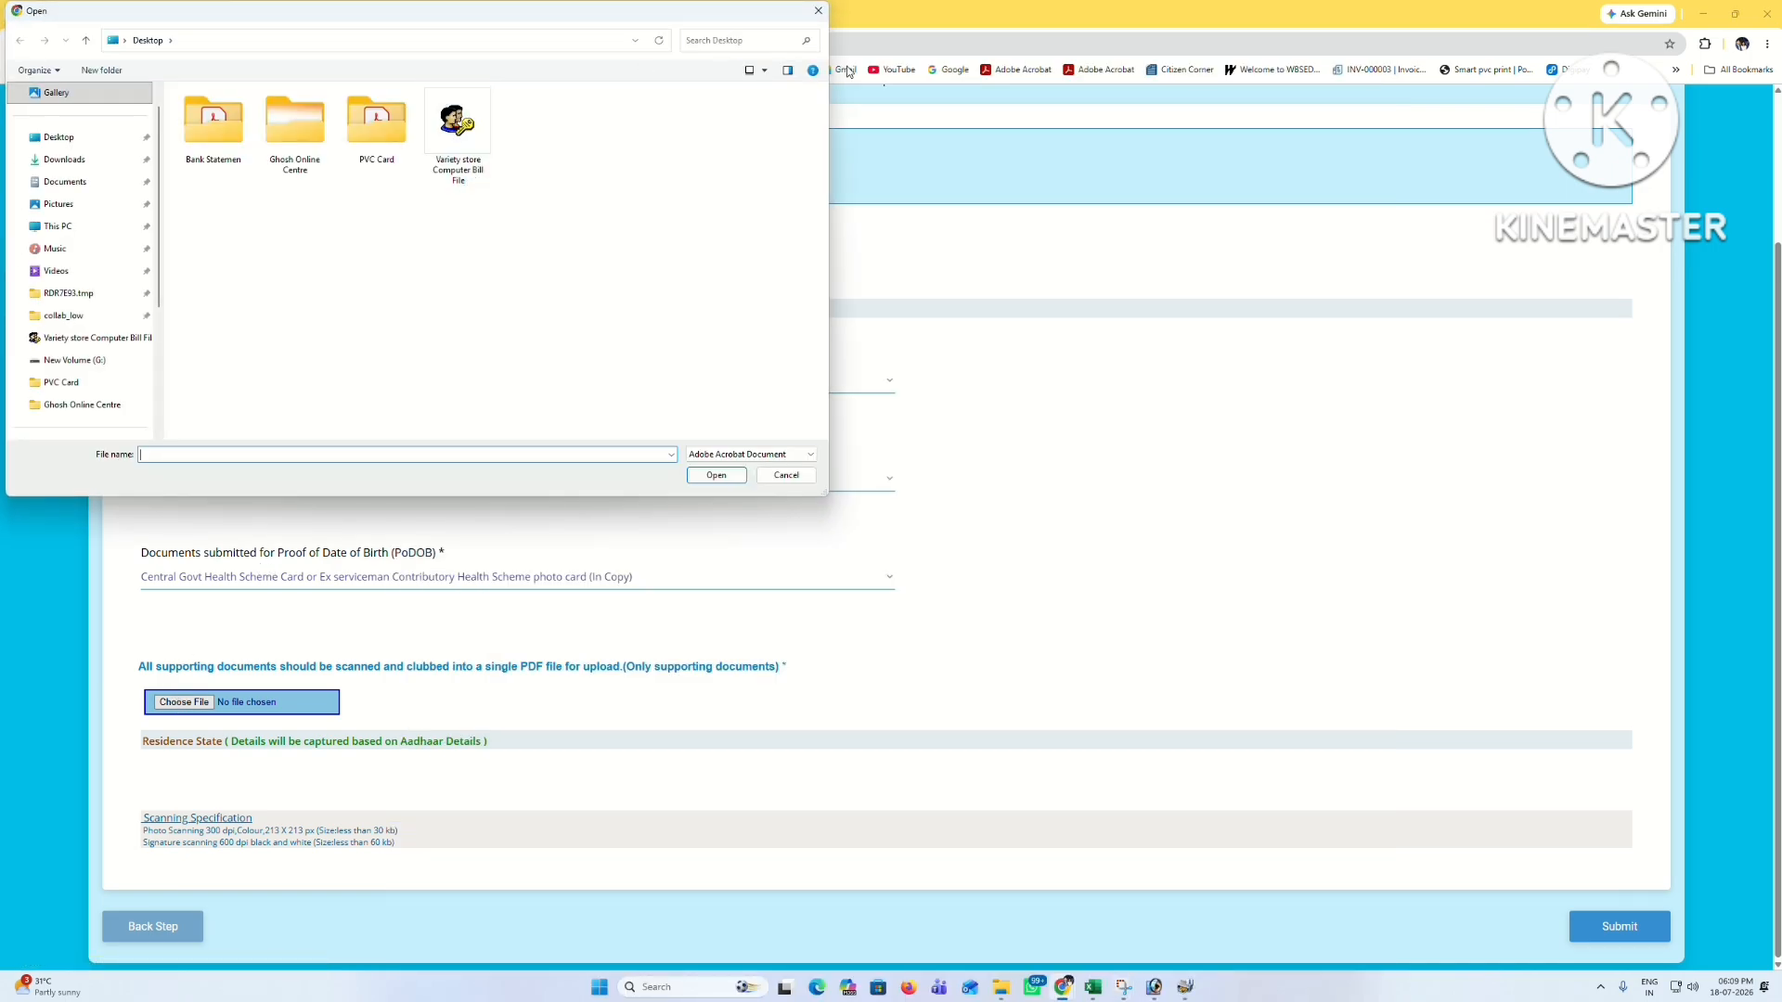
left_click_drag(752, 20, 743, 147)
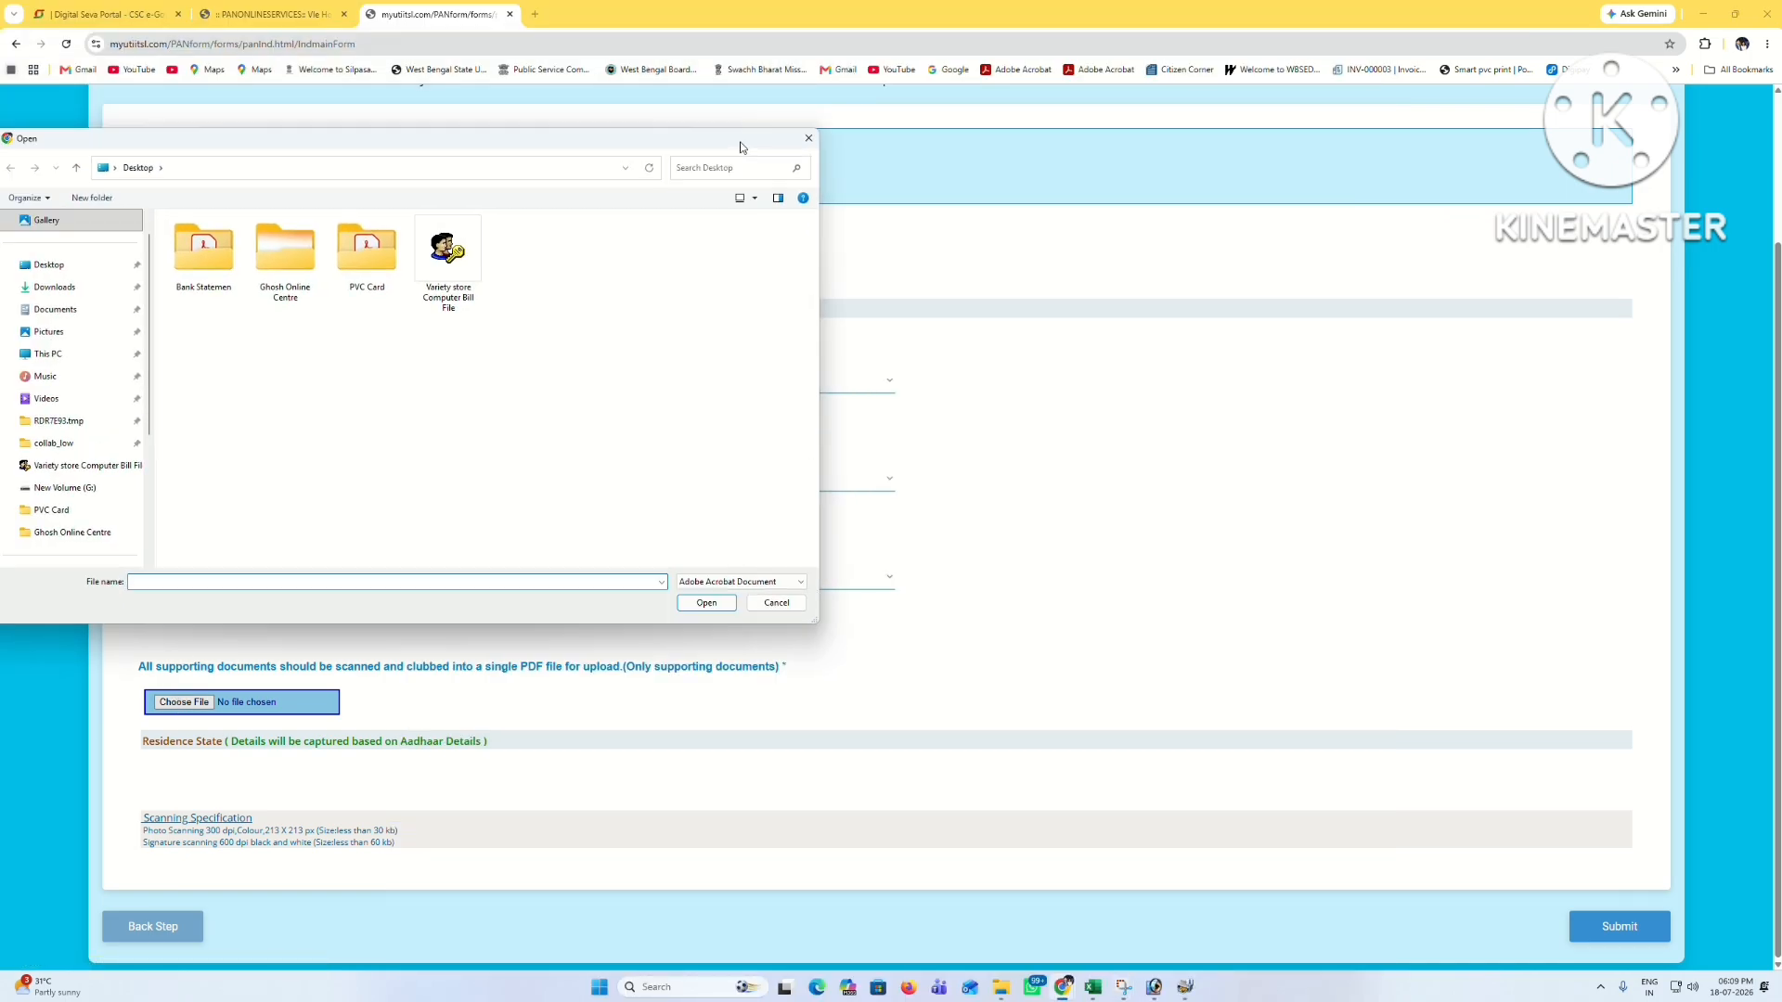
left_click(809, 139)
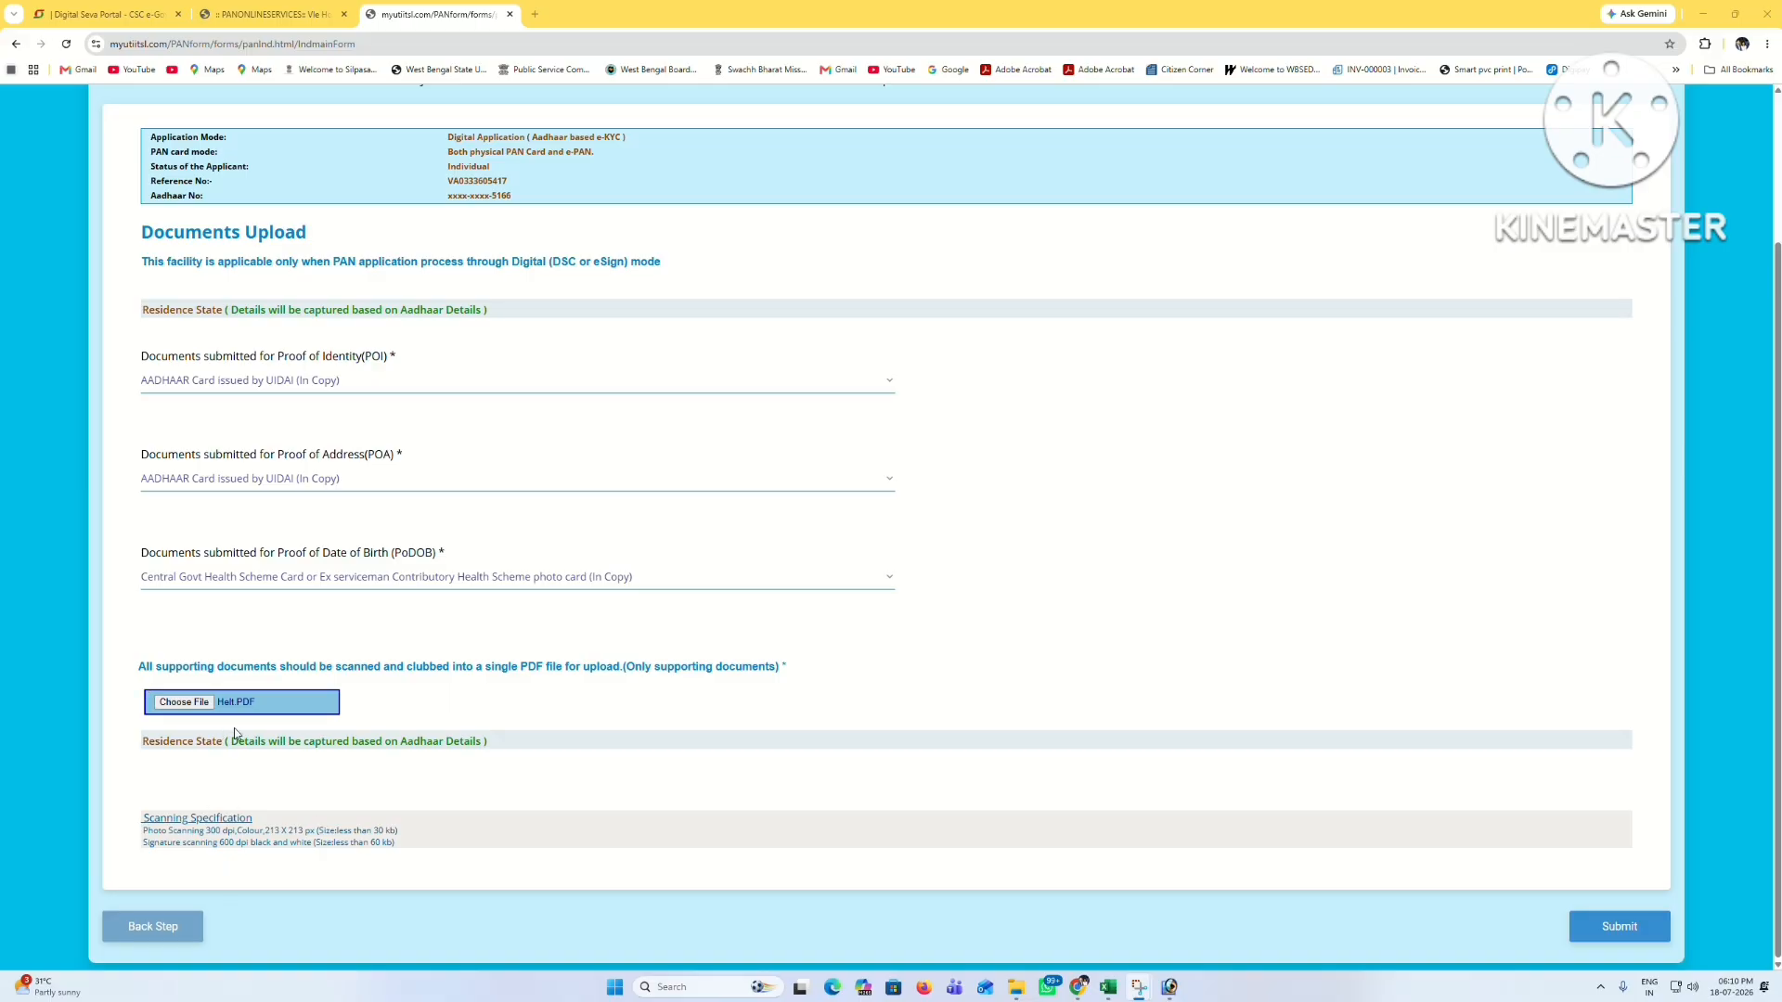
Submit the application, clear the 2 MB size warning, and resubmit with Helt_compressed.pdf
left_click(1583, 922)
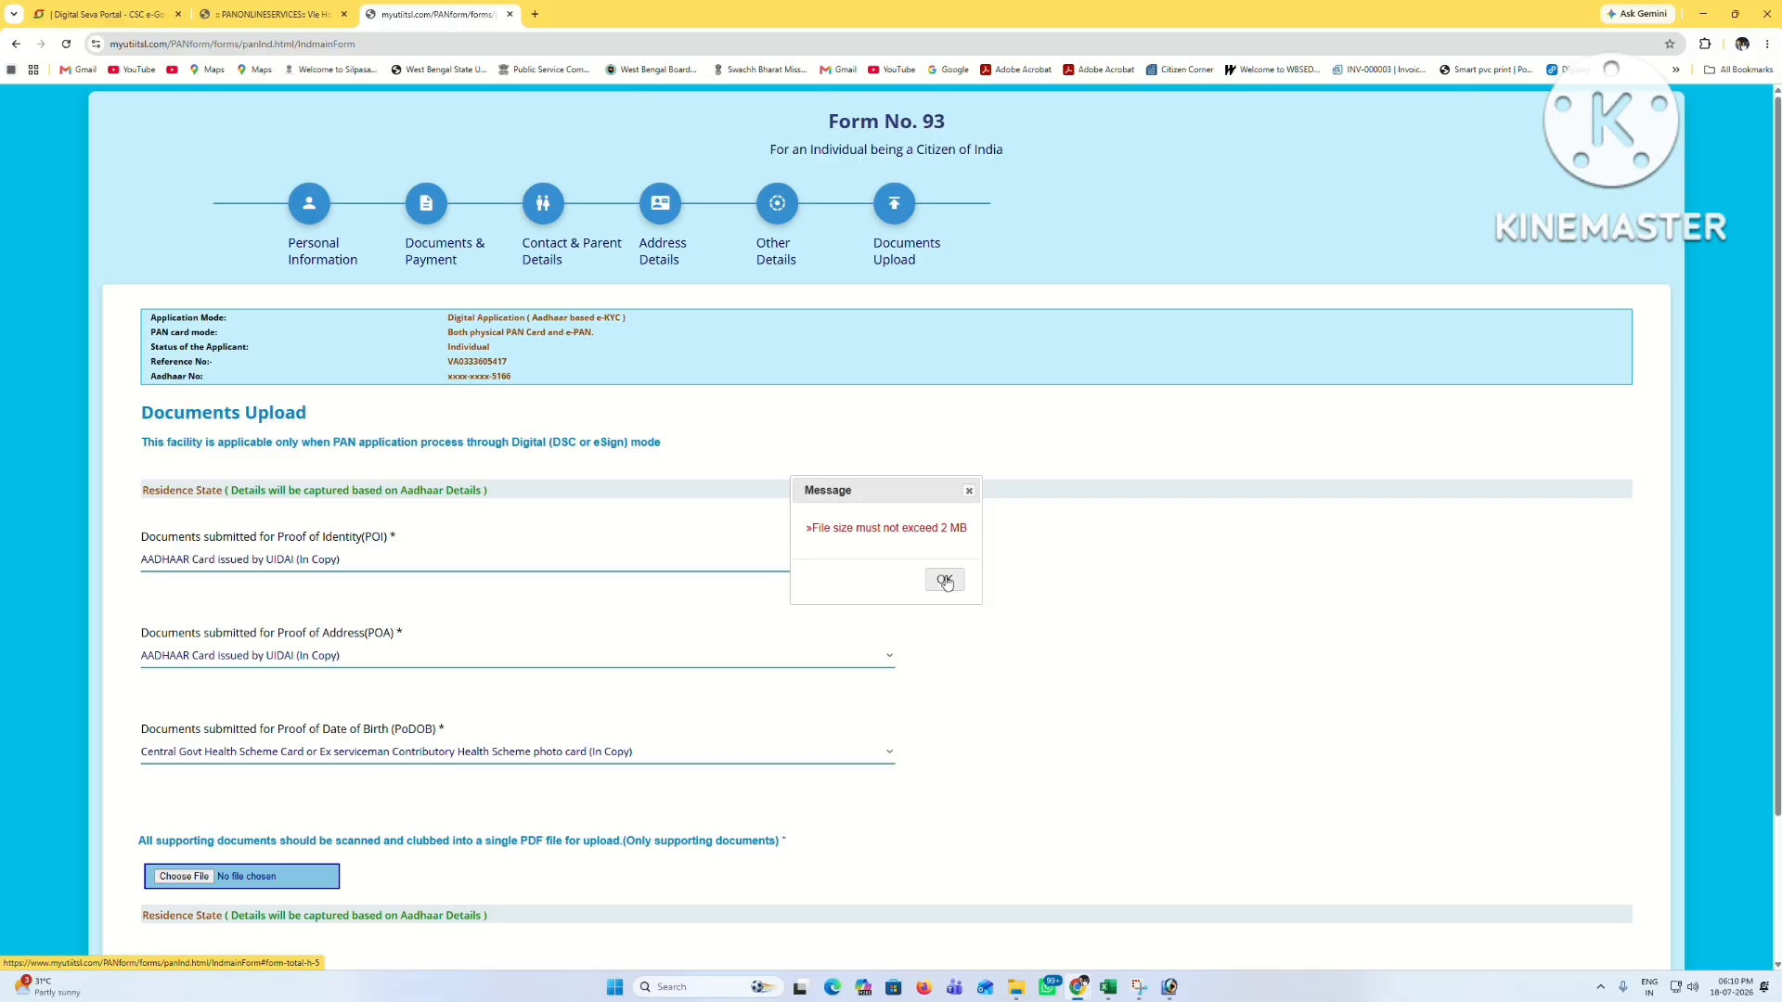
left_click(945, 581)
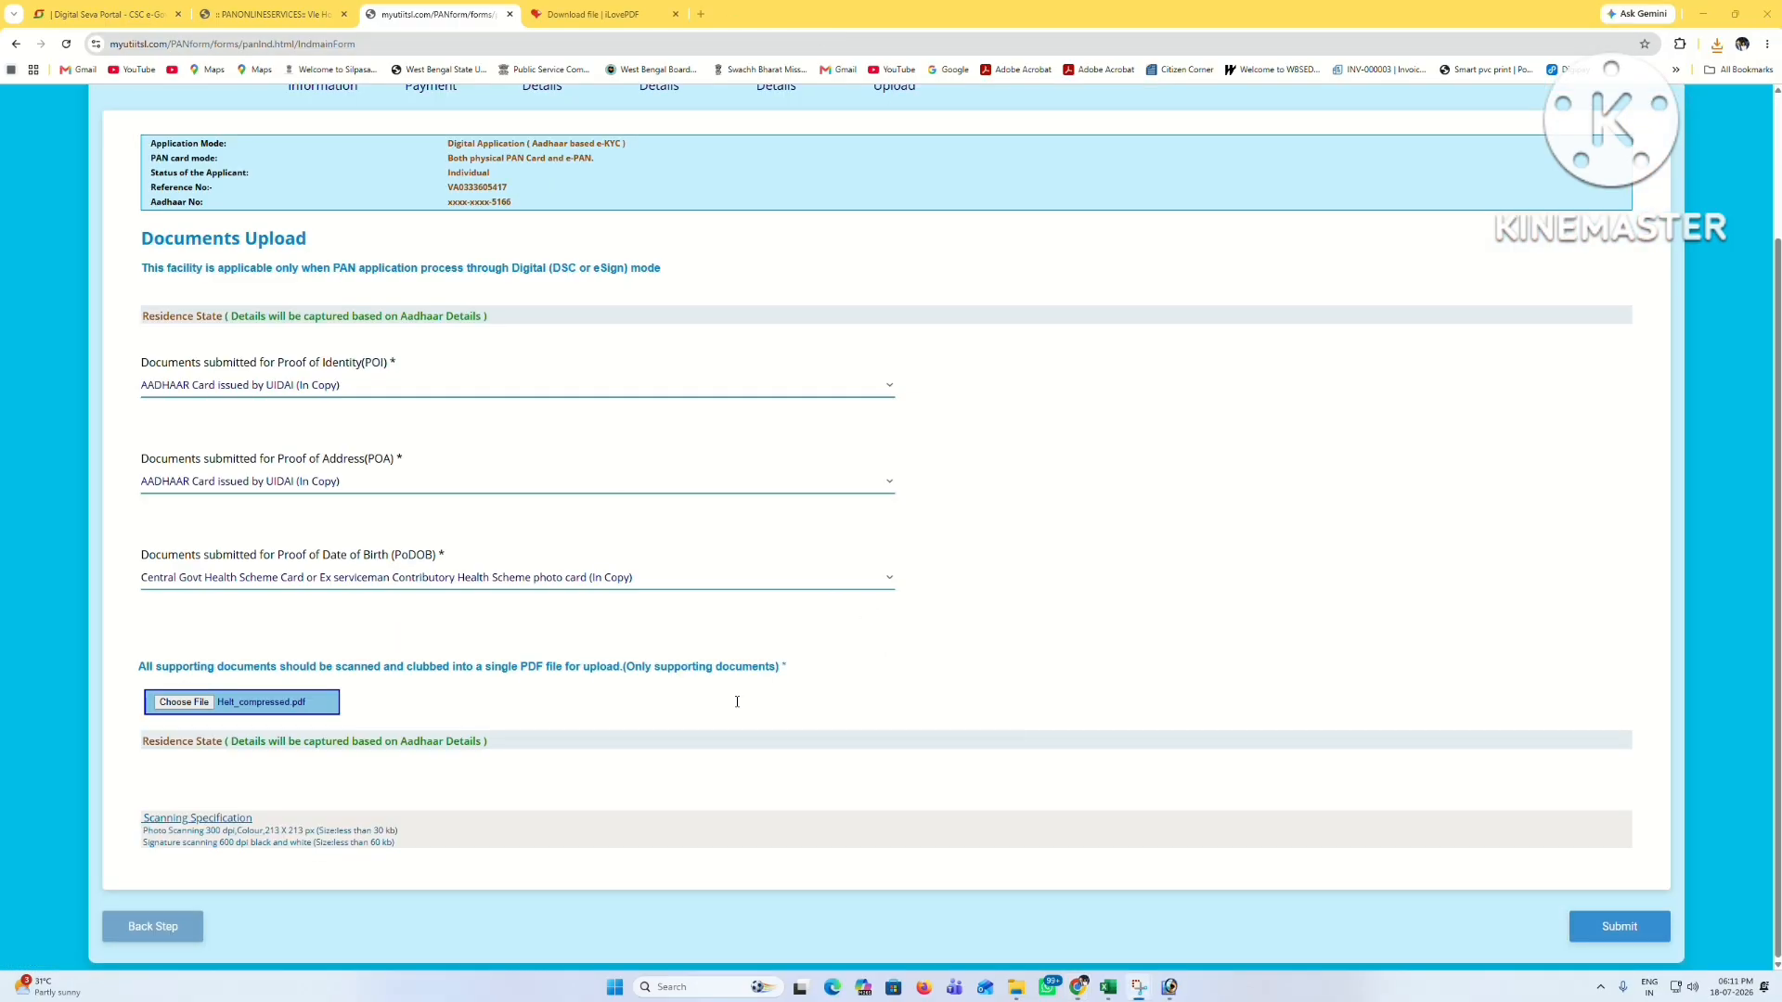
left_click(1613, 926)
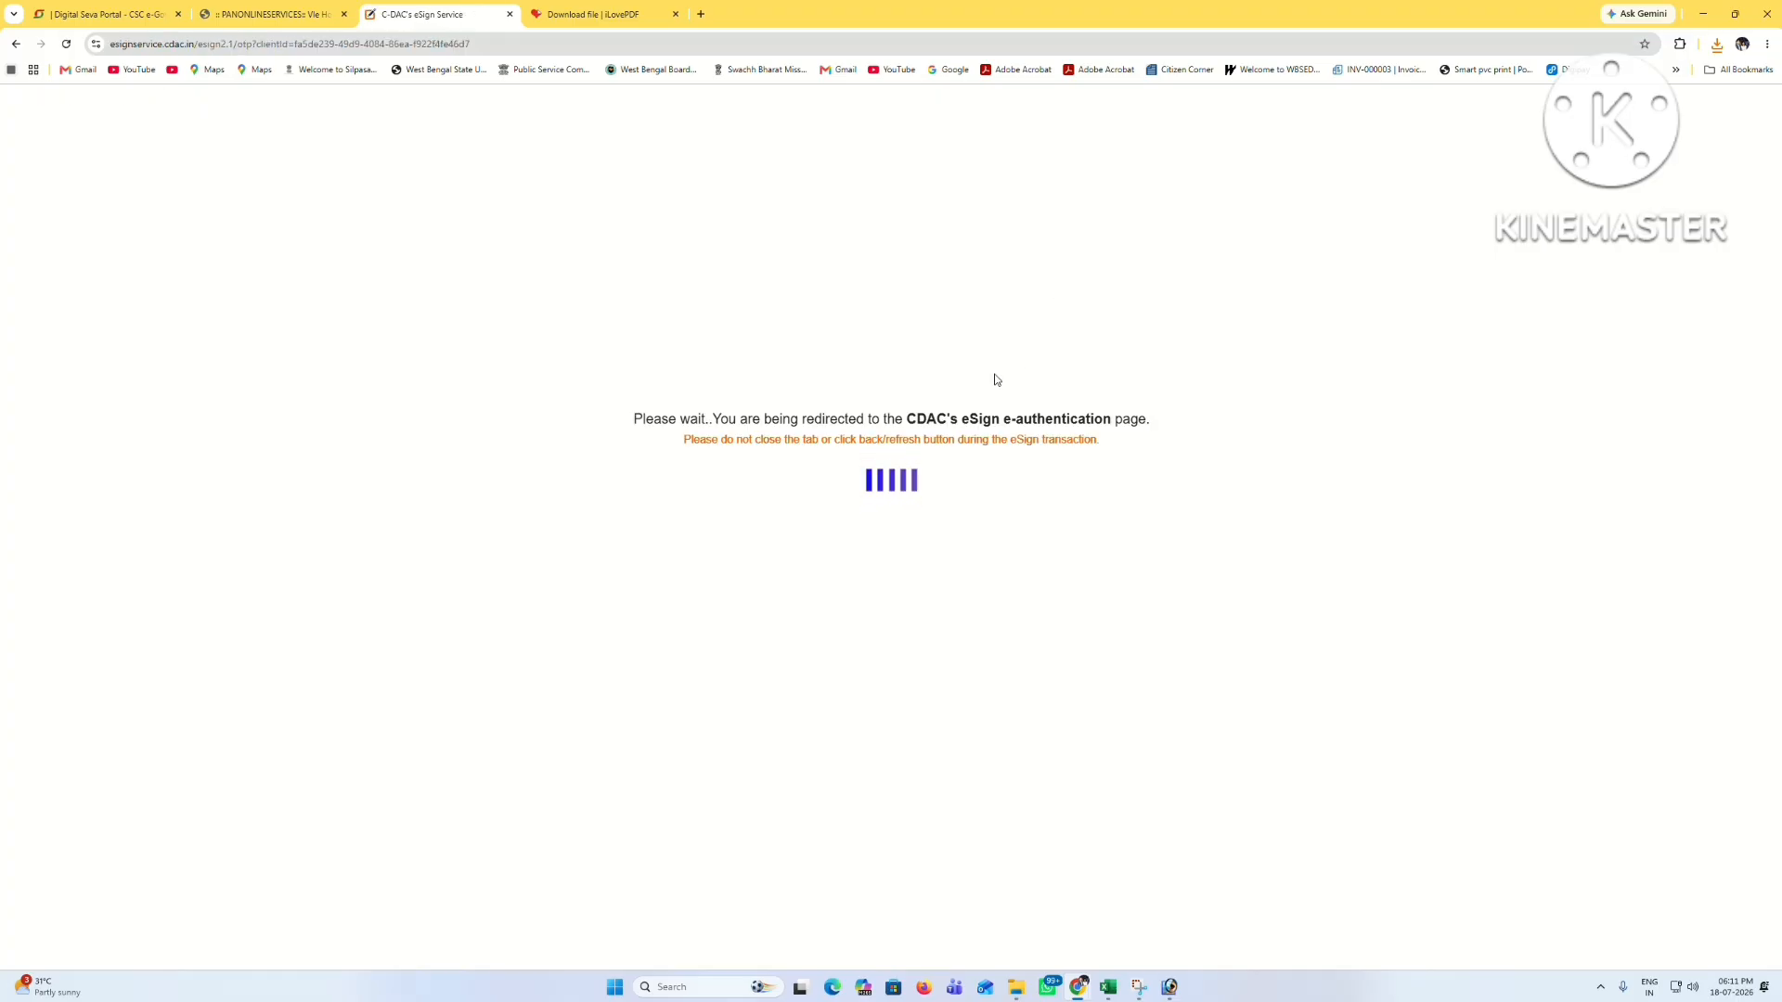
Enter the Aadhaar number, request an OTP, and accept the eSign consent terms
left_click(532, 292)
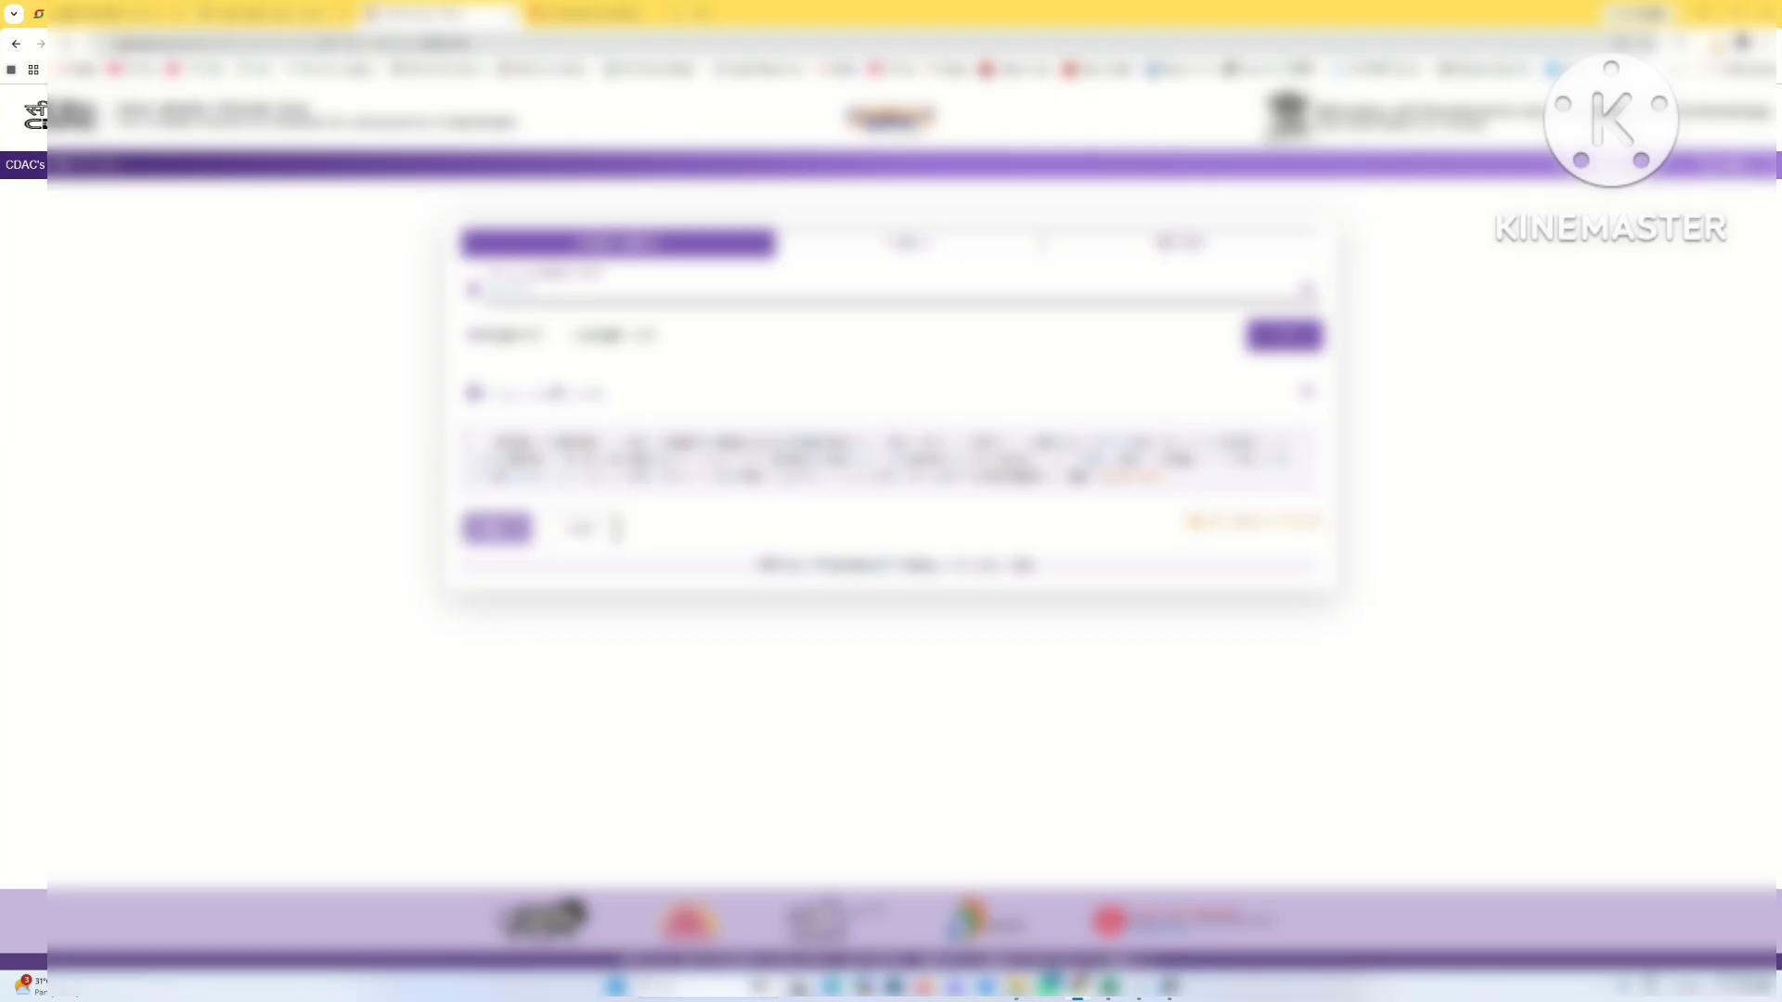
left_click(1281, 339)
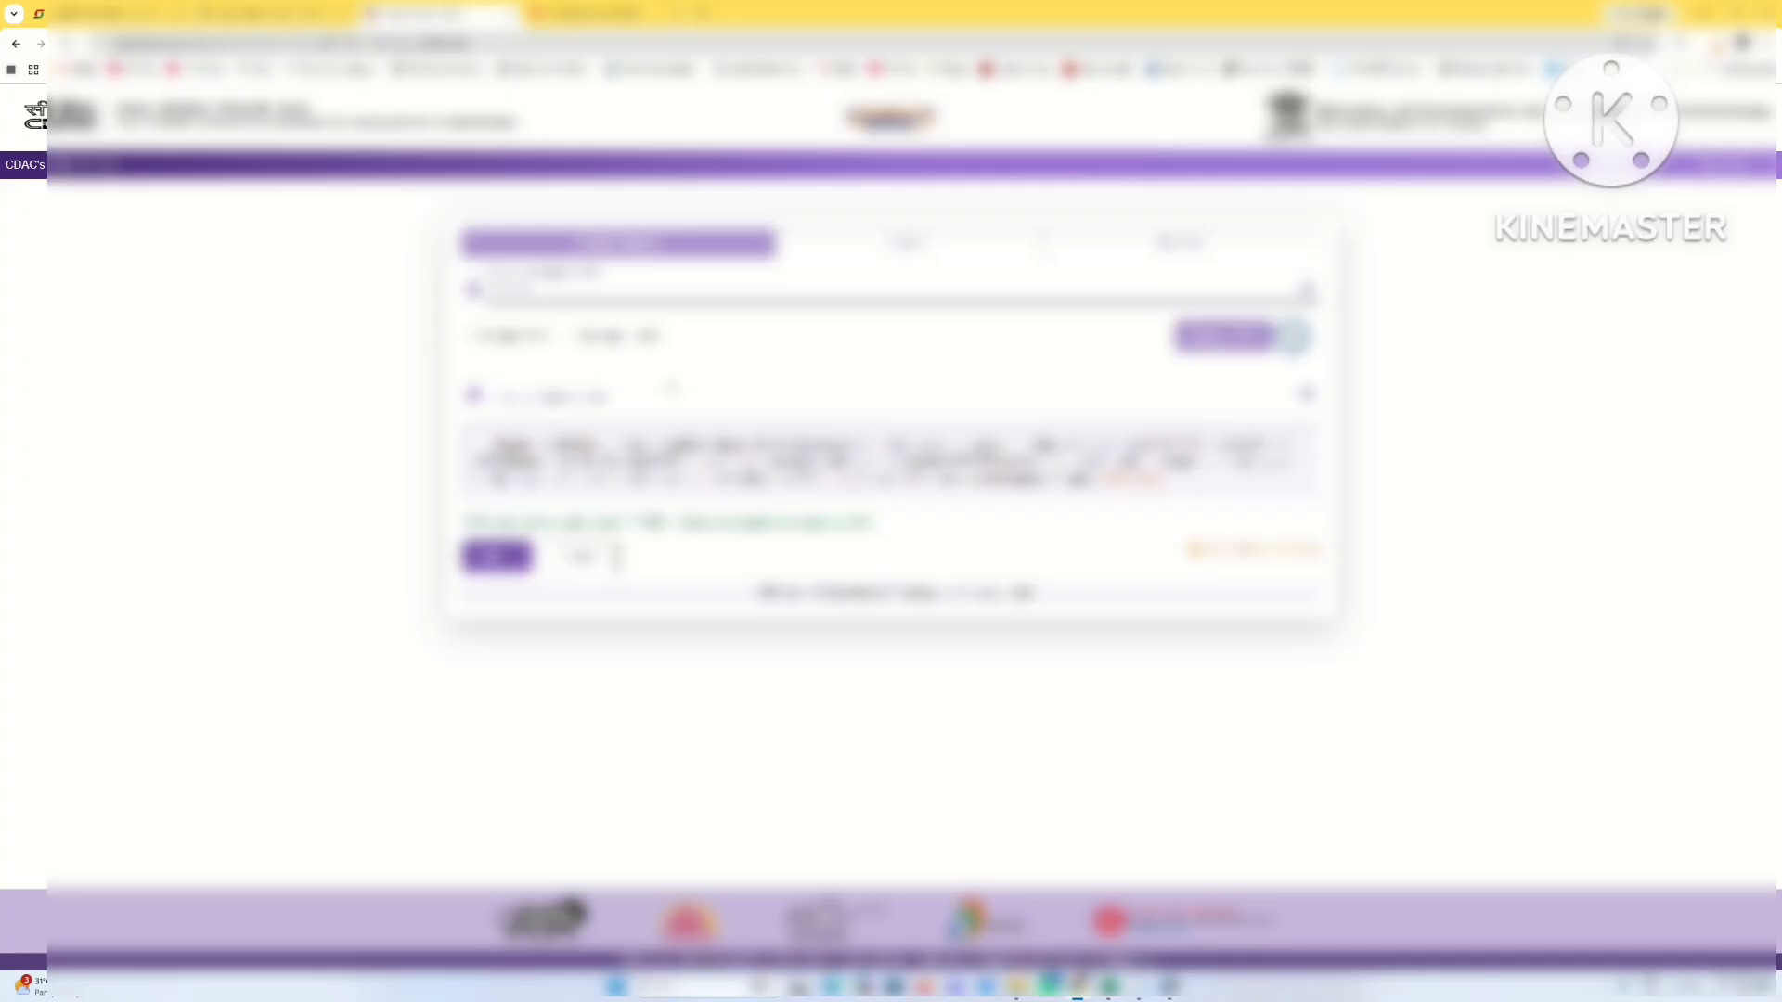
left_click(612, 390)
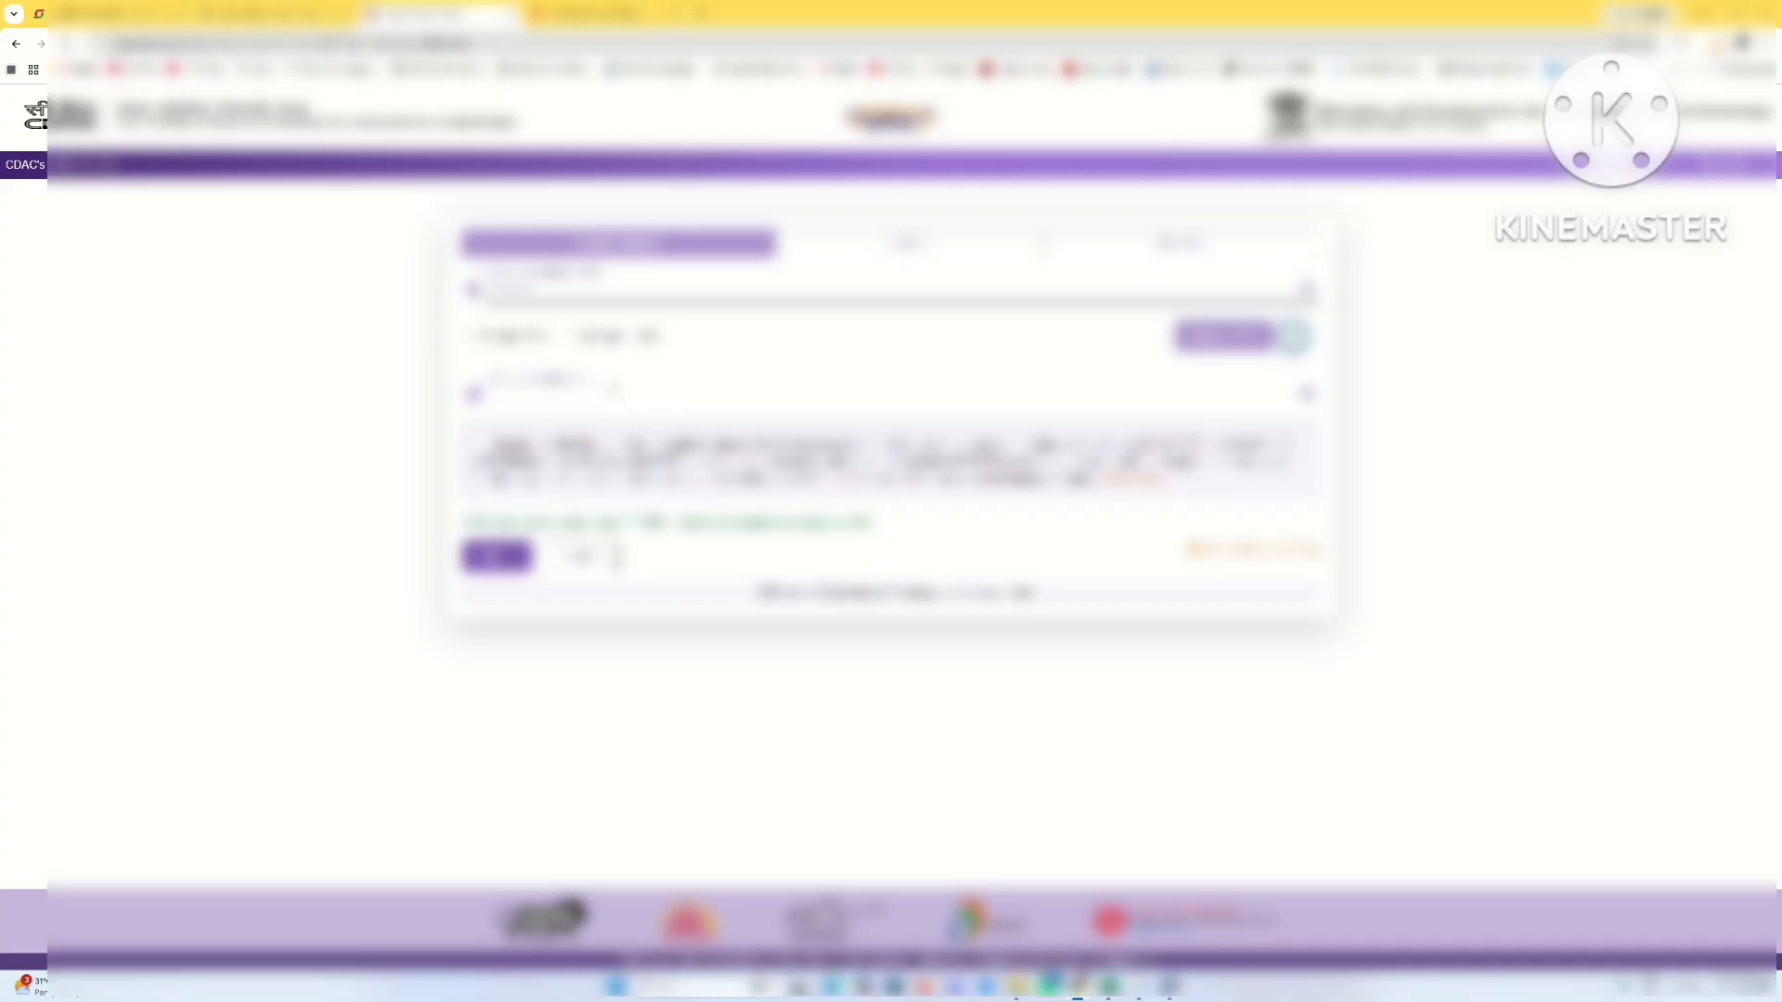
left_click(480, 445)
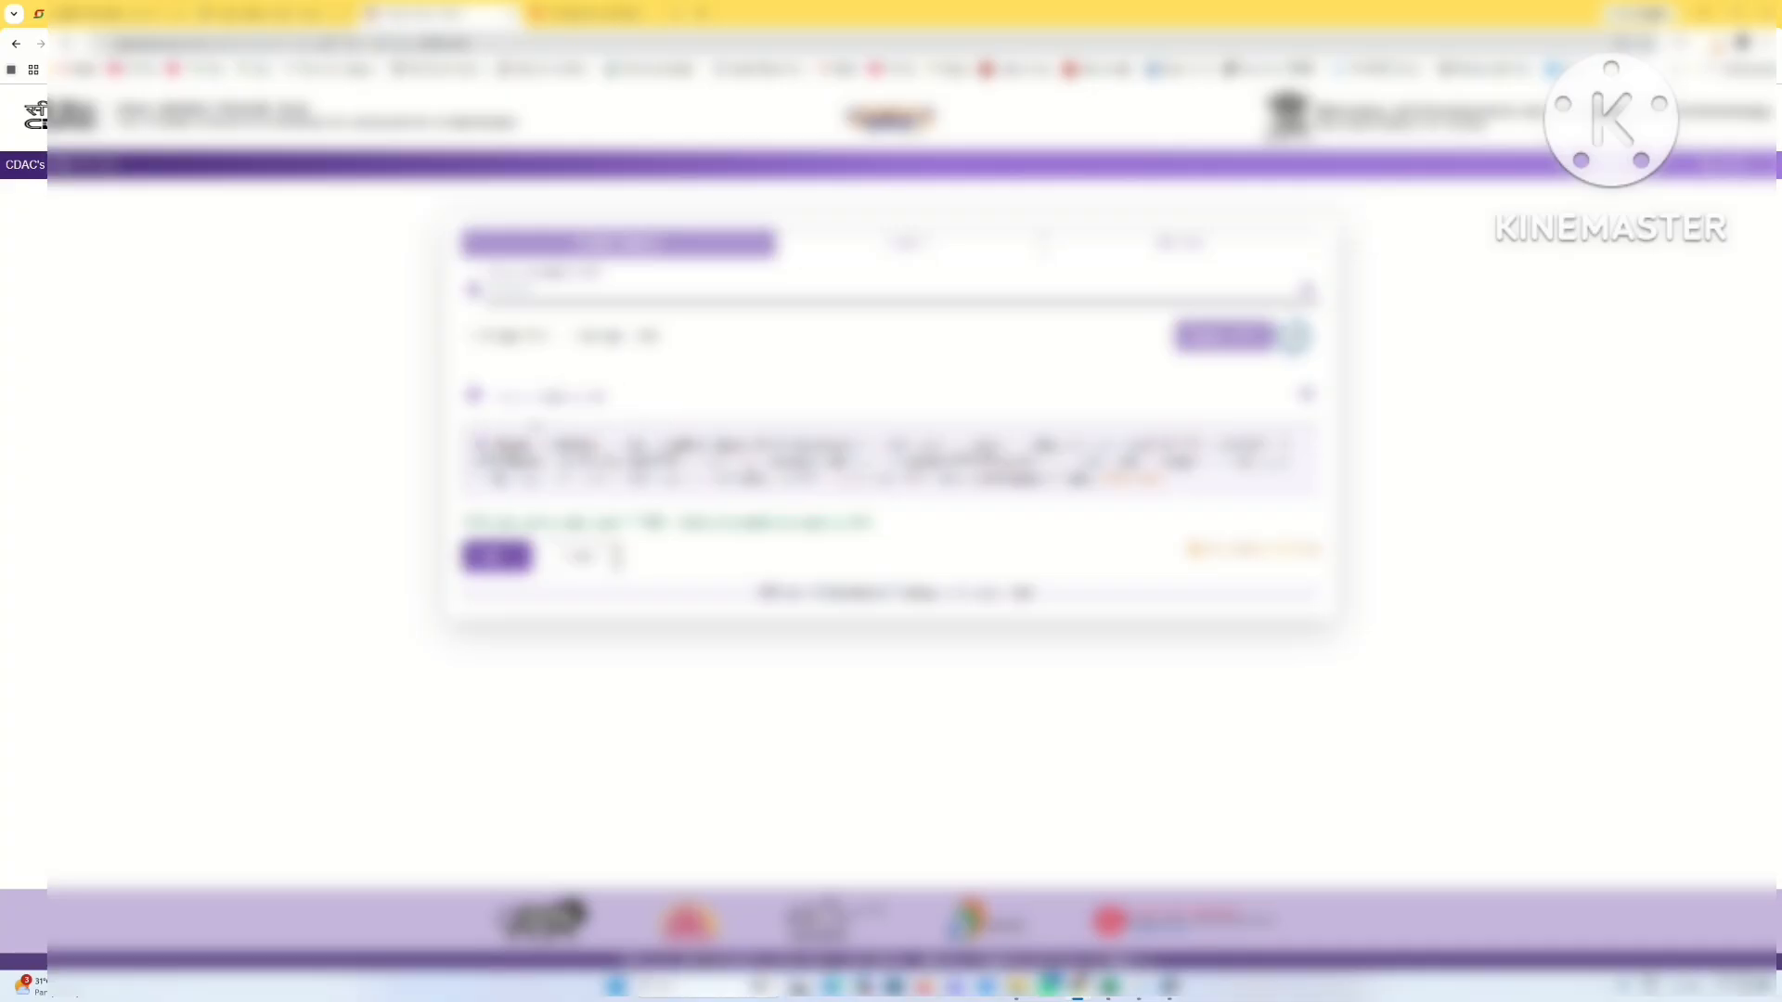
left_click(551, 396)
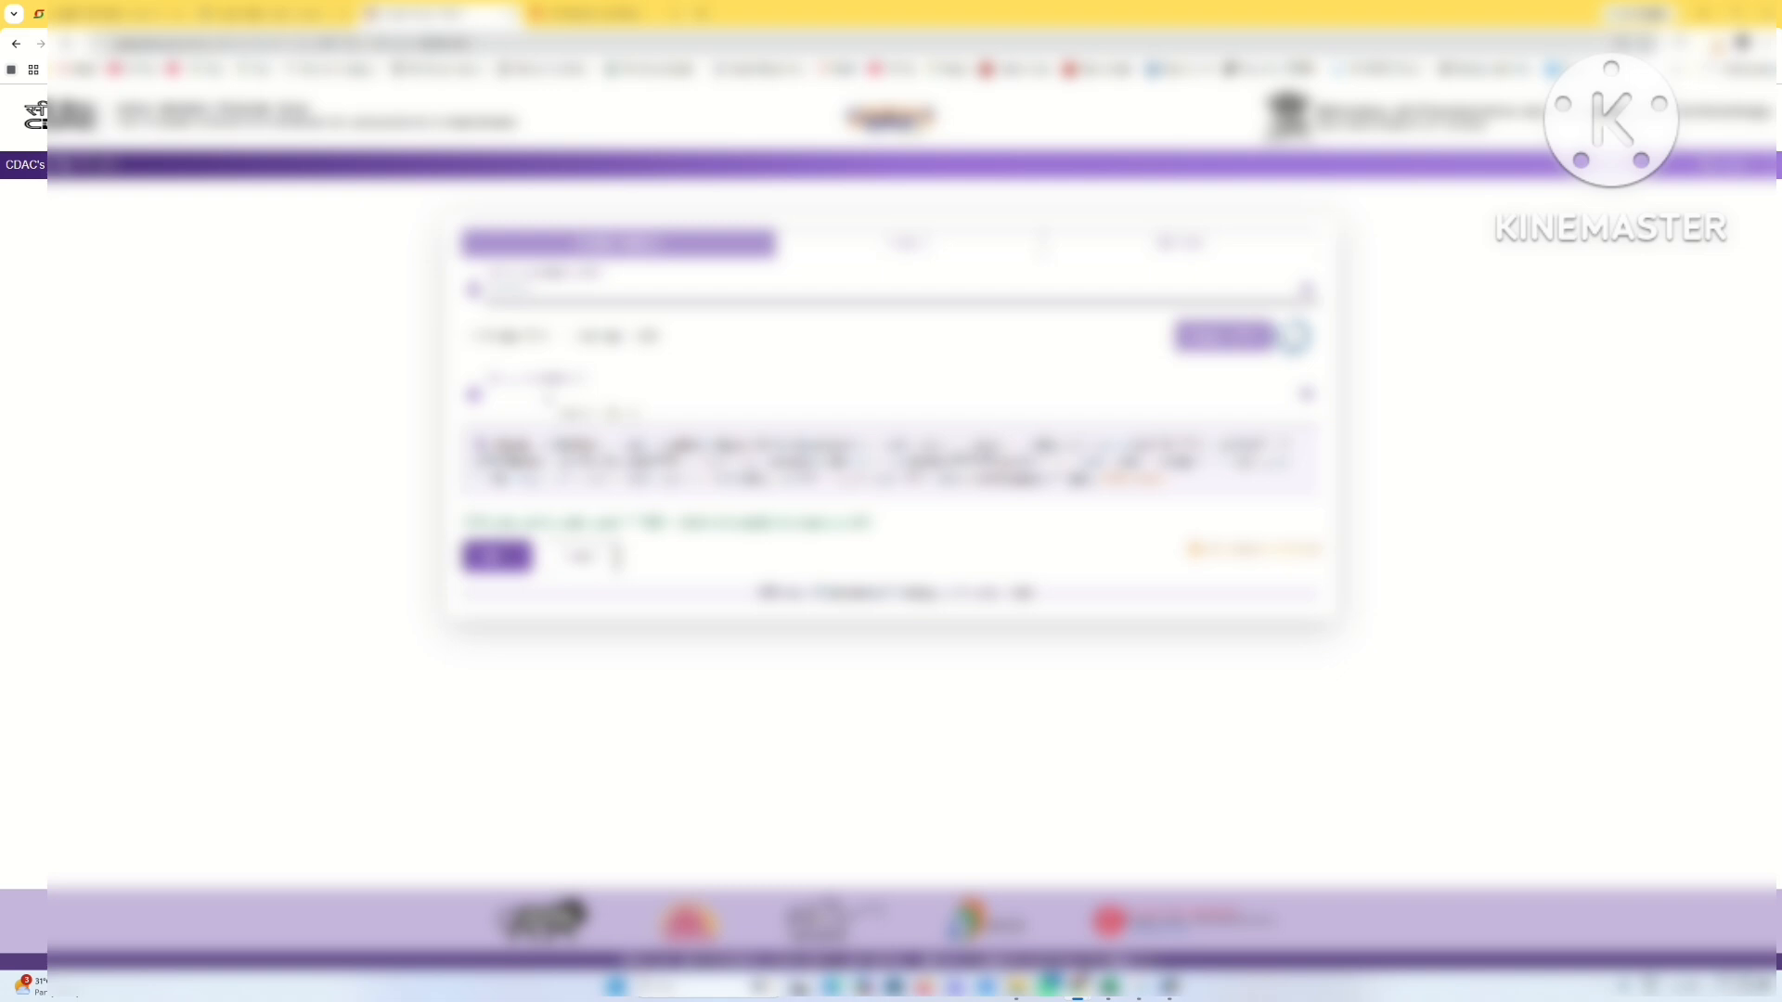
Enter the received OTP, re-tick the consent box, and submit the eSign authentication
type("1")
left_click(477, 445)
left_click(508, 563)
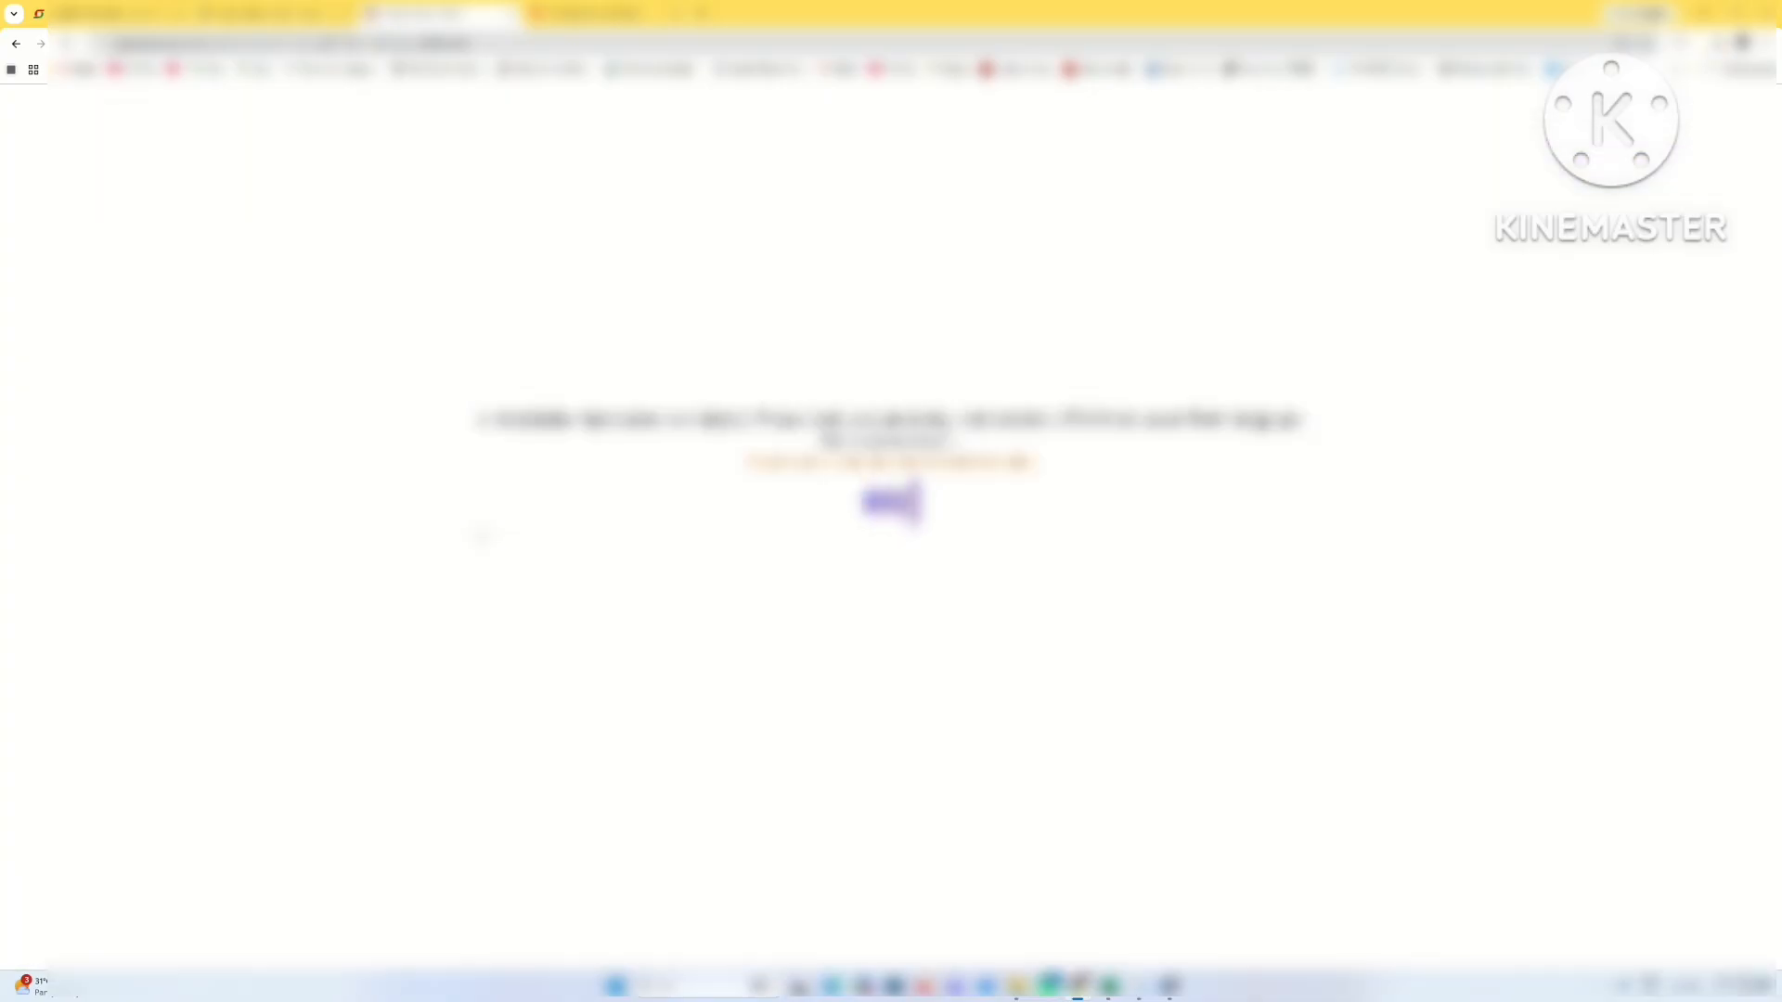